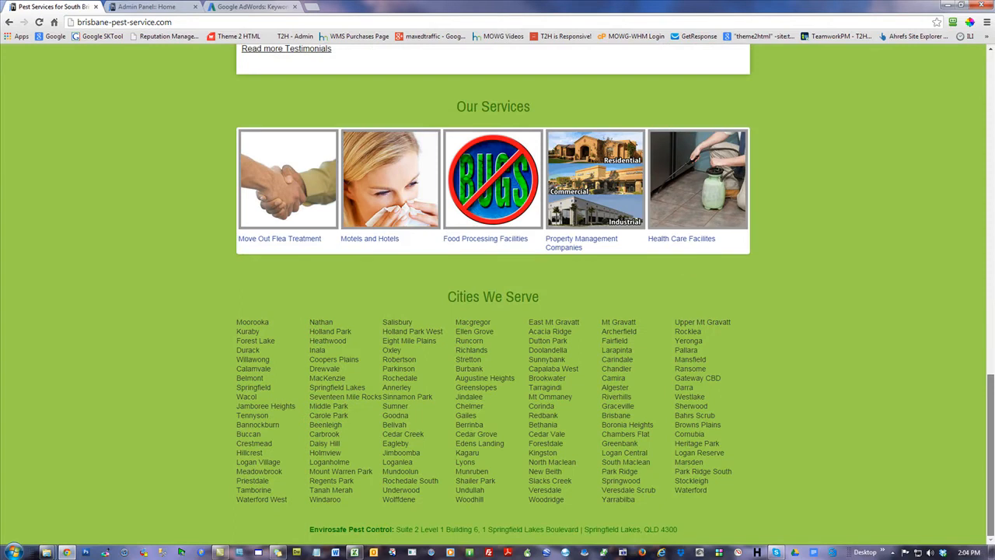
{"action": "left_click_drag", "start_coordinate": [990, 386], "coordinate": [980, 50]}
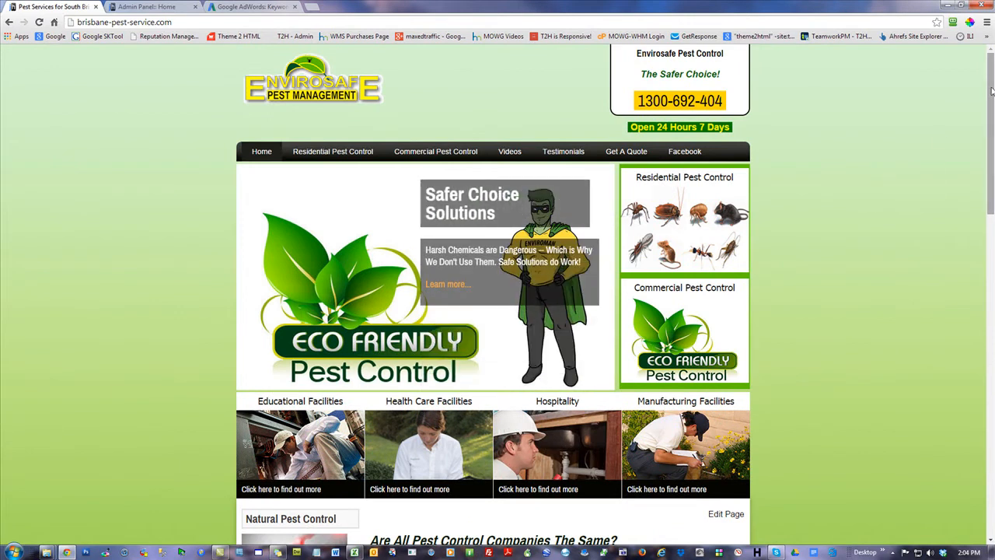
{"action": "left_click_drag", "start_coordinate": [990, 92], "coordinate": [990, 303]}
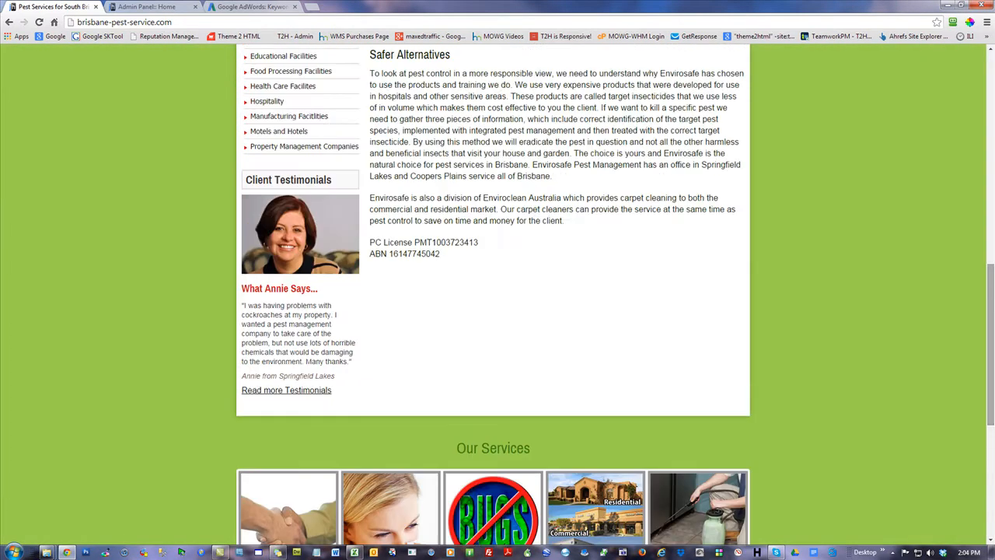
{"action": "left_click_drag", "start_coordinate": [991, 367], "coordinate": [972, 105]}
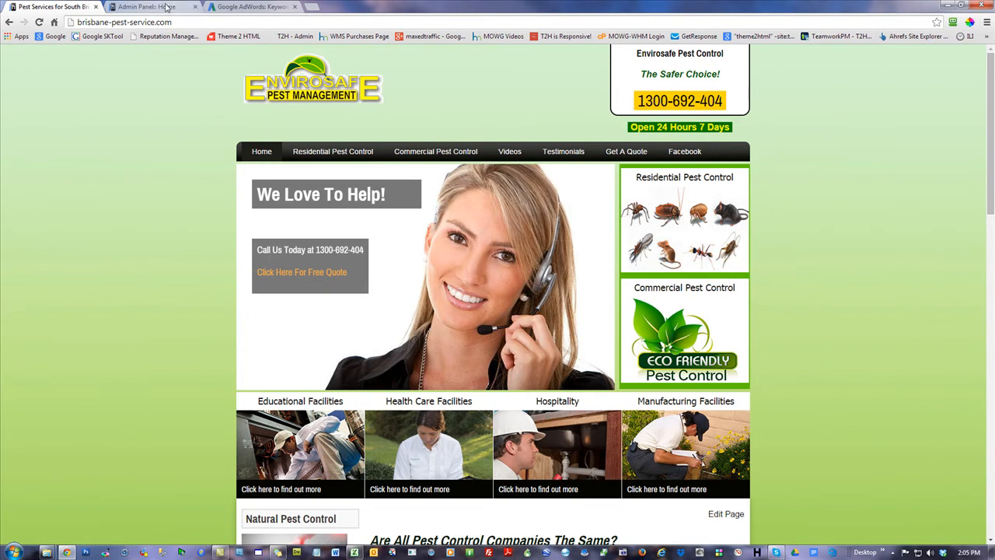
Open the Home page for editing in the website's admin panel
{"action": "left_click", "coordinate": [165, 7]}
{"action": "left_click", "coordinate": [43, 180]}
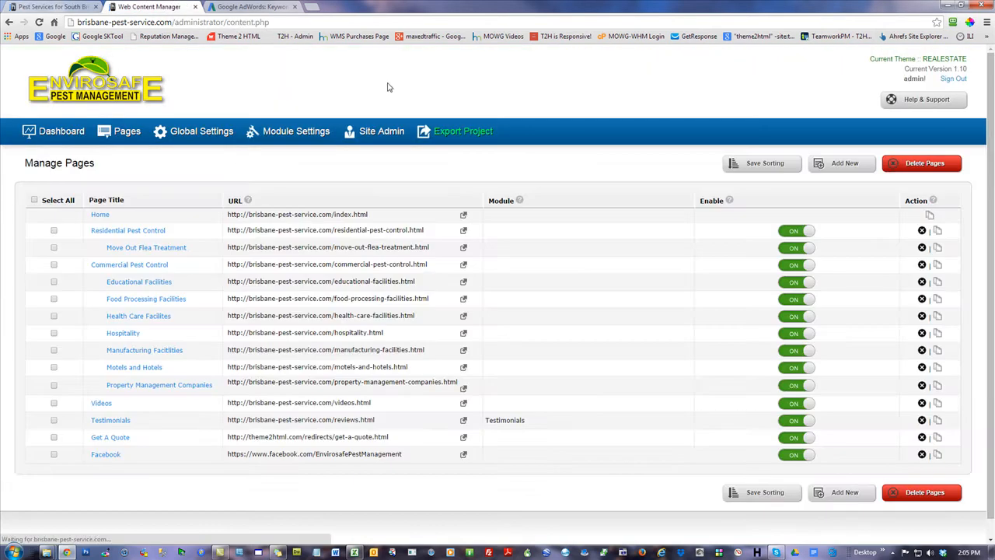
{"action": "left_click", "coordinate": [100, 215]}
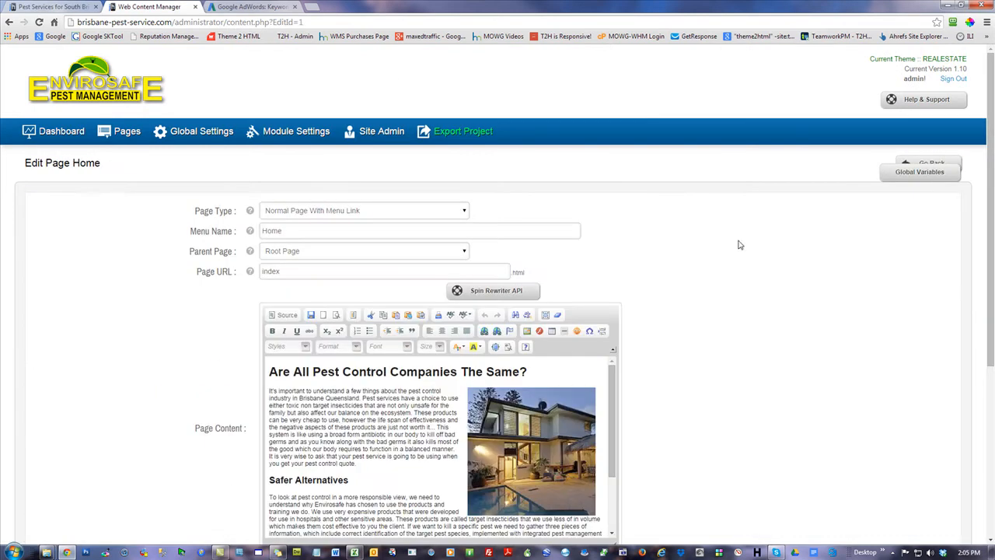
Add the word "sitemap" a few blank lines below the ABN line at the end of the page content
{"action": "scroll", "coordinate": [732, 403], "scroll_direction": "down", "scroll_amount": 2}
{"action": "left_click_drag", "start_coordinate": [618, 238], "coordinate": [615, 337]}
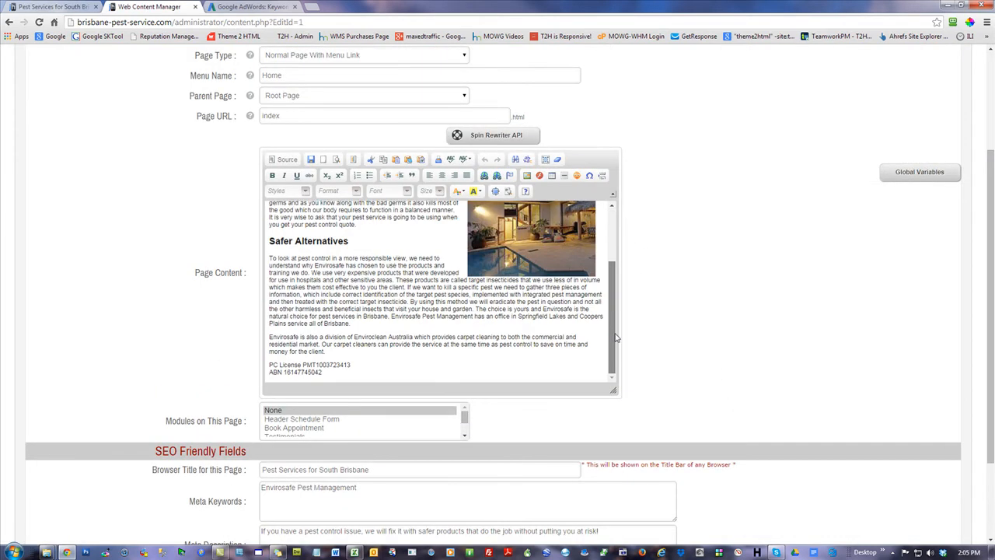
{"action": "left_click", "coordinate": [579, 376]}
{"action": "key", "text": "Return"}
{"action": "key", "text": "Return"}
{"action": "key", "text": "Return"}
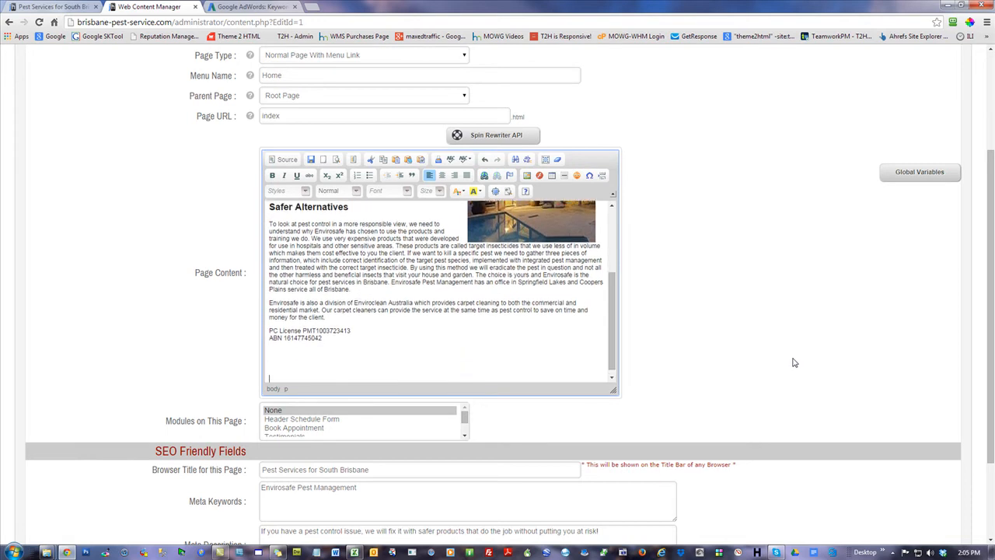
{"action": "type", "text": "s"}
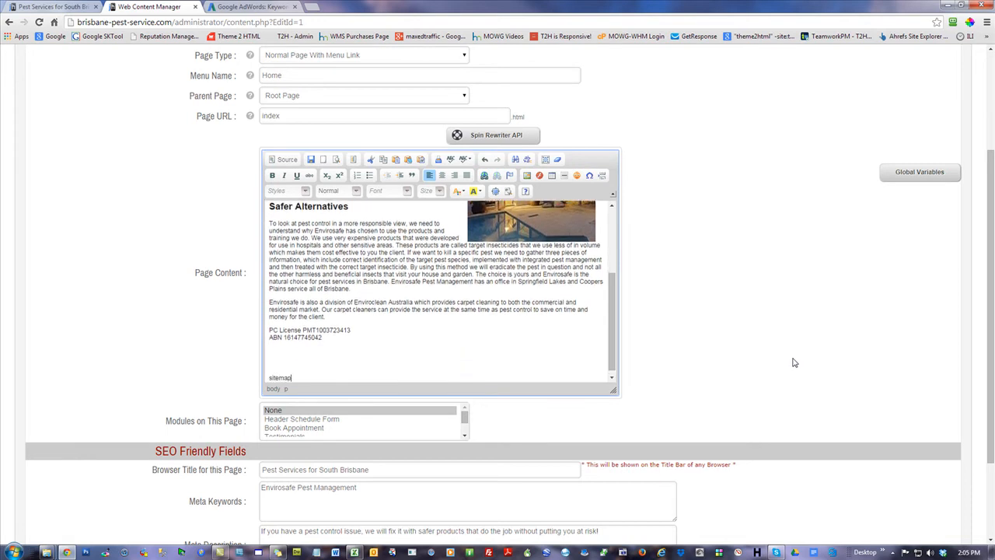
{"action": "type", "text": "itemap"}
Align the sitemap text to the right and color it gray
{"action": "key", "text": "shift+Home"}
{"action": "left_click", "coordinate": [455, 175]}
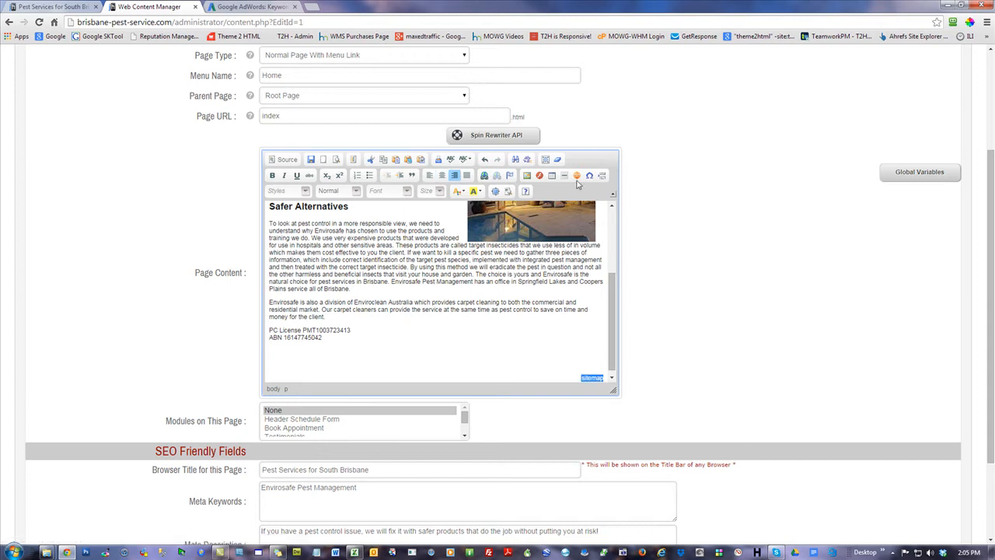
{"action": "left_click", "coordinate": [462, 193]}
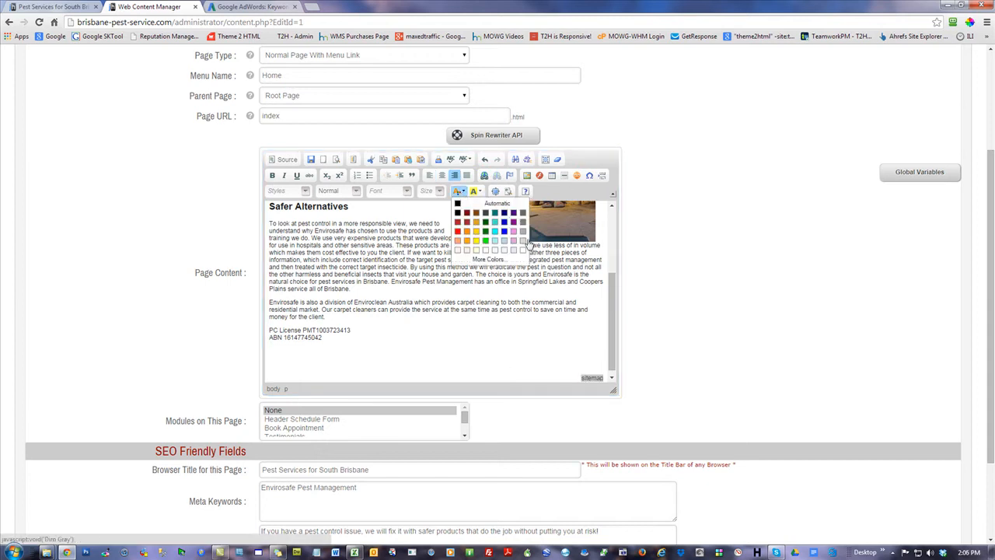
{"action": "left_click", "coordinate": [523, 234]}
{"action": "left_click", "coordinate": [507, 317]}
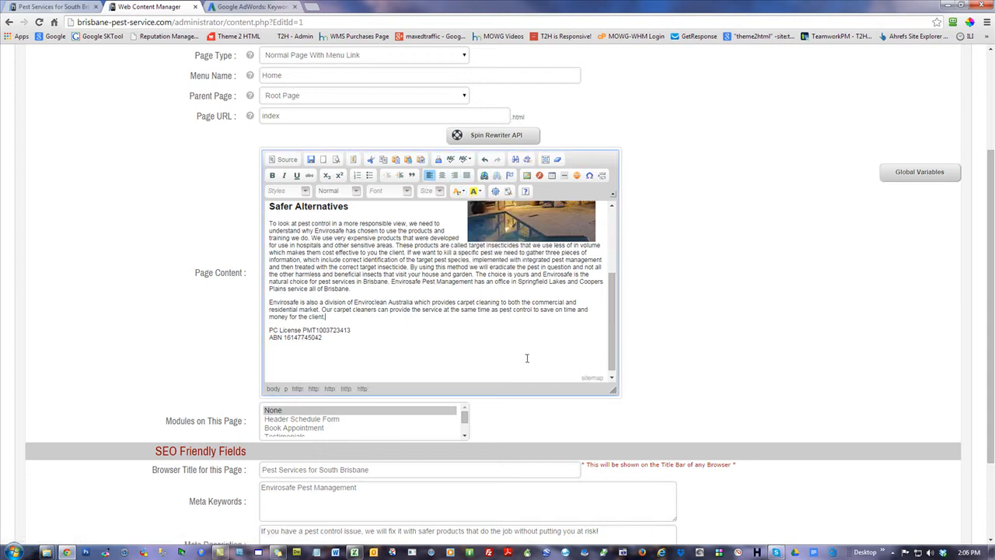
Set the font size of the sitemap text to 11
{"action": "left_click_drag", "start_coordinate": [577, 375], "coordinate": [608, 378]}
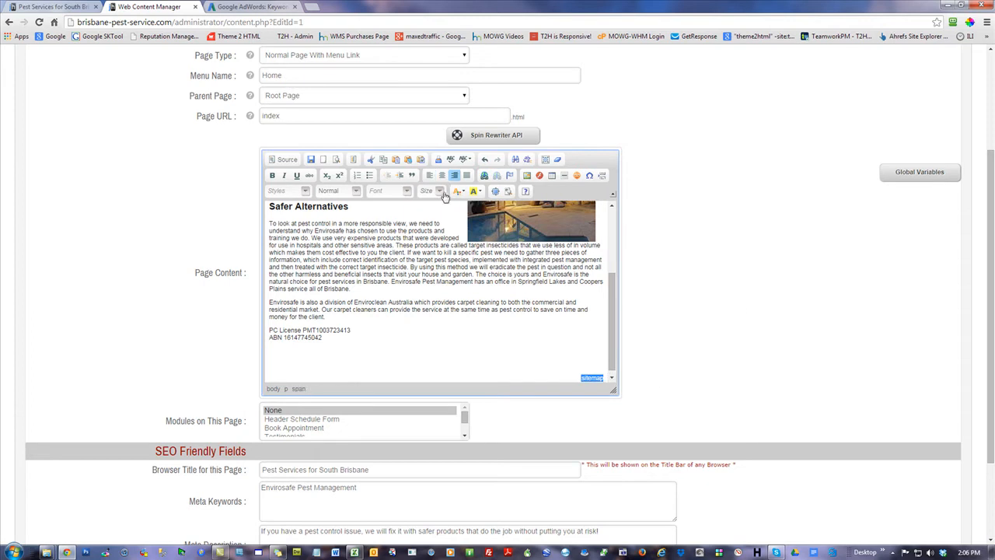
{"action": "left_click", "coordinate": [440, 191]}
{"action": "left_click", "coordinate": [425, 234]}
{"action": "left_click", "coordinate": [583, 371]}
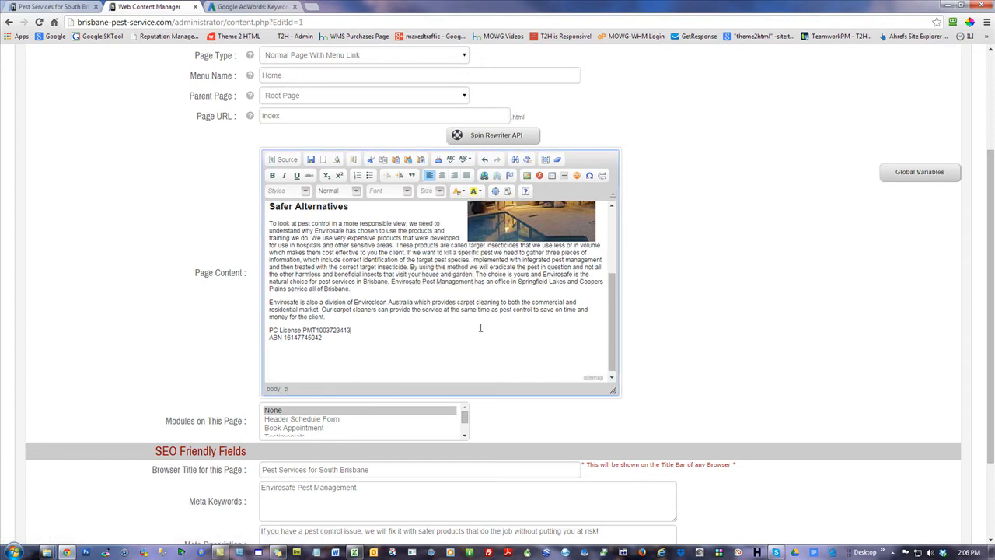
Link the sitemap text to the site's mowg-sitemap.html page
{"action": "left_click_drag", "start_coordinate": [581, 375], "coordinate": [607, 377]}
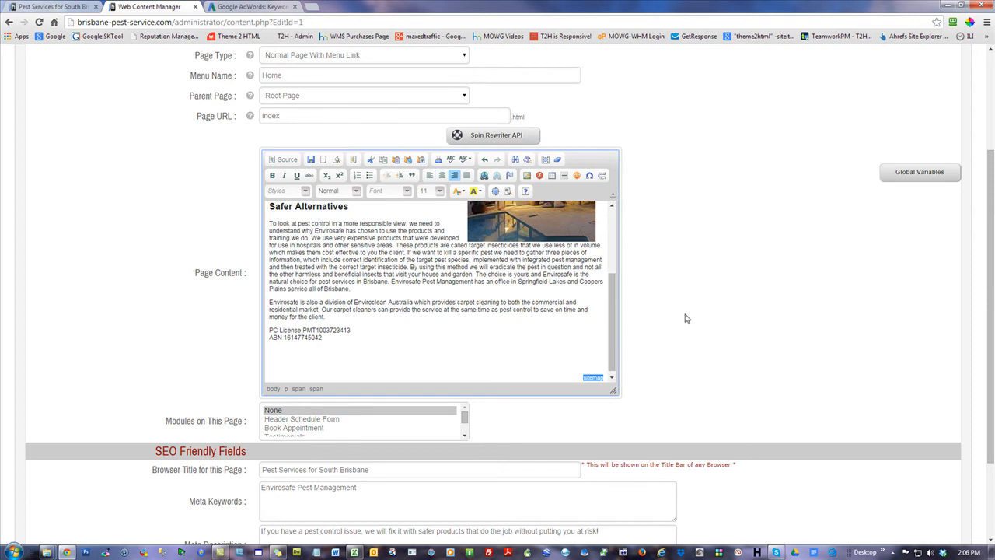
{"action": "left_click", "coordinate": [483, 174]}
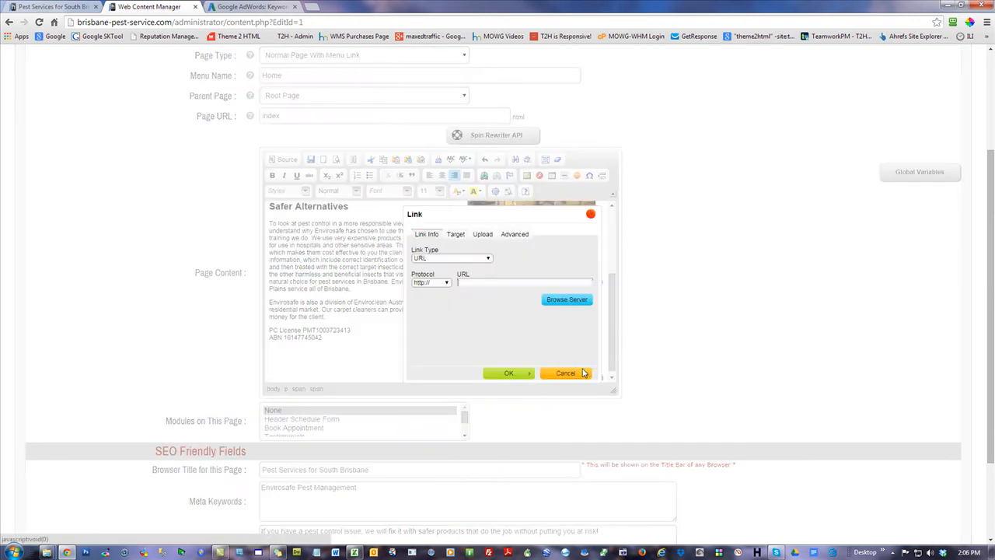
{"action": "left_click", "coordinate": [430, 282]}
{"action": "left_click", "coordinate": [427, 321]}
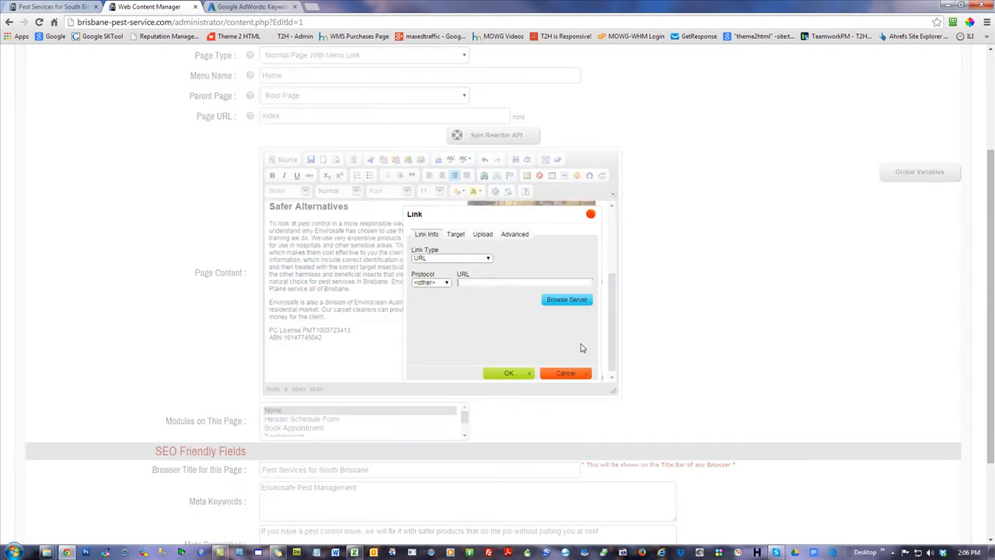
{"action": "left_click", "coordinate": [500, 373]}
Save the edited Home page and reload it in the editor
{"action": "scroll", "coordinate": [800, 324], "scroll_direction": "up", "scroll_amount": 1}
{"action": "scroll", "coordinate": [872, 445], "scroll_direction": "down", "scroll_amount": 5}
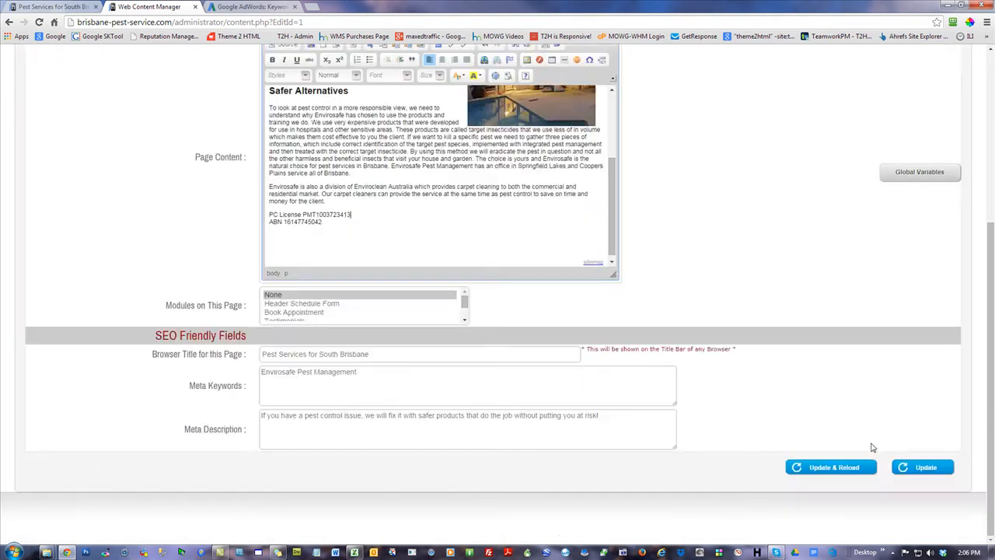
{"action": "left_click", "coordinate": [827, 466]}
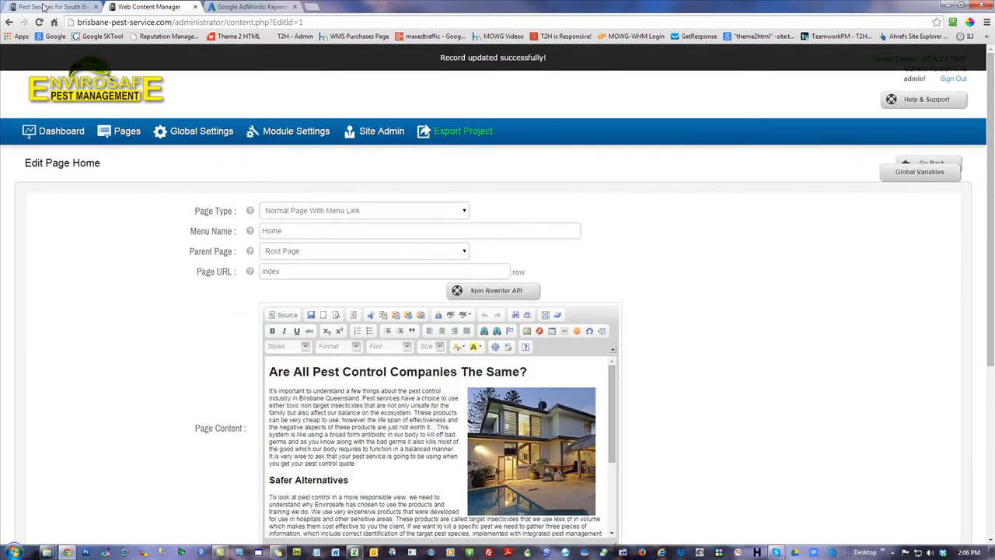
Reload the live homepage, test the new sitemap link and return to the homepage
{"action": "left_click", "coordinate": [103, 6]}
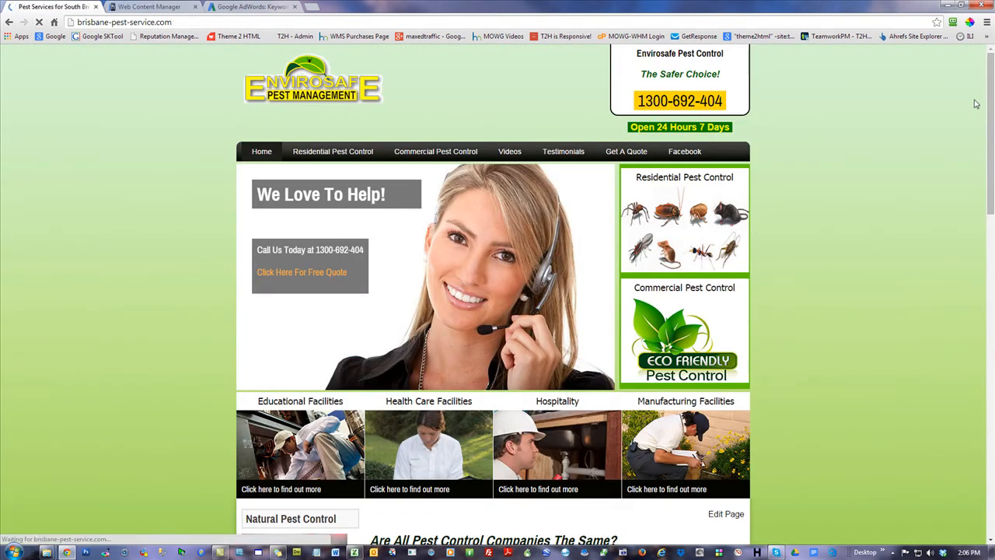
{"action": "scroll", "coordinate": [990, 99], "scroll_direction": "down", "scroll_amount": 10}
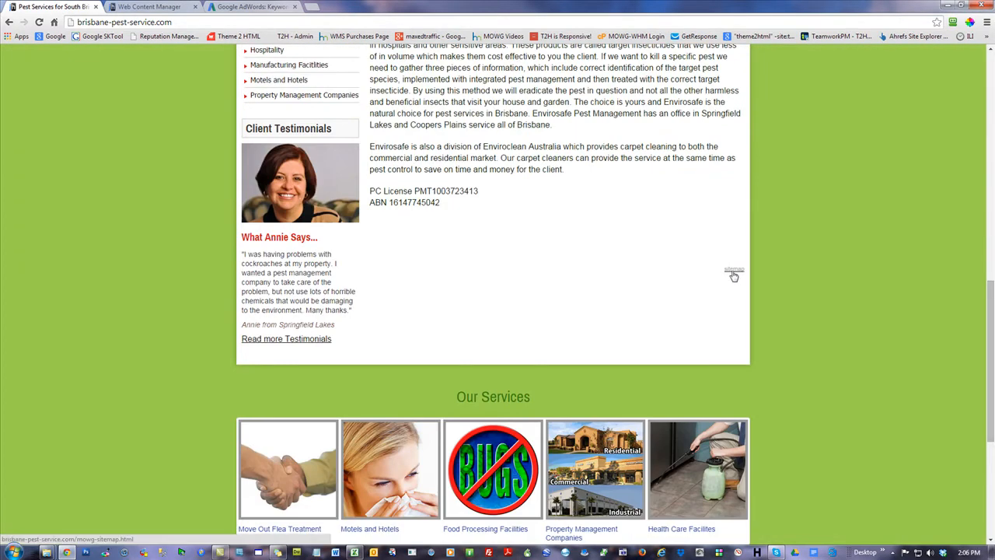
{"action": "left_click", "coordinate": [734, 272]}
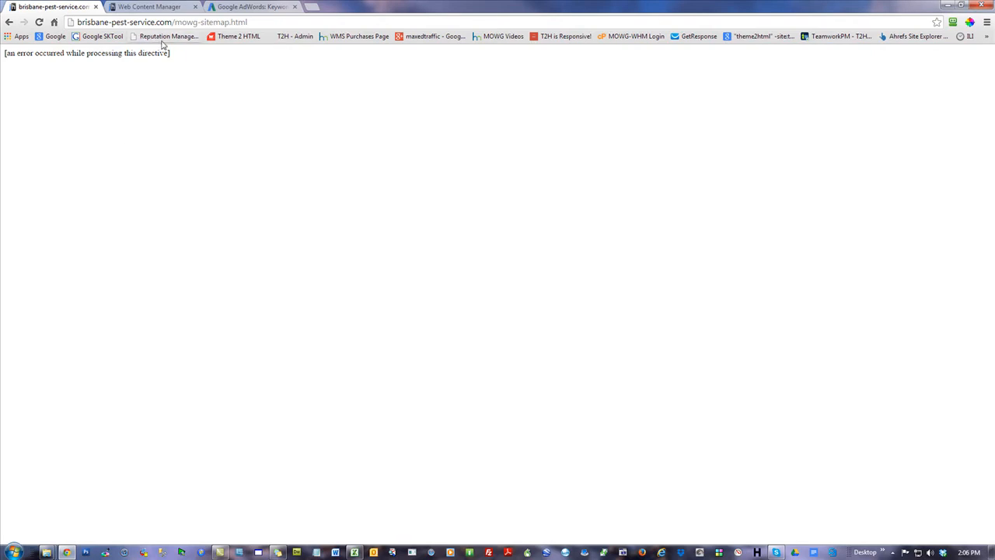
{"action": "left_click", "coordinate": [263, 23]}
{"action": "left_click", "coordinate": [268, 257]}
{"action": "left_click", "coordinate": [8, 22]}
Sign out of the website's admin panel and close its browser tab
{"action": "left_click", "coordinate": [165, 8]}
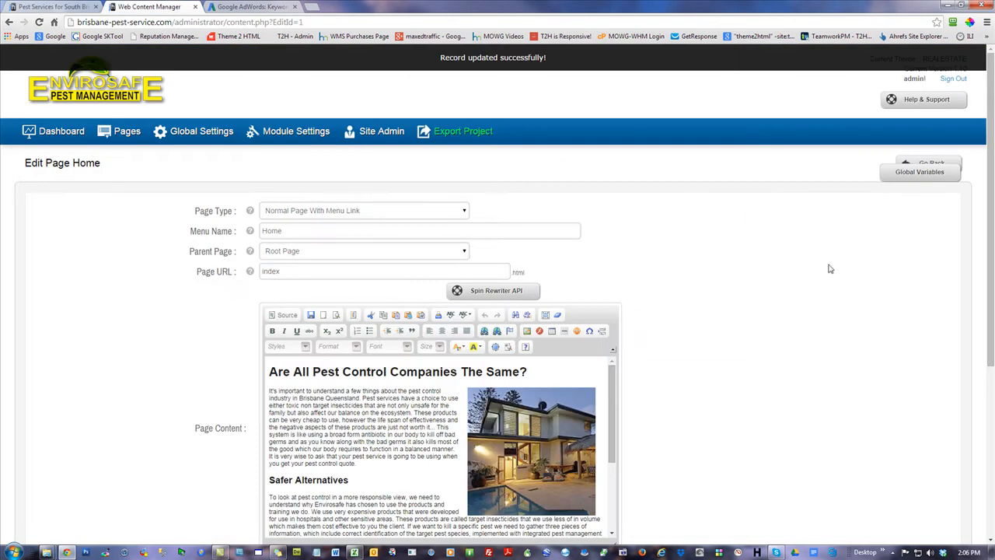
{"action": "left_click", "coordinate": [953, 79]}
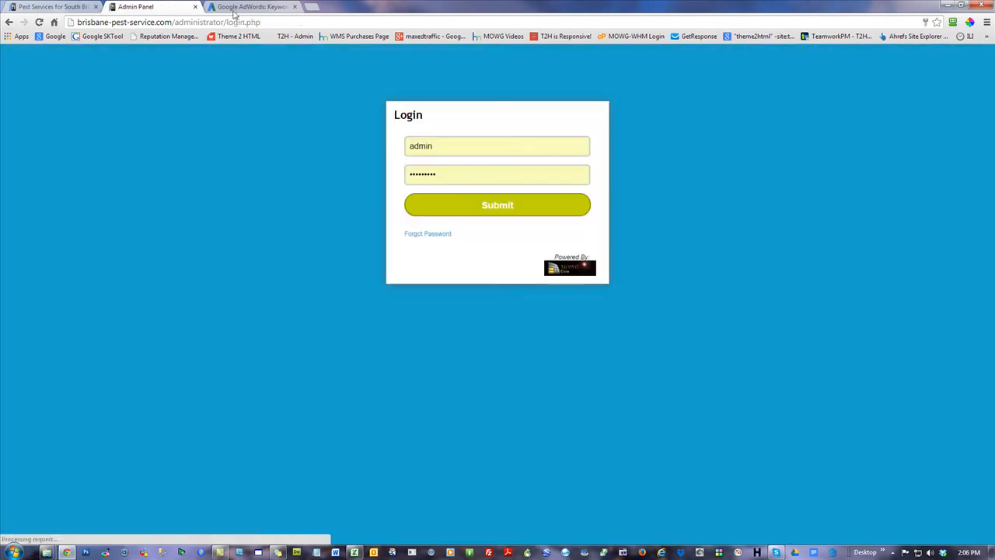
{"action": "left_click", "coordinate": [195, 7]}
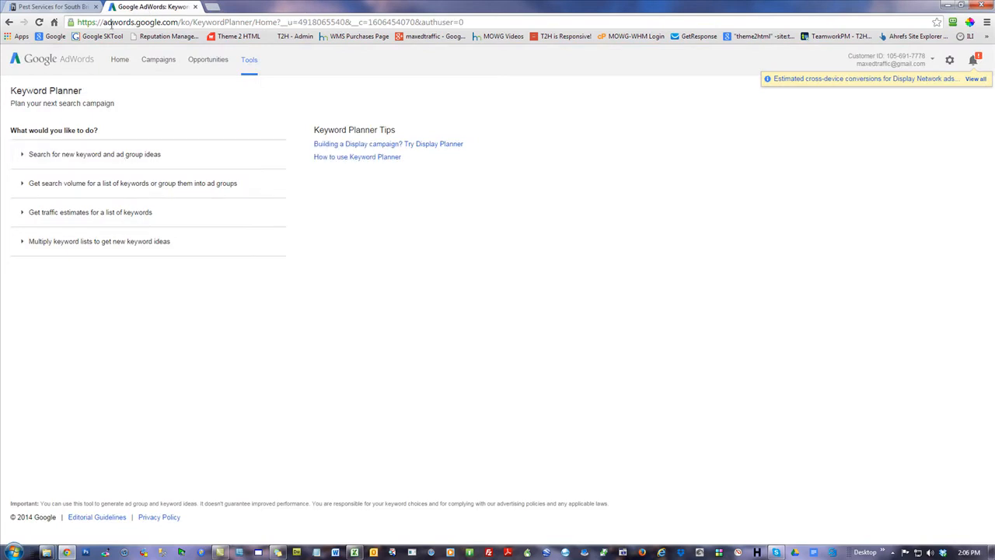
Start a search for new keyword ideas with pest removal, pest control, residential pest control and commercial pest control as the services
{"action": "left_click", "coordinate": [100, 164]}
{"action": "left_click", "coordinate": [105, 205]}
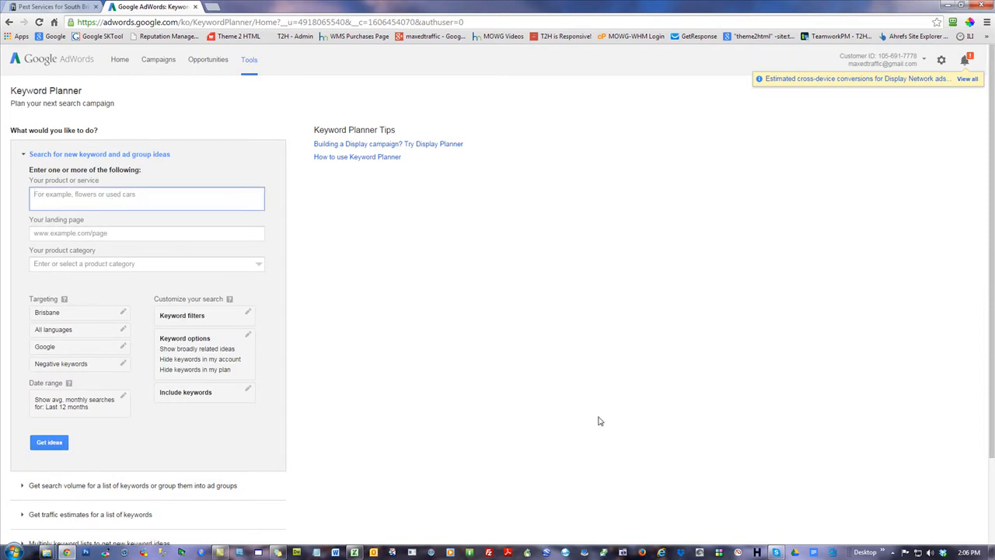
{"action": "type", "text": "pe"}
{"action": "type", "text": "ol"}
{"action": "key", "text": "Return"}
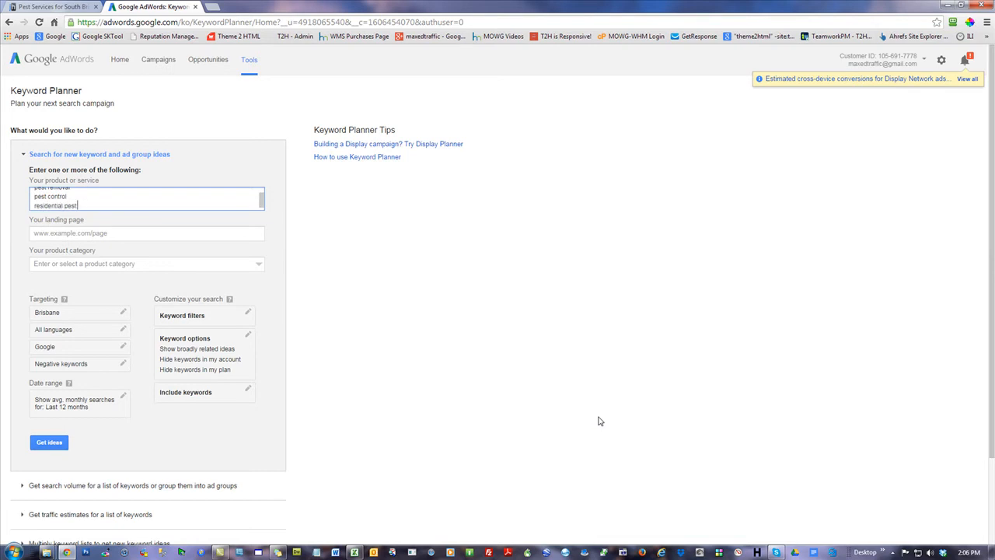
{"action": "type", "text": "residential pest control"}
{"action": "key", "text": "Return"}
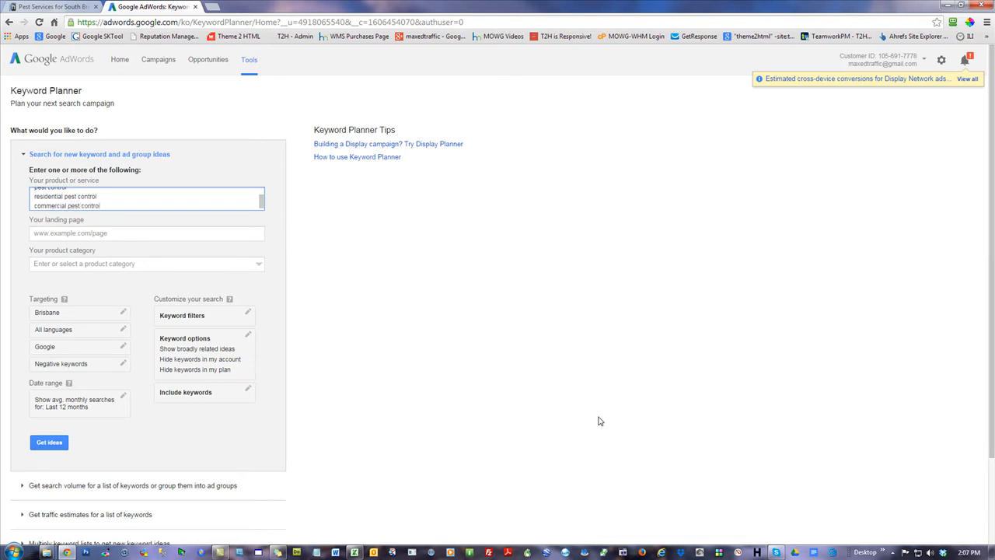
Clear the targeted location and target the city of Brisbane, Queensland, Australia
{"action": "left_click", "coordinate": [83, 318]}
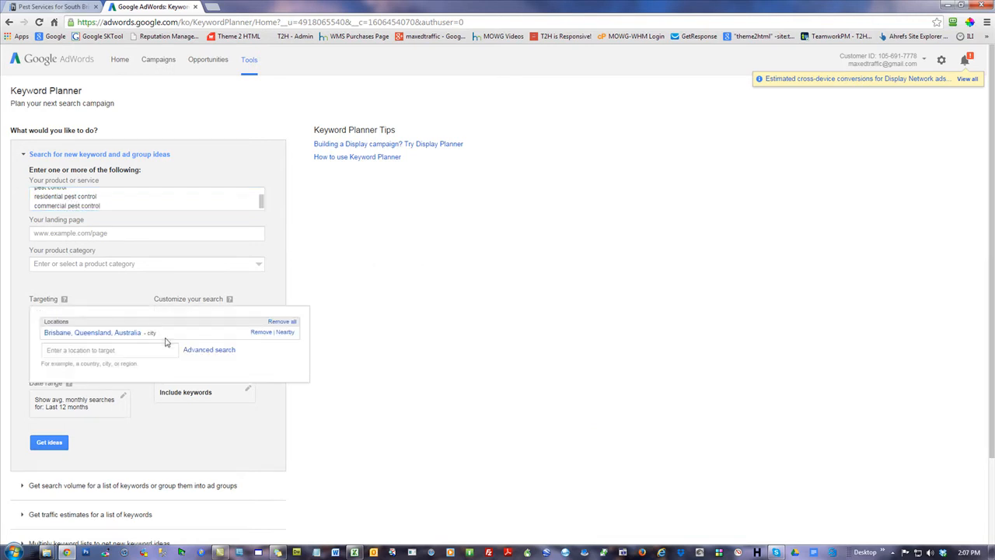
{"action": "left_click", "coordinate": [261, 333]}
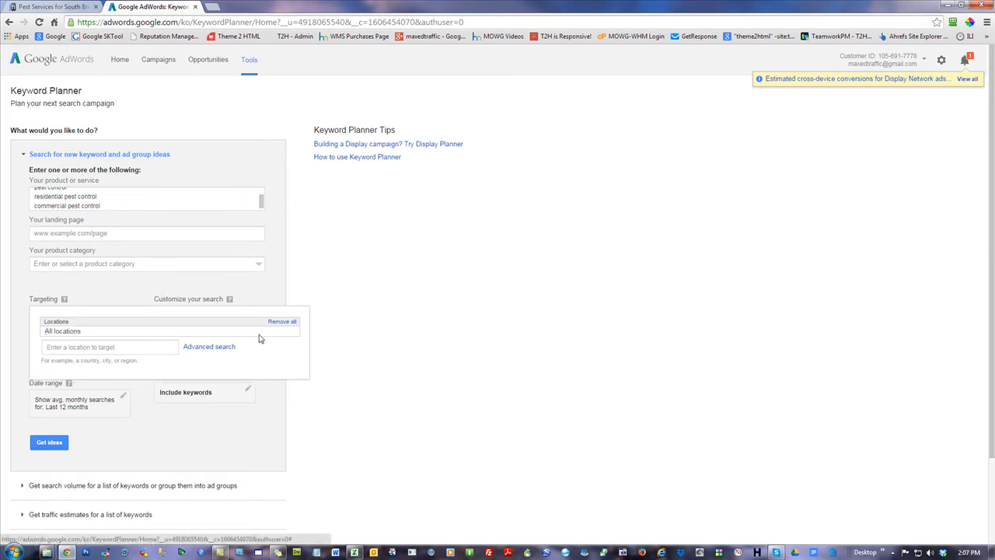
{"action": "left_click", "coordinate": [80, 349]}
{"action": "type", "text": "brist"}
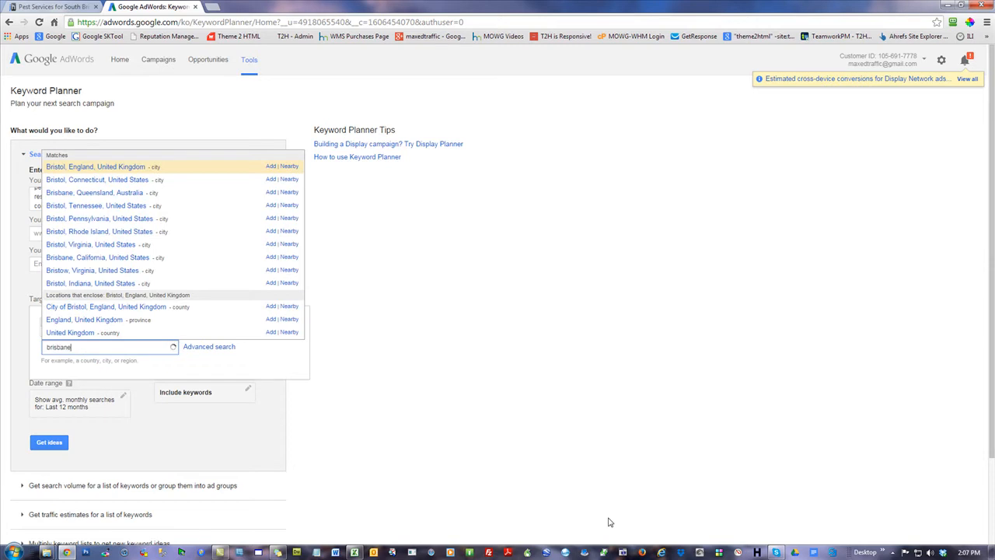
{"action": "type", "text": "ane"}
{"action": "left_click", "coordinate": [134, 371]}
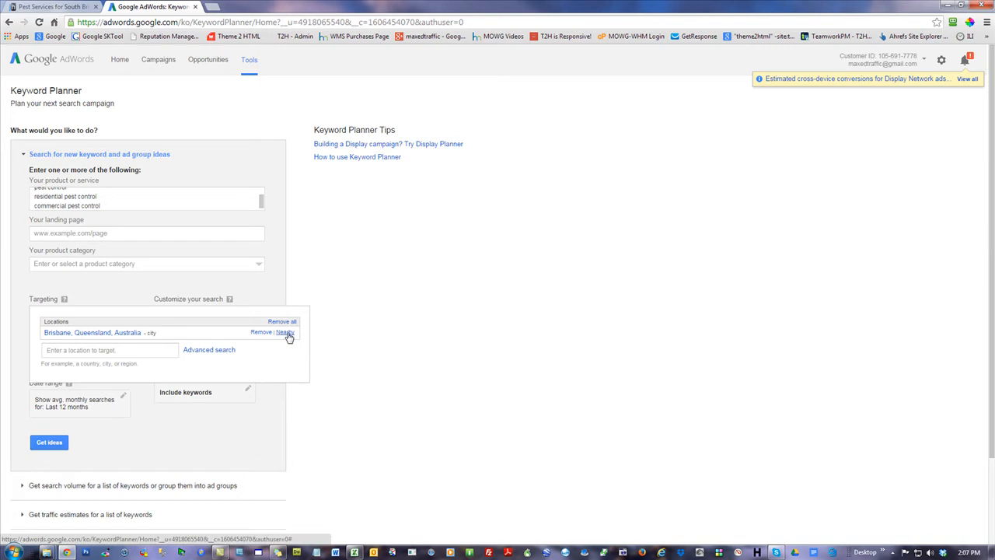
{"action": "left_click", "coordinate": [229, 458]}
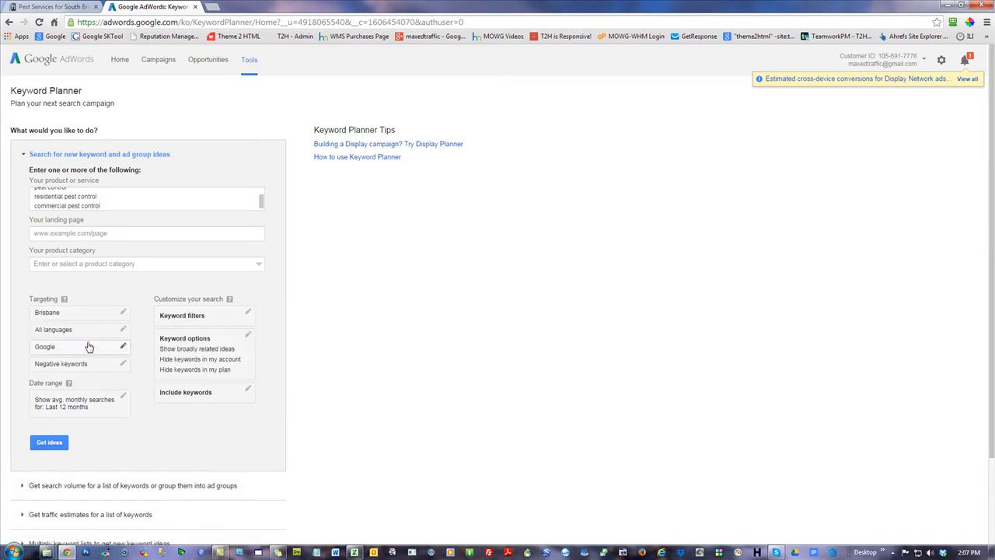
Filter the keywords to at least 10 average monthly searches and low competition
{"action": "left_click", "coordinate": [199, 316]}
{"action": "left_click", "coordinate": [204, 338]}
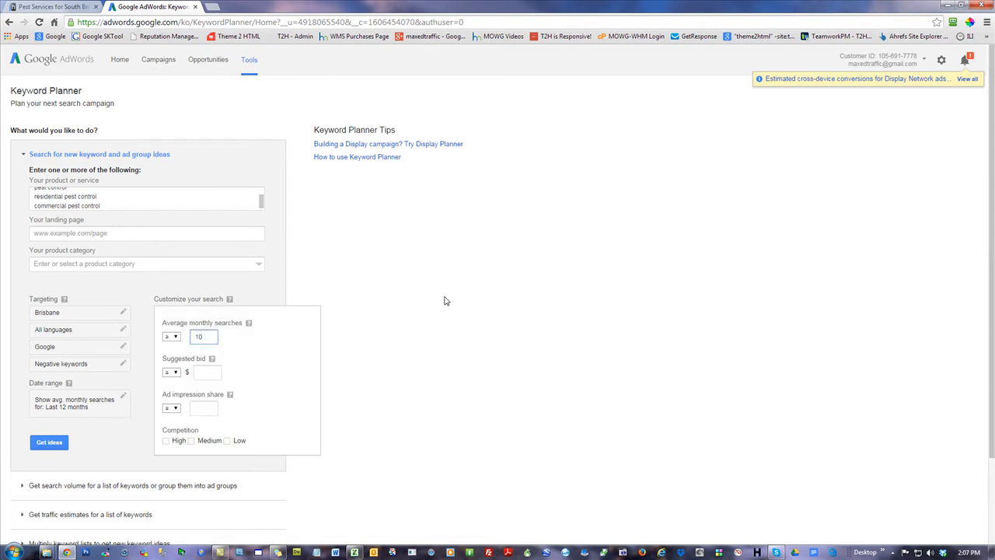
{"action": "left_click", "coordinate": [261, 337]}
{"action": "left_click", "coordinate": [227, 440]}
{"action": "left_click", "coordinate": [100, 451]}
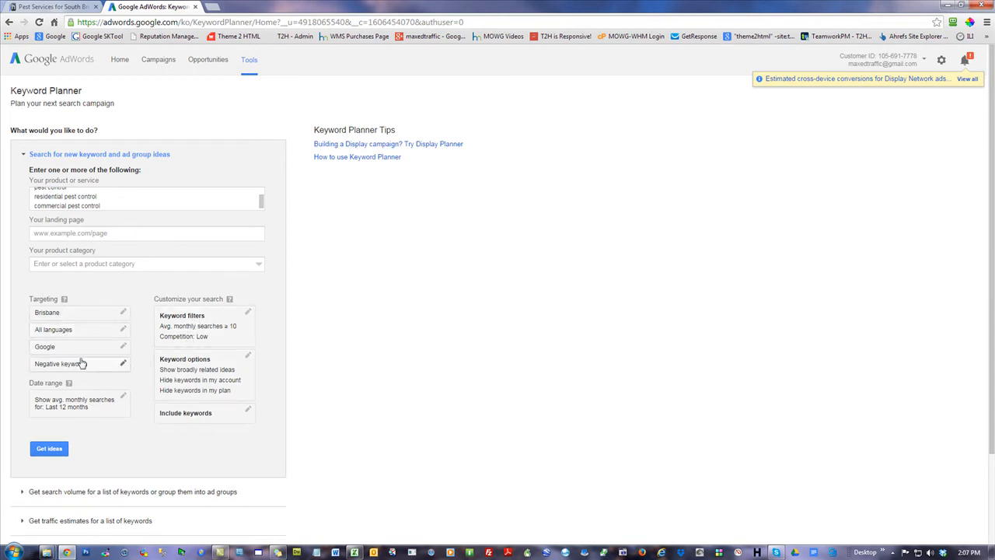
Get the ideas and display the individual keyword ideas instead of the ad groups
{"action": "left_click", "coordinate": [56, 454]}
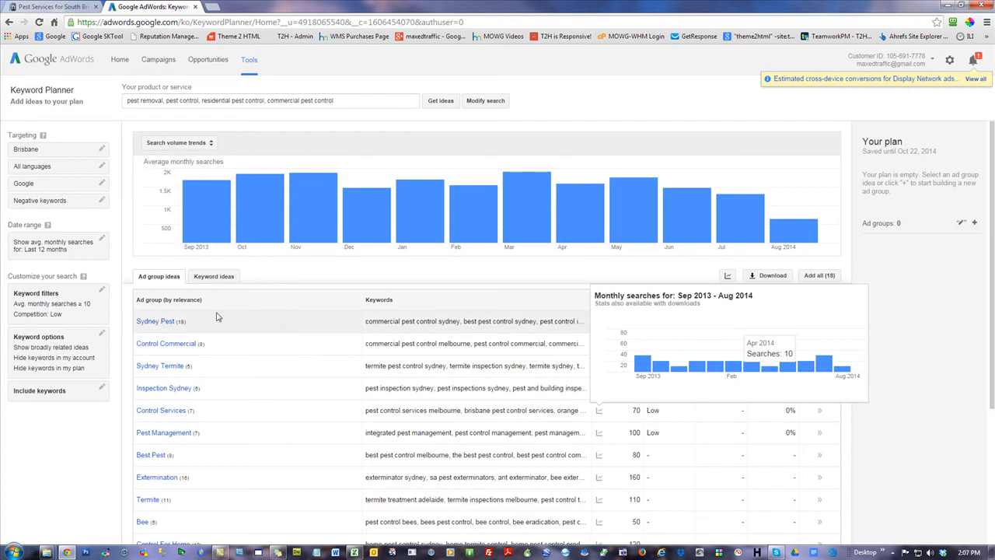
{"action": "left_click", "coordinate": [212, 278]}
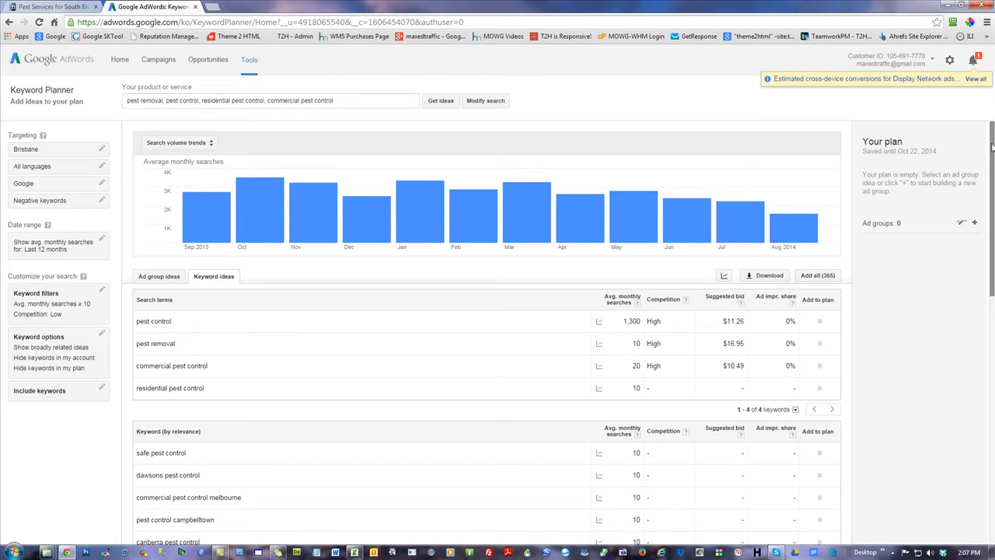
Sort the keyword ideas by average monthly searches, highest first, and download them as a CSV file
{"action": "scroll", "coordinate": [639, 350], "scroll_direction": "down", "scroll_amount": 2}
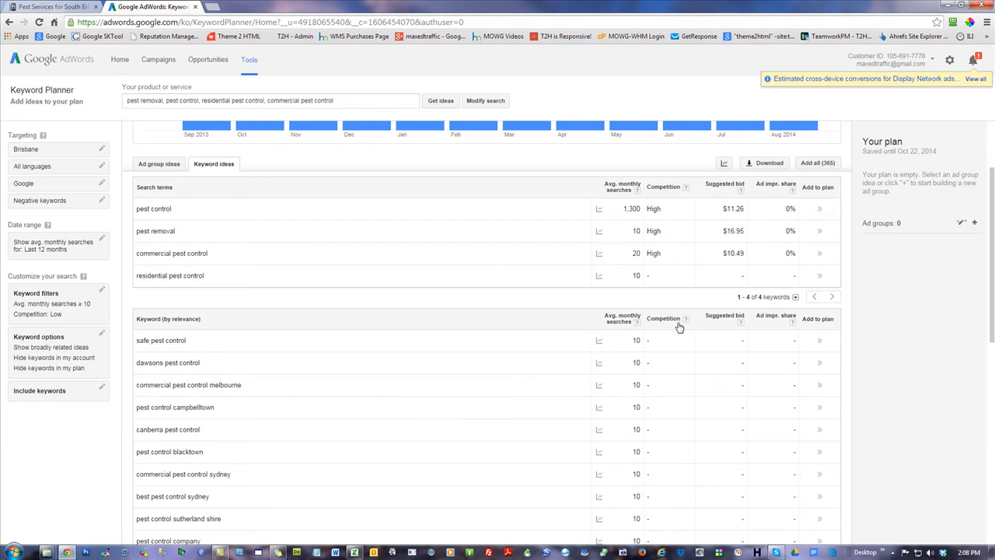
{"action": "left_click", "coordinate": [622, 320]}
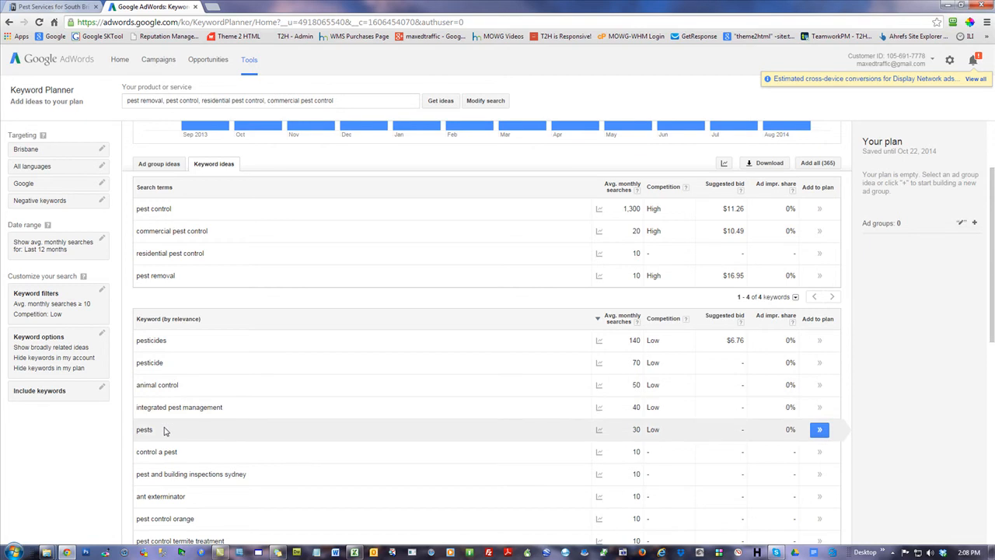
{"action": "left_click", "coordinate": [764, 164]}
{"action": "left_click", "coordinate": [369, 342]}
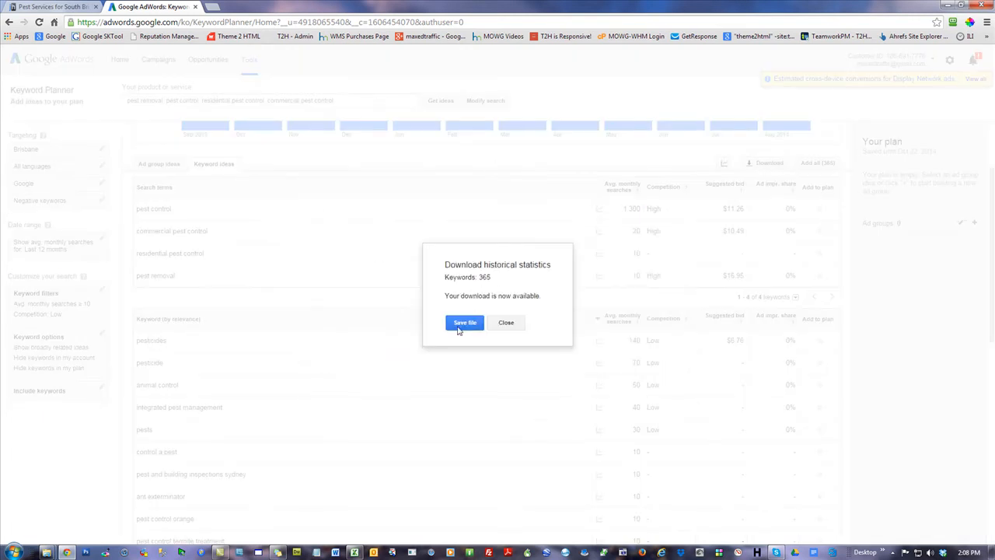
{"action": "left_click", "coordinate": [463, 323]}
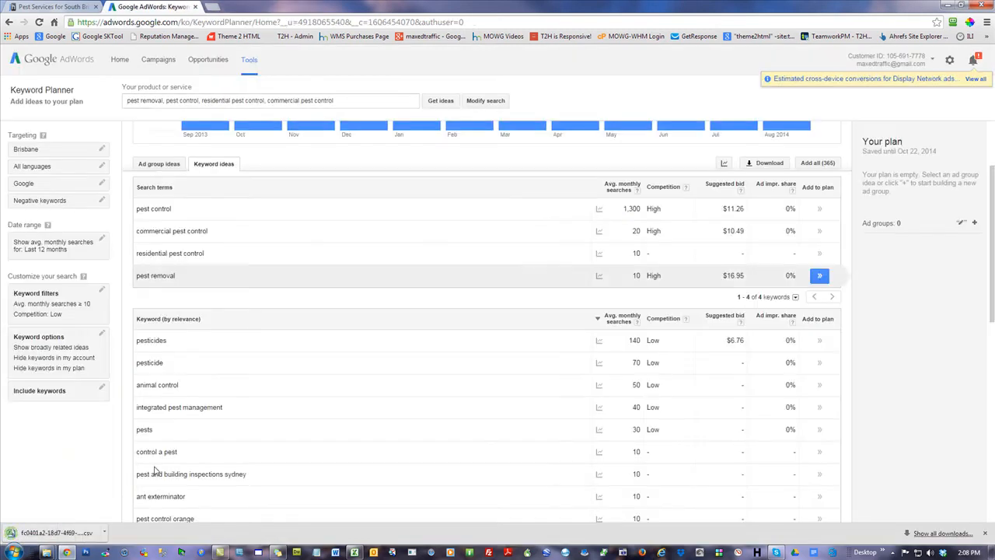
Open the 2-NO-GEO folder inside 4-T2H-HB and move the downloaded keyword CSV from the desktop into it
{"action": "left_click_drag", "start_coordinate": [369, 8], "coordinate": [994, 72]}
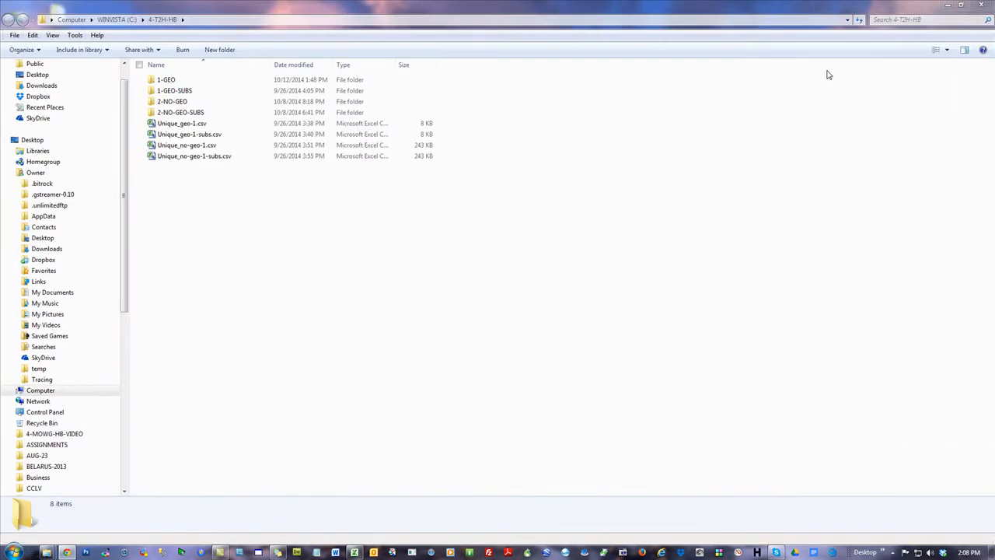
{"action": "double_click", "coordinate": [165, 103]}
{"action": "double_click", "coordinate": [236, 5]}
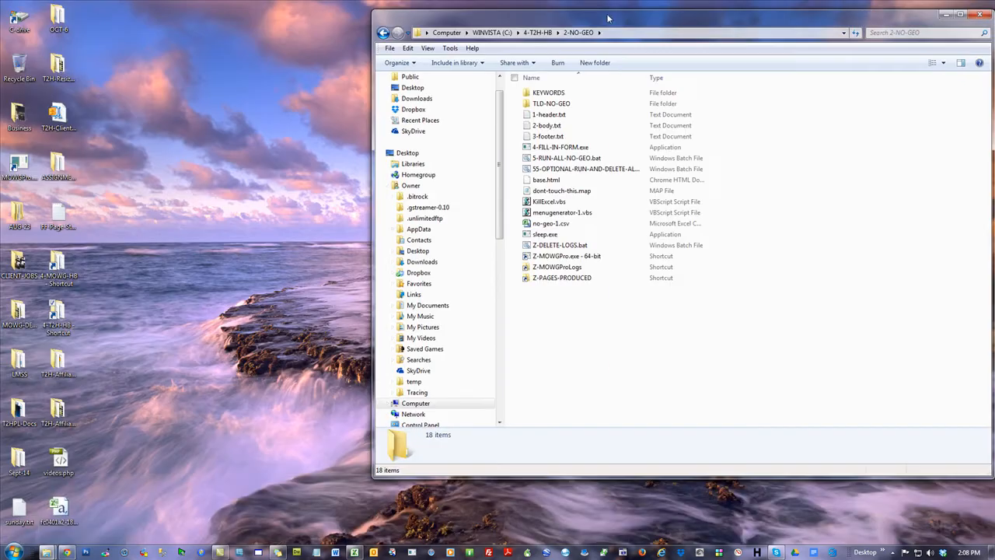
{"action": "left_click_drag", "start_coordinate": [59, 509], "coordinate": [675, 417]}
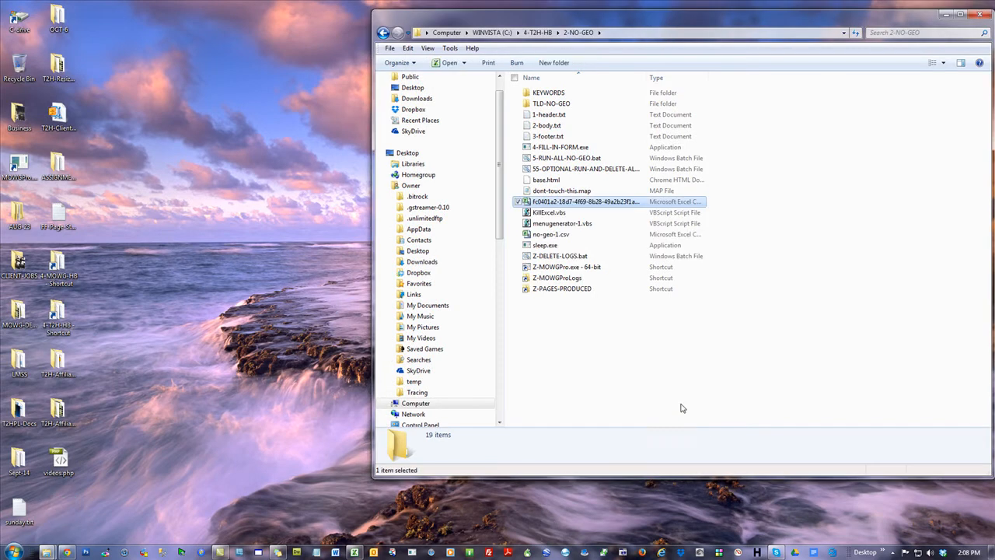
Rename the moved keyword file to BPC-keywords.csv
{"action": "right_click", "coordinate": [570, 201]}
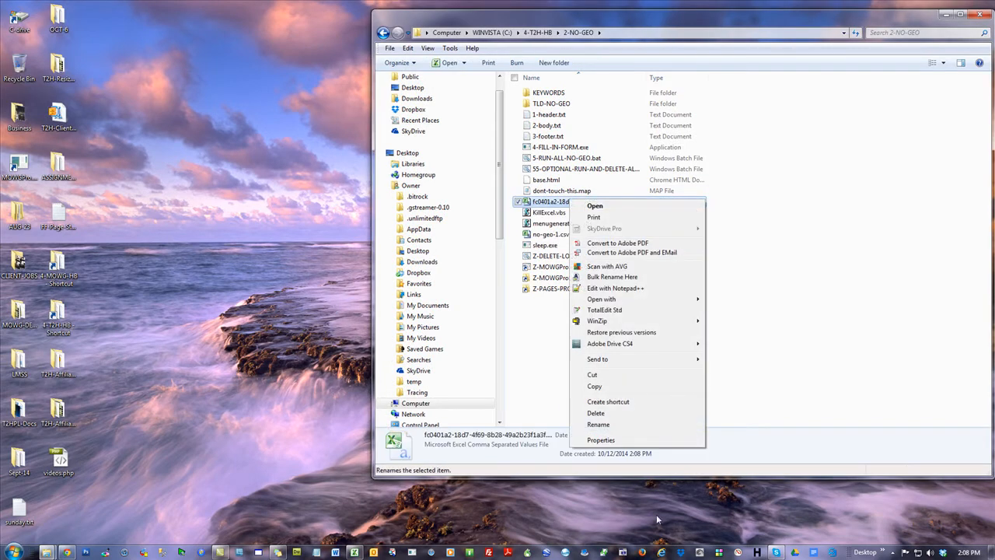
{"action": "left_click", "coordinate": [598, 424]}
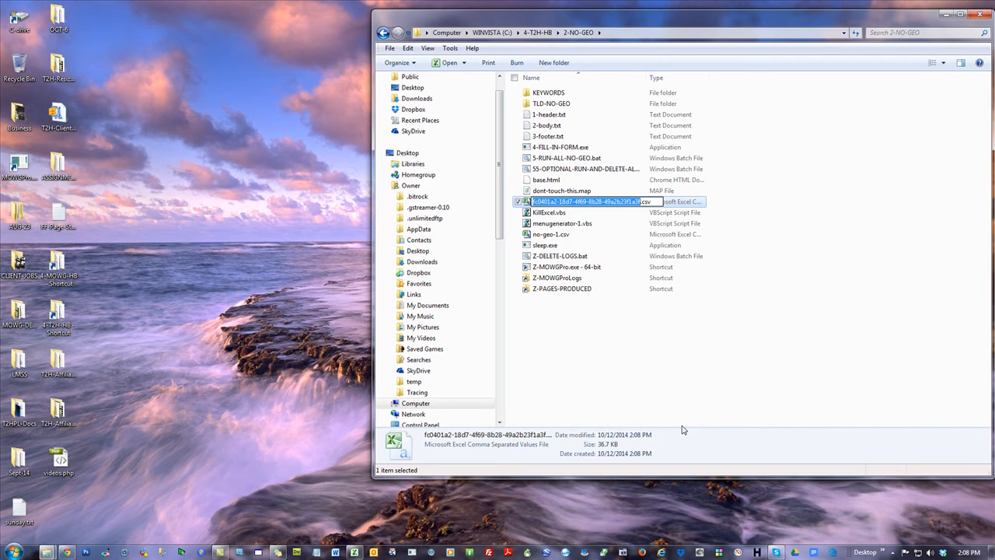
{"action": "type", "text": "BPC-keyw"}
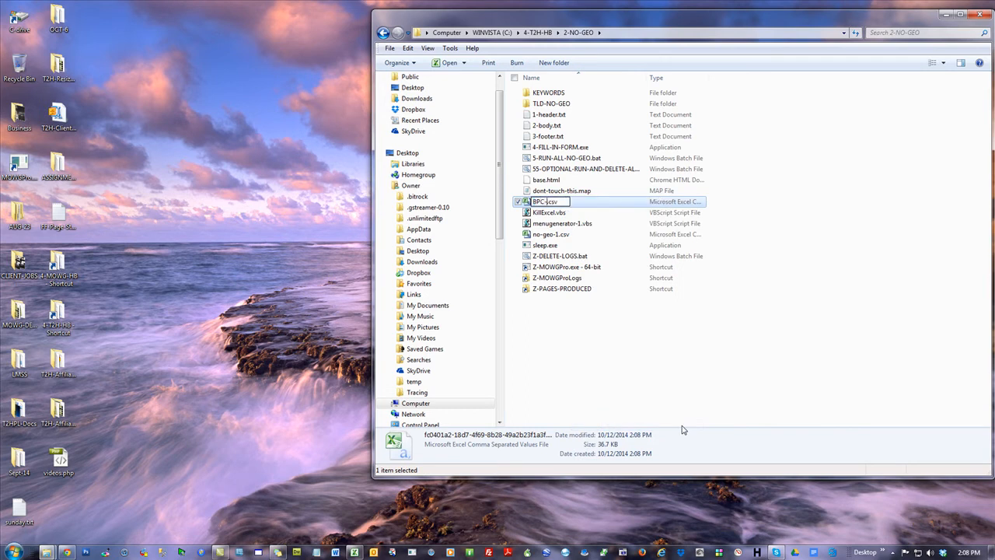
{"action": "type", "text": "ords"}
{"action": "key", "text": "Return"}
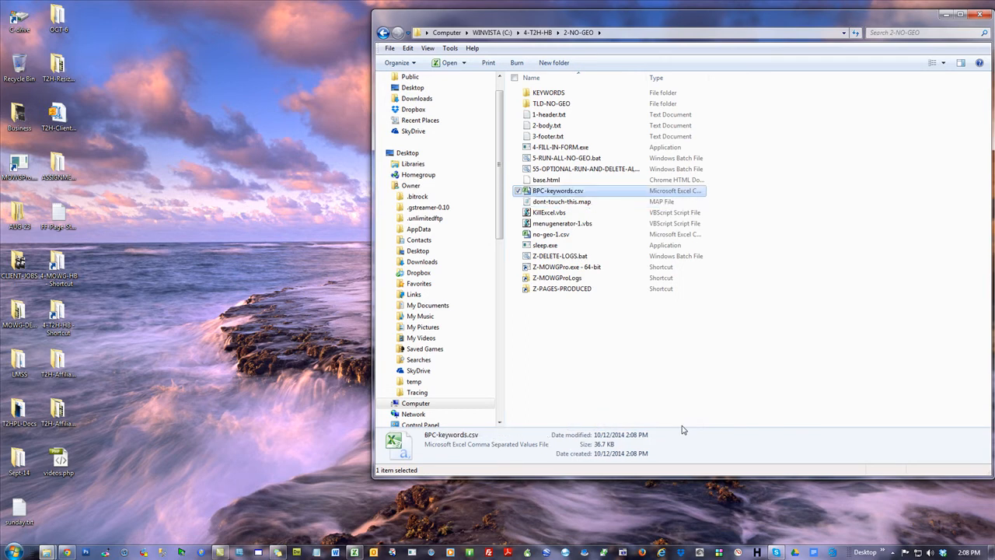
{"action": "left_click", "coordinate": [634, 335]}
Open BPC-keywords.csv in Excel and delete the Ad group column and the header row
{"action": "double_click", "coordinate": [528, 189]}
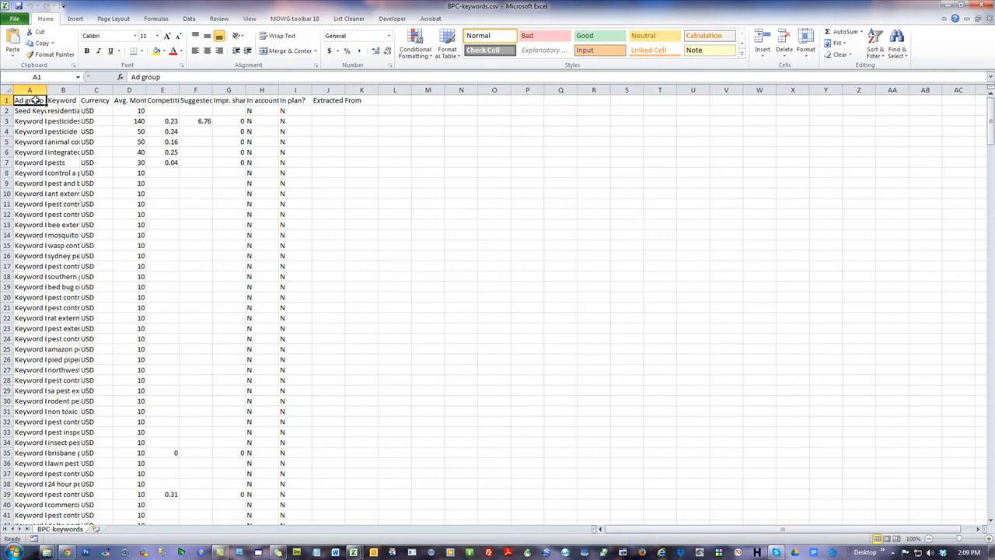
{"action": "left_click", "coordinate": [30, 90]}
{"action": "right_click", "coordinate": [28, 113]}
{"action": "left_click", "coordinate": [58, 202]}
{"action": "left_click", "coordinate": [7, 100]}
{"action": "right_click", "coordinate": [33, 101]}
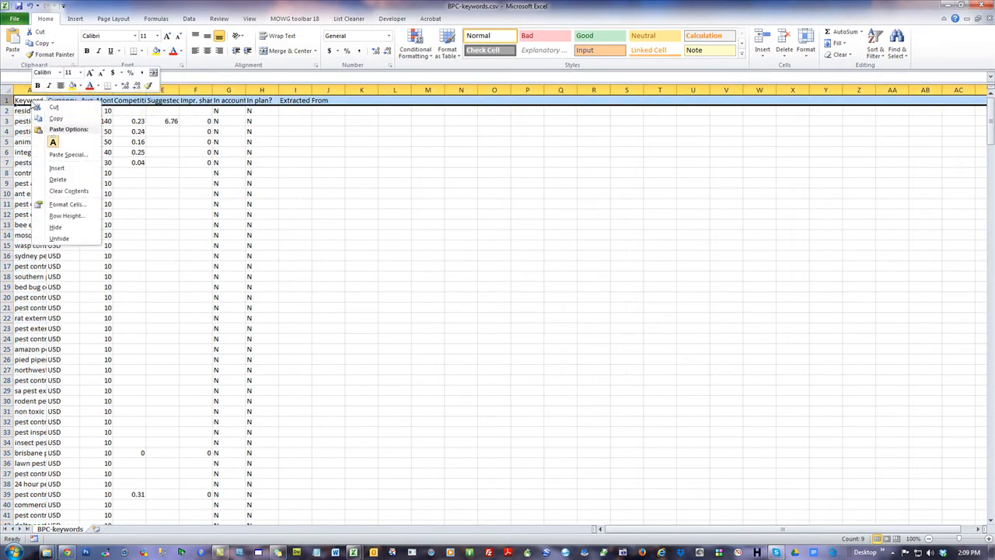
{"action": "left_click", "coordinate": [58, 179]}
Delete all data columns after the keywords and widen column A to fit the keyword phrases
{"action": "left_click_drag", "start_coordinate": [63, 90], "coordinate": [528, 90]}
{"action": "right_click", "coordinate": [308, 221]}
{"action": "left_click", "coordinate": [342, 283]}
{"action": "left_click", "coordinate": [649, 253]}
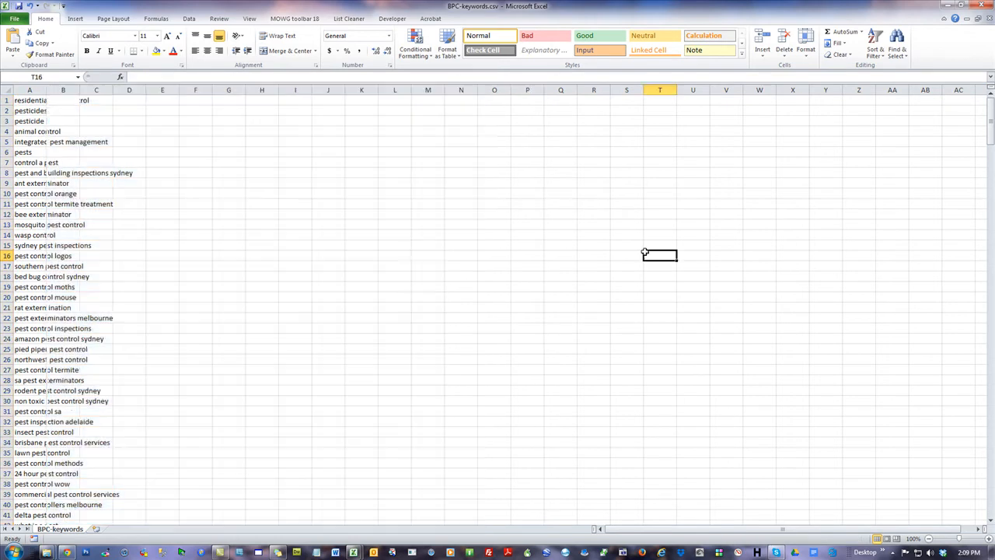
{"action": "left_click", "coordinate": [95, 90]}
{"action": "right_click", "coordinate": [83, 132]}
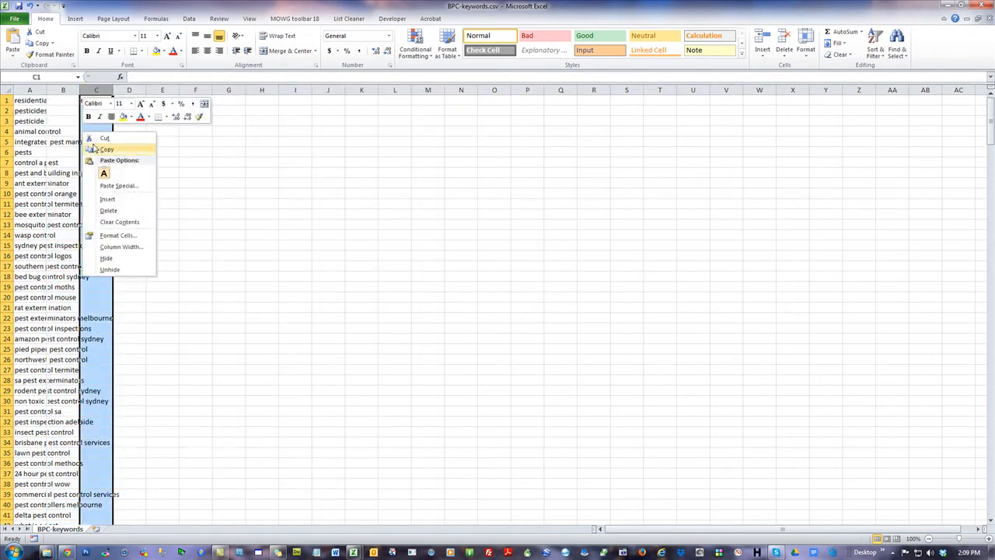
{"action": "left_click", "coordinate": [116, 211]}
{"action": "left_click", "coordinate": [292, 223]}
{"action": "left_click_drag", "start_coordinate": [46, 89], "coordinate": [171, 89]}
{"action": "left_click", "coordinate": [253, 162]}
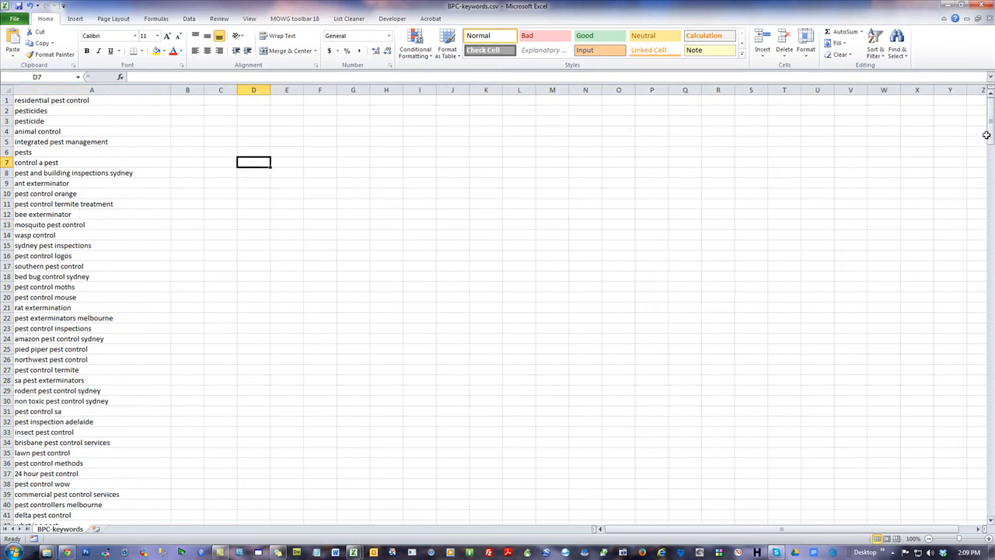
Delete the rows for the unwanted keywords pesticides, pesticide, animal control and pests
{"action": "mouse_move", "coordinate": [6, 110]}
{"action": "left_mouse_down"}
{"action": "mouse_move", "coordinate": [7, 130]}
{"action": "mouse_move", "coordinate": [8, 122]}
{"action": "left_mouse_up"}
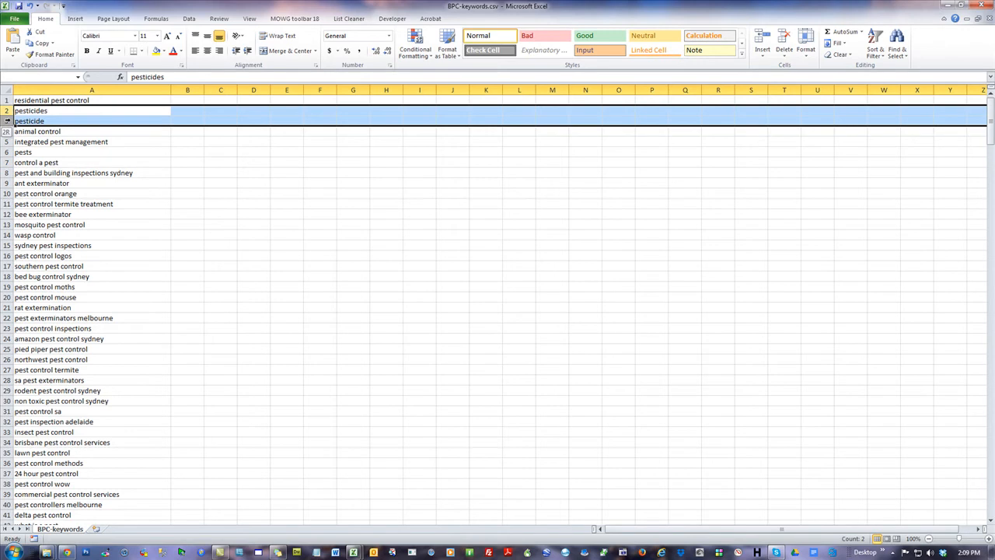
{"action": "right_click", "coordinate": [51, 118]}
{"action": "left_click", "coordinate": [78, 197]}
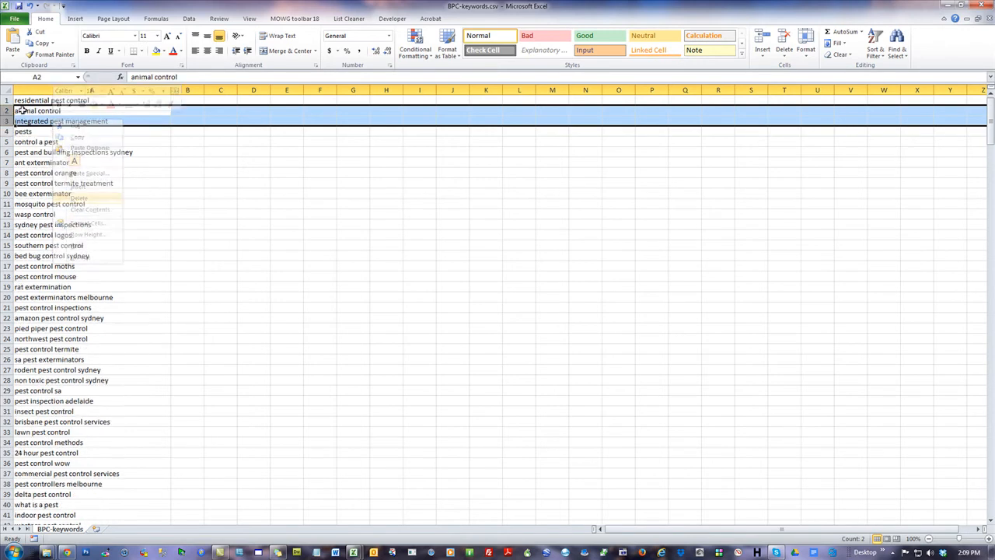
{"action": "left_click", "coordinate": [7, 110]}
{"action": "right_click", "coordinate": [79, 113]}
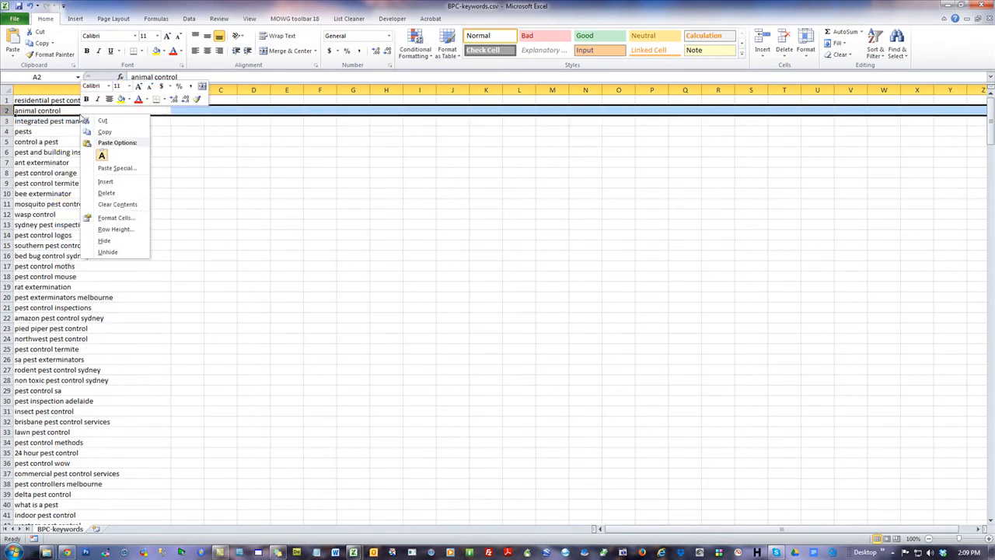
{"action": "left_click", "coordinate": [101, 196]}
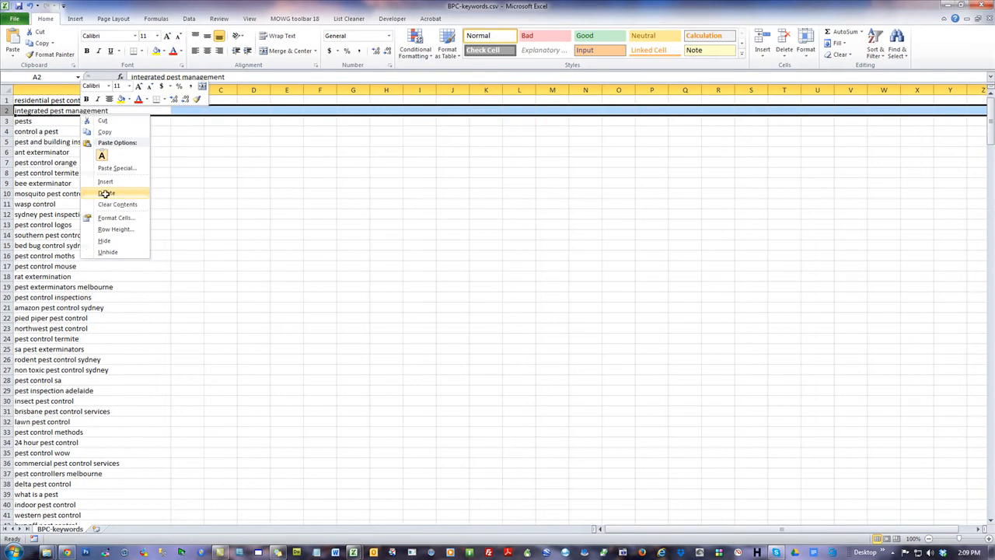
{"action": "left_click", "coordinate": [6, 121]}
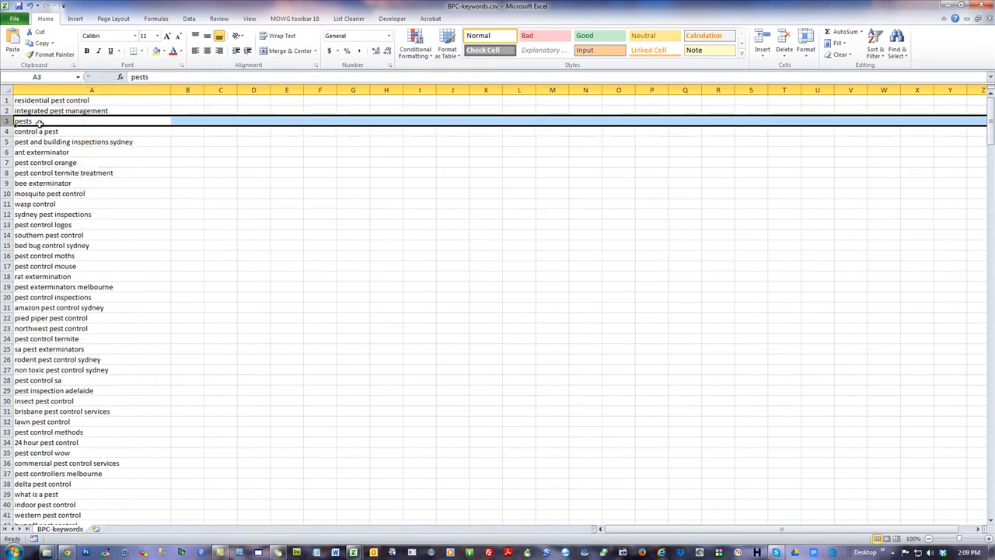
{"action": "right_click", "coordinate": [42, 122]}
{"action": "left_click", "coordinate": [69, 200]}
{"action": "left_click", "coordinate": [318, 255]}
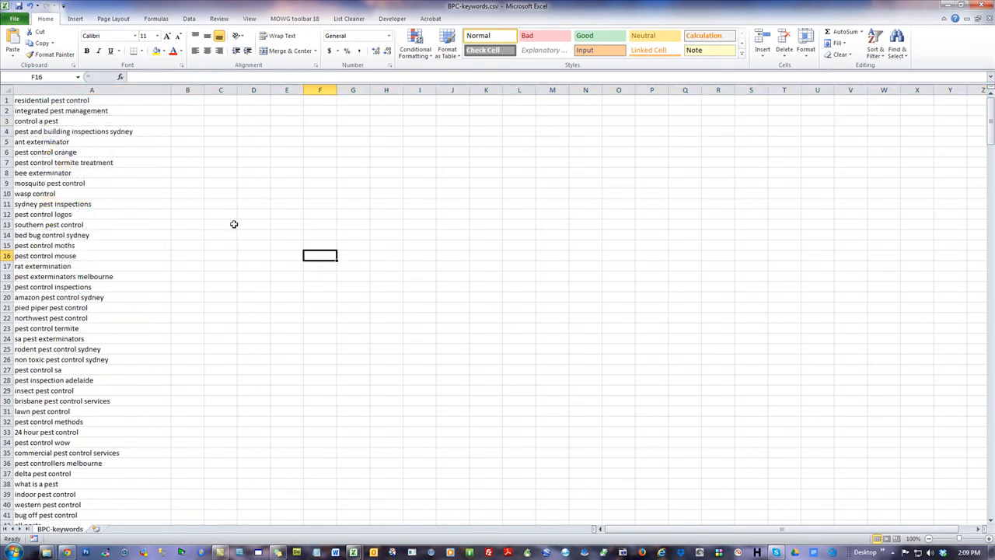
Save BPC-keywords.csv, keeping its current file format
{"action": "left_click", "coordinate": [98, 132]}
{"action": "left_click", "coordinate": [206, 223]}
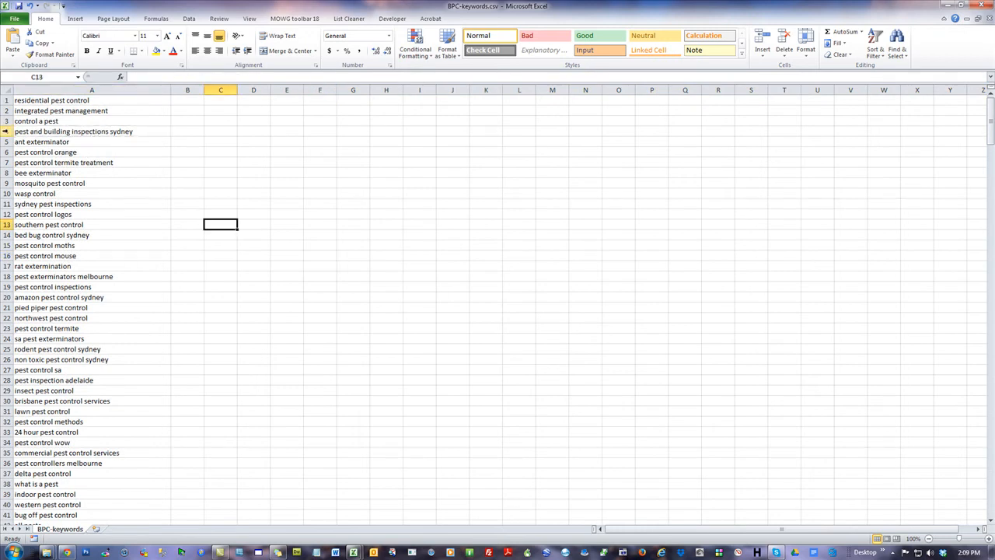
{"action": "left_click", "coordinate": [295, 162]}
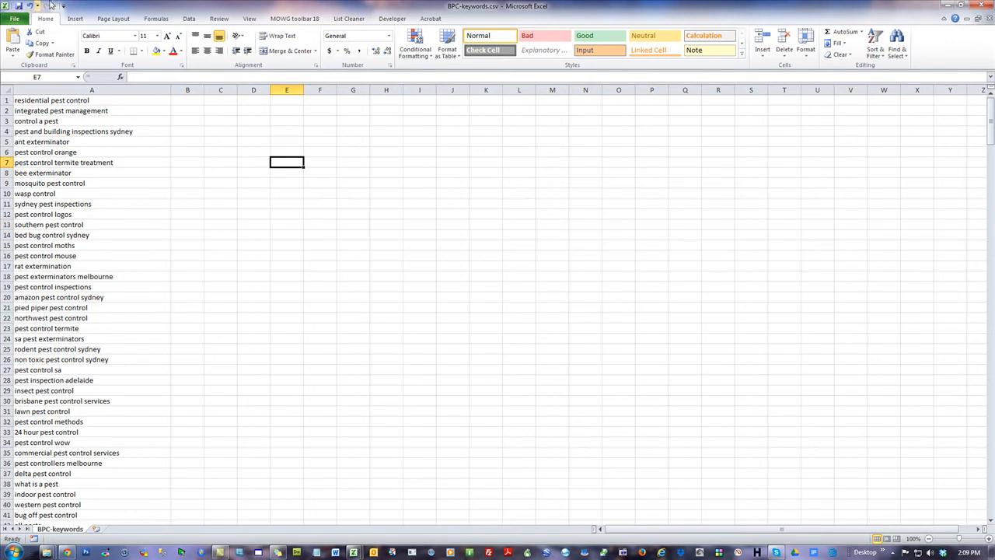
{"action": "left_click", "coordinate": [16, 7]}
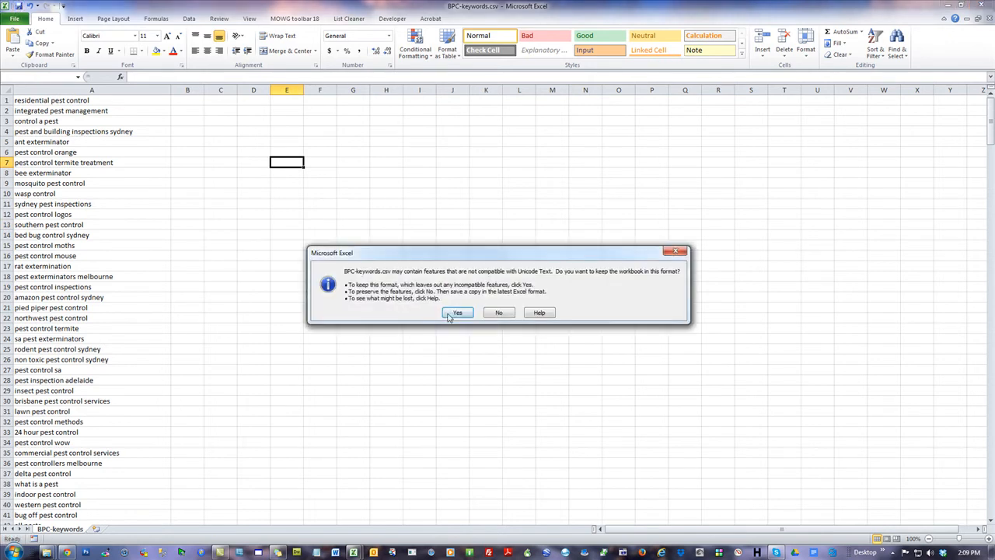
{"action": "left_click", "coordinate": [451, 313]}
Copy the whole keyword list in column A, from residential pest control in row 1 to row 358
{"action": "left_click_drag", "start_coordinate": [333, 4], "coordinate": [561, 19]}
{"action": "left_click", "coordinate": [328, 111]}
{"action": "scroll", "coordinate": [730, 285], "scroll_direction": "down", "scroll_amount": 15}
{"action": "scroll", "coordinate": [642, 291], "scroll_direction": "down", "scroll_amount": 20}
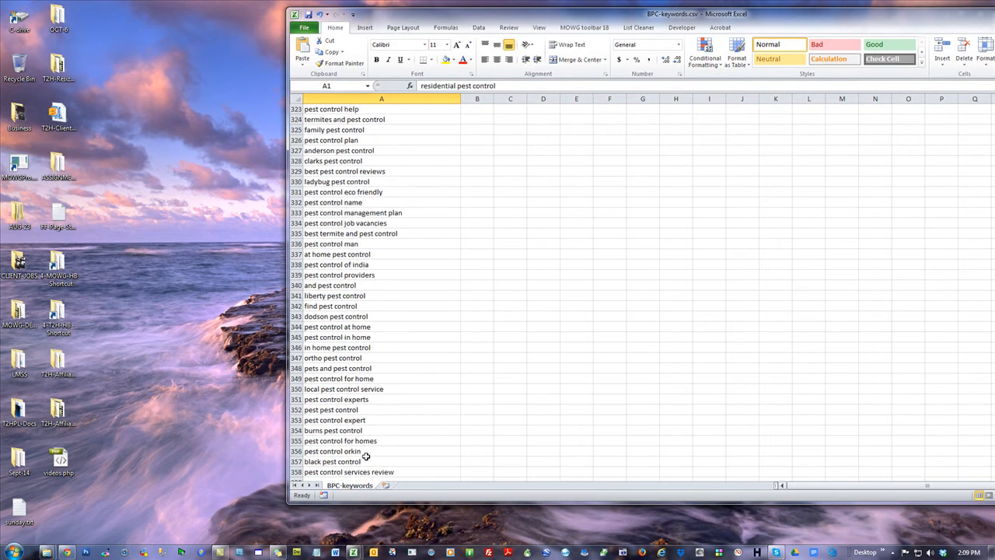
{"action": "left_click", "coordinate": [331, 471], "text": "shift"}
{"action": "key", "text": "ctrl+c"}
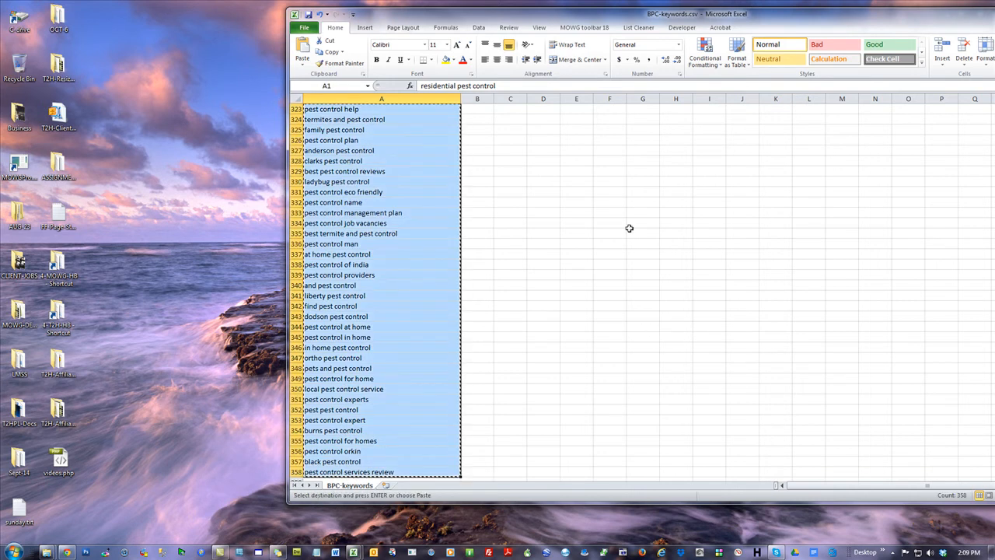
Return to the 2-NO-GEO folder and launch 4-FILL-IN-FORM.exe, ready to enter Keyword Stack 1
{"action": "left_click_drag", "start_coordinate": [510, 14], "coordinate": [994, 70]}
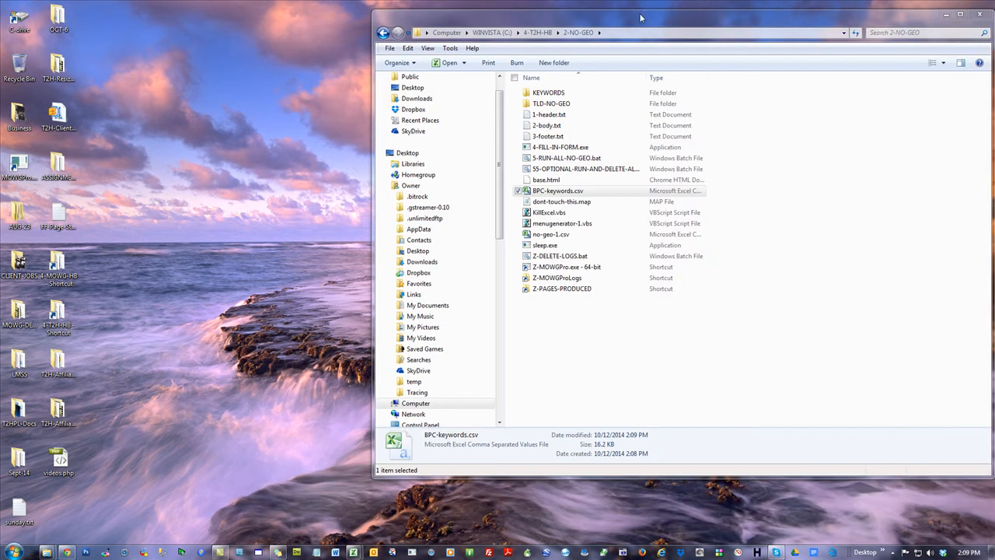
{"action": "left_click_drag", "start_coordinate": [641, 18], "coordinate": [453, 8]}
{"action": "left_click", "coordinate": [367, 139]}
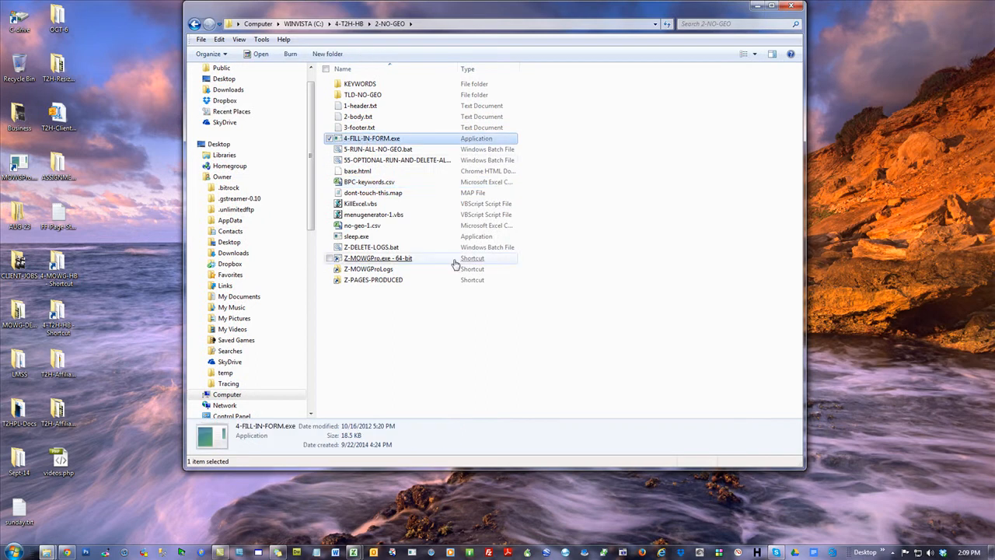
{"action": "double_click", "coordinate": [352, 138]}
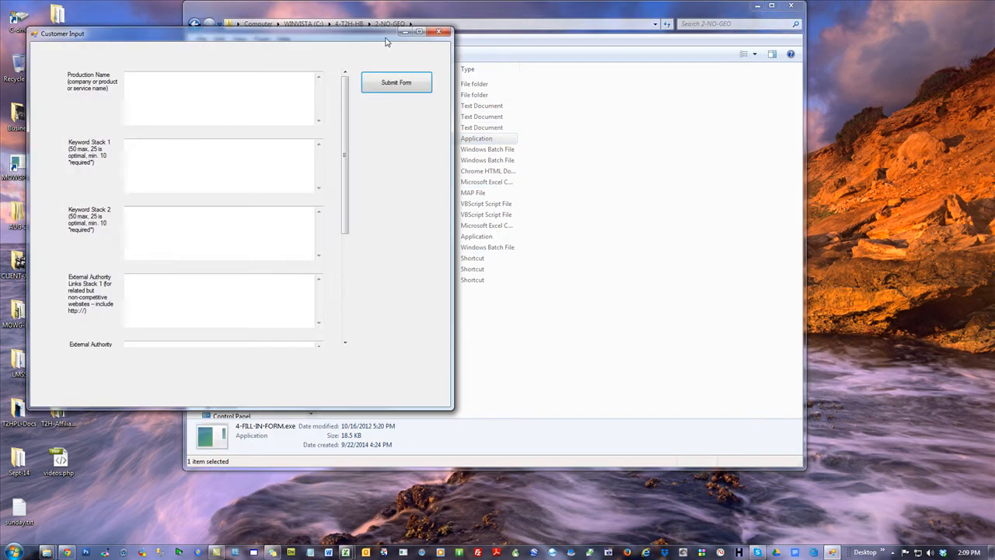
{"action": "left_click", "coordinate": [165, 175]}
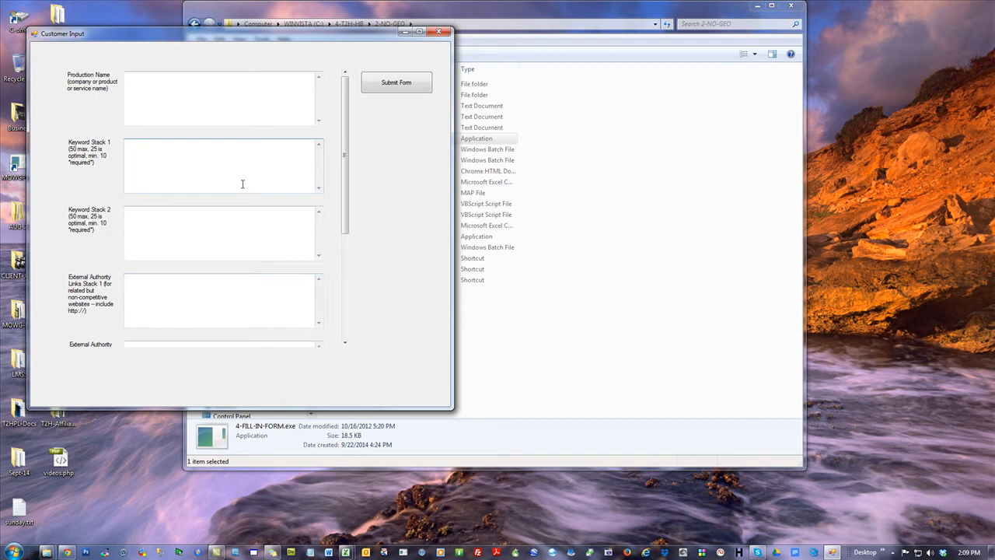
Copy the first part of the keyword list, ending with berrett pest control, into Keyword Stack 1 of the form
{"action": "left_click", "coordinate": [347, 553]}
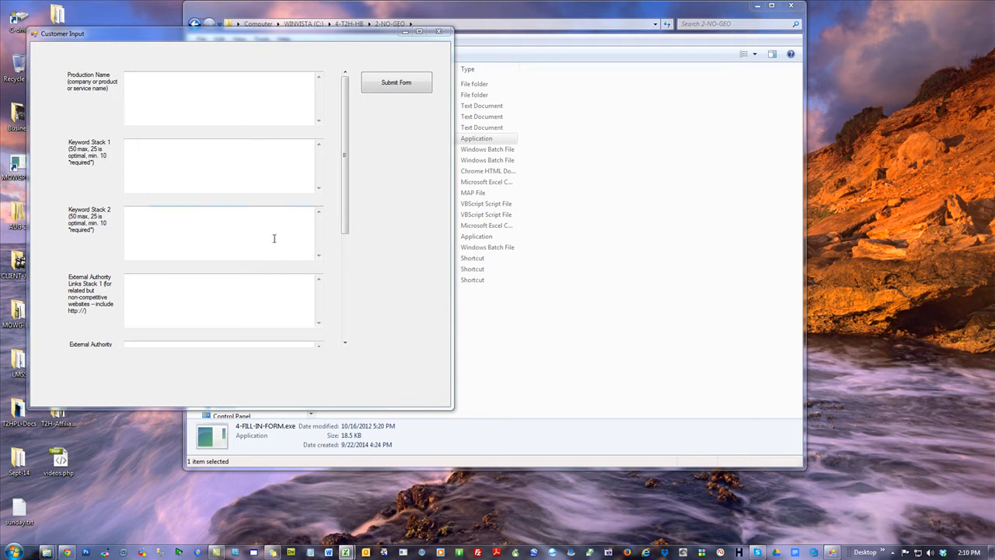
{"action": "left_click", "coordinate": [178, 184]}
{"action": "key", "text": "ctrl+v"}
{"action": "left_click", "coordinate": [178, 232]}
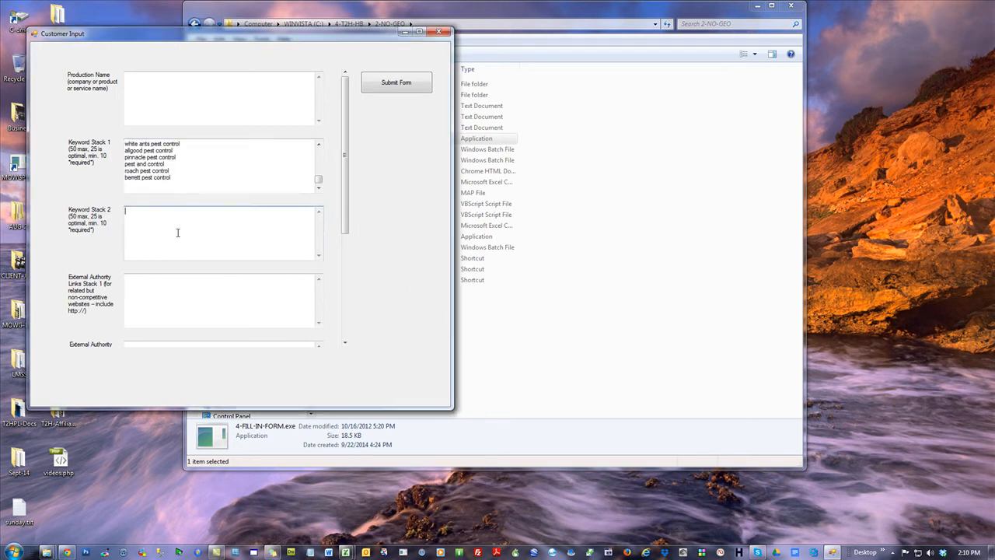
Copy the remaining keywords, ending with pest control services review, into Keyword Stack 2 of the form
{"action": "left_click", "coordinate": [346, 551]}
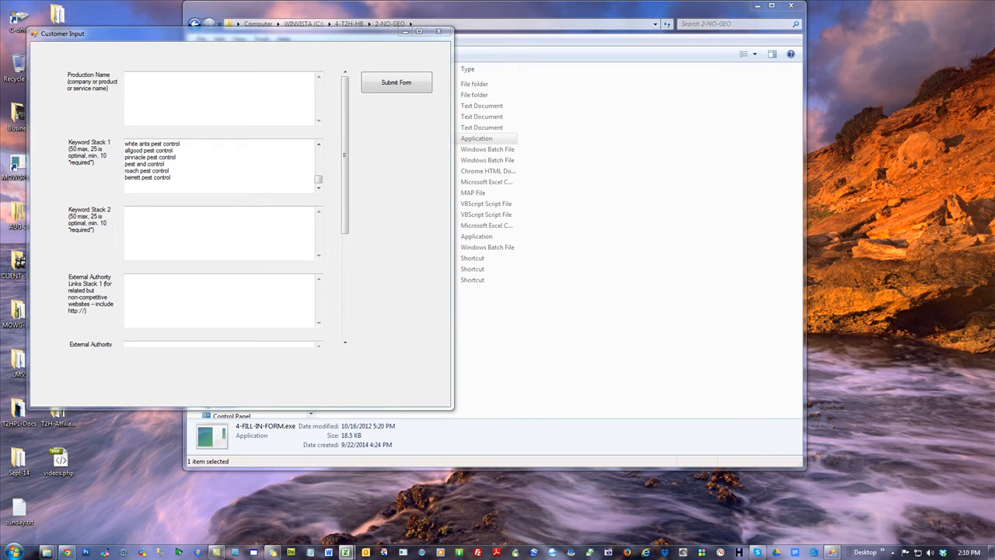
{"action": "left_click", "coordinate": [169, 247]}
{"action": "key", "text": "ctrl+v"}
{"action": "left_click", "coordinate": [187, 300]}
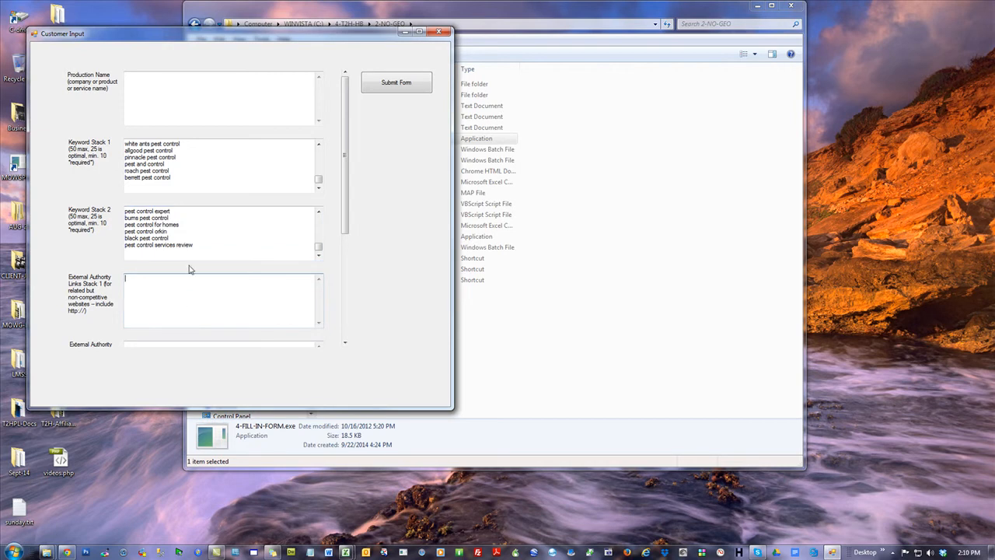
Enter Brisbane Pest Service, Brisbane Pest Control and Envirosafe Pest Management as the production names, using the client's website as reference
{"action": "left_click", "coordinate": [174, 91]}
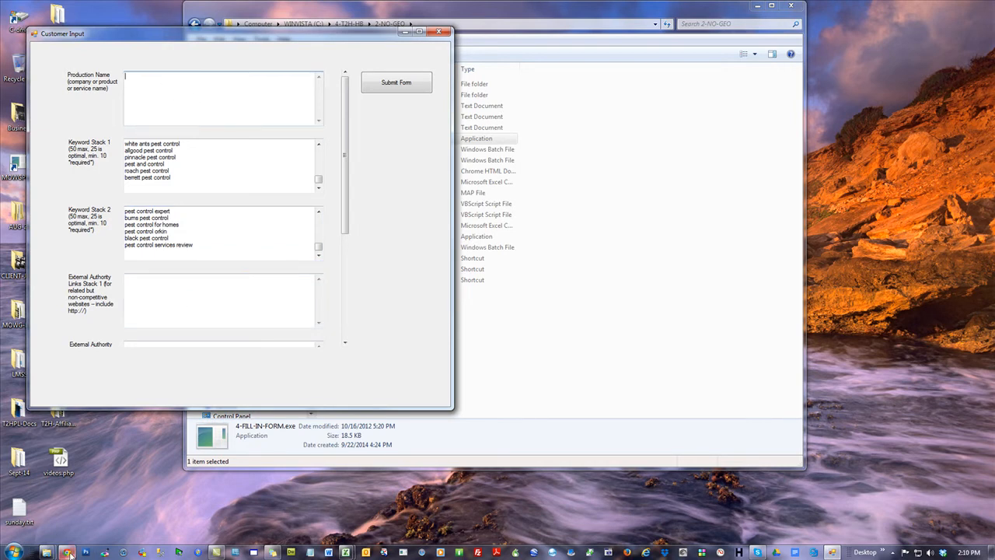
{"action": "mouse_move", "coordinate": [47, 552]}
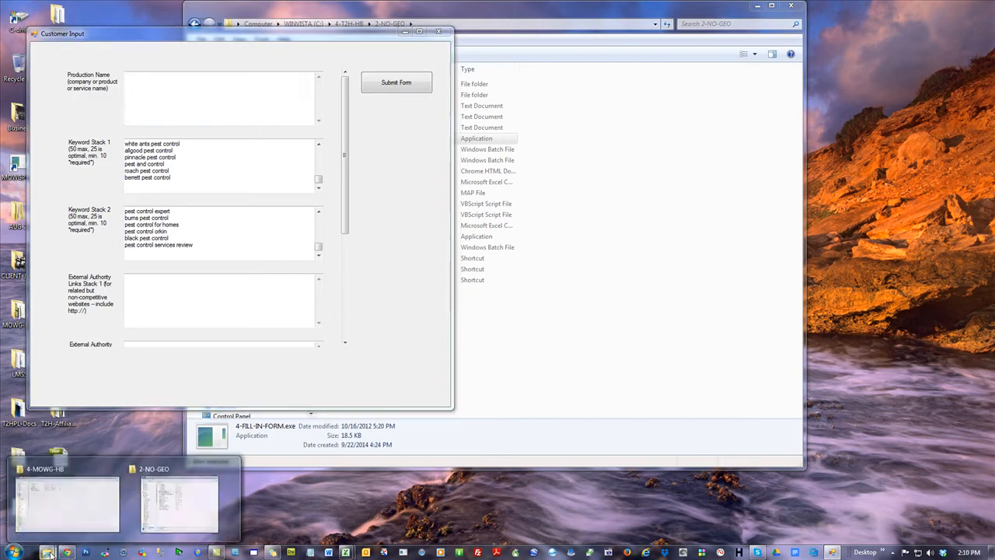
{"action": "mouse_move", "coordinate": [62, 512]}
{"action": "mouse_move", "coordinate": [185, 503]}
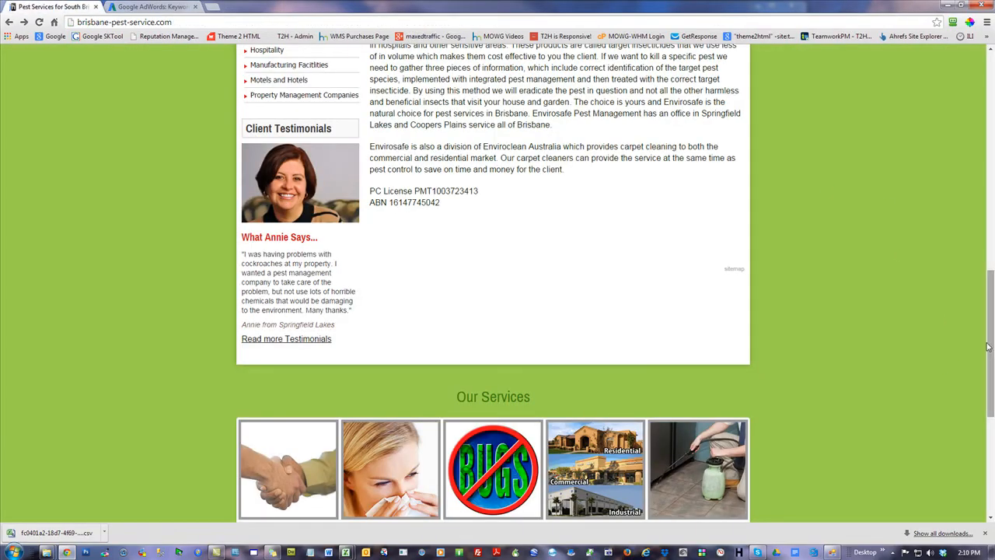
{"action": "left_click_drag", "start_coordinate": [991, 349], "coordinate": [991, 129]}
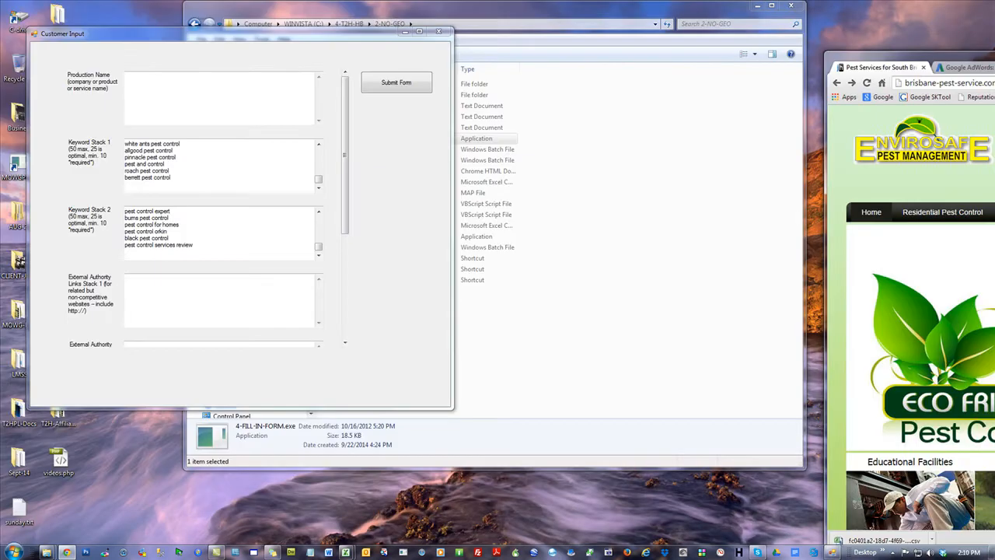
{"action": "left_click", "coordinate": [213, 94]}
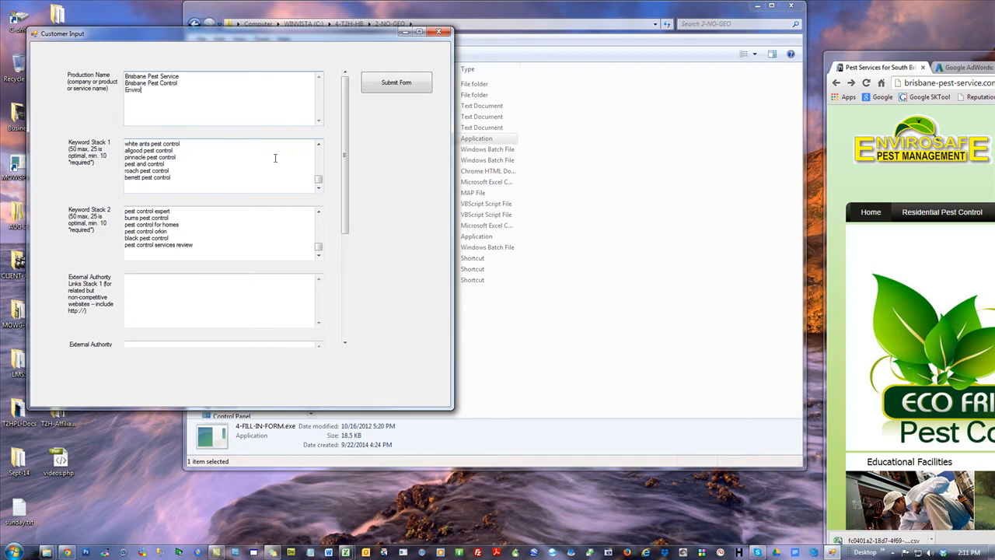
{"action": "type", "text": "Pest Management"}
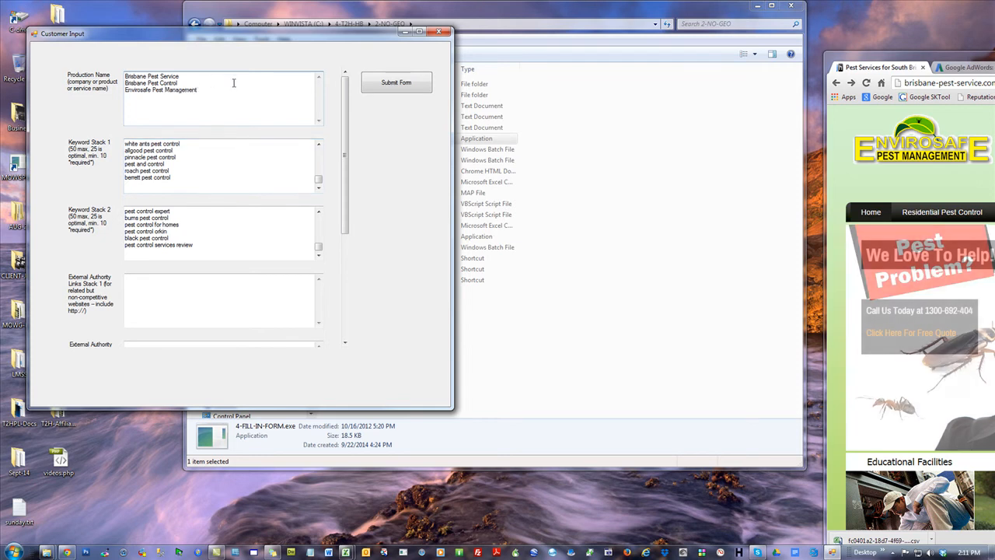
{"action": "left_click", "coordinate": [264, 152]}
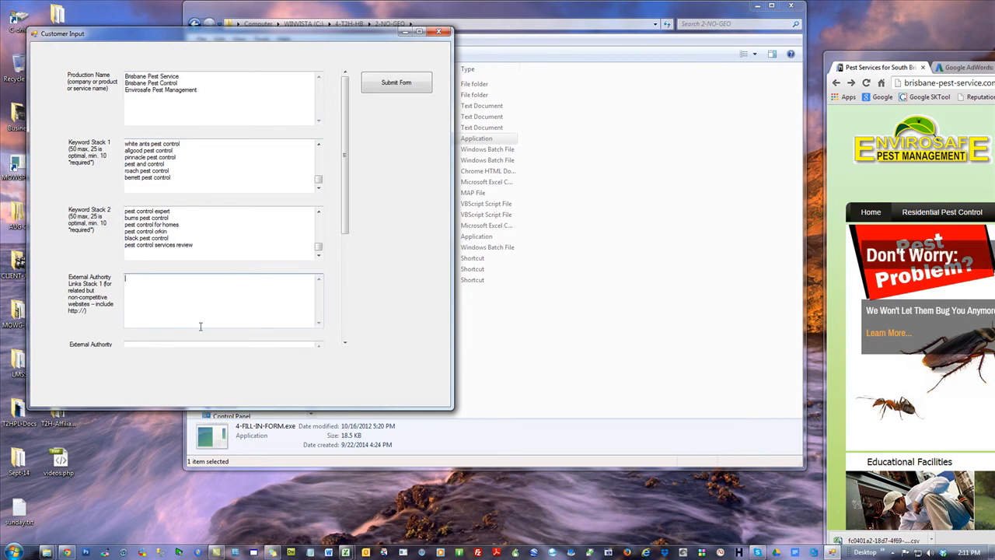
{"action": "left_click_drag", "start_coordinate": [346, 137], "coordinate": [358, 216]}
{"action": "left_click", "coordinate": [216, 233]}
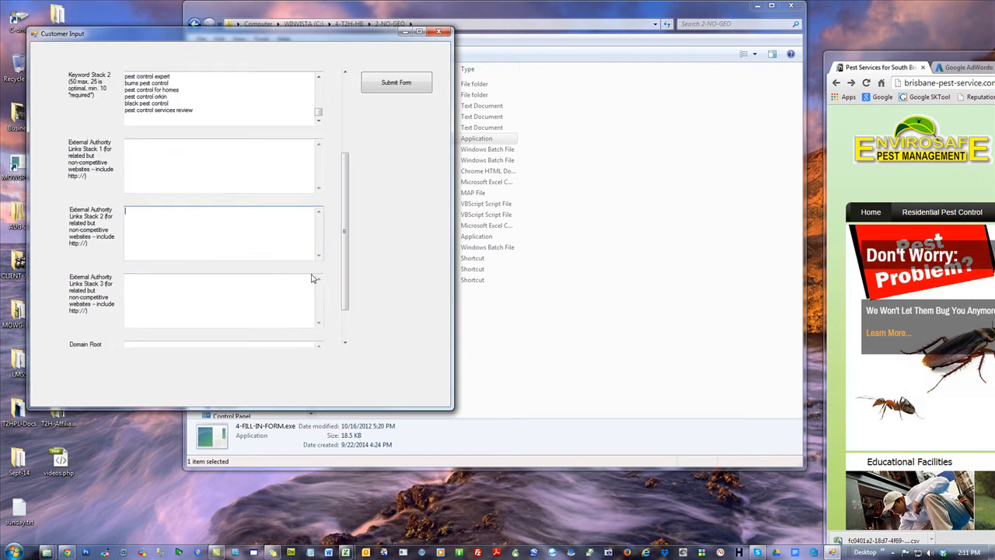
{"action": "left_click", "coordinate": [243, 312]}
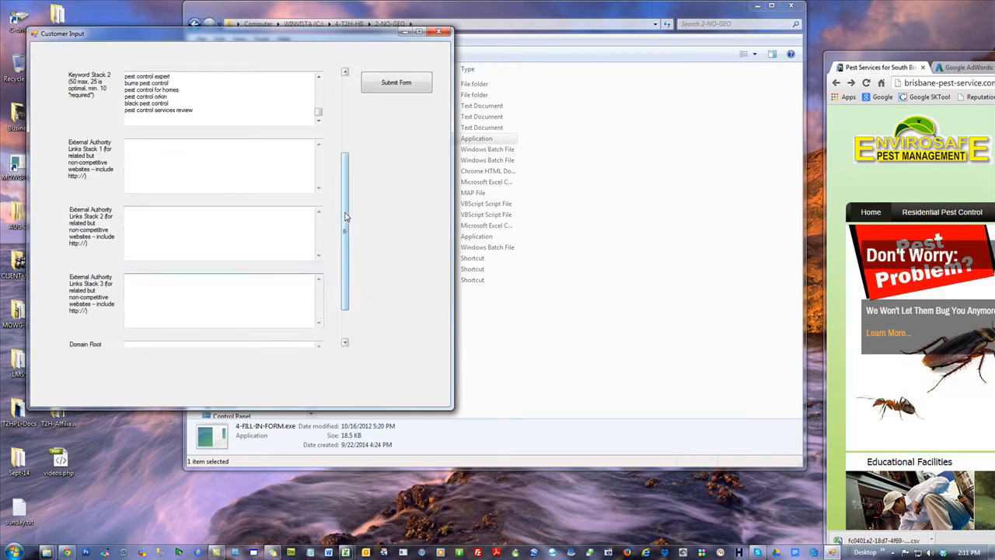
{"action": "left_click_drag", "start_coordinate": [344, 215], "coordinate": [344, 244]}
{"action": "left_click", "coordinate": [197, 307]}
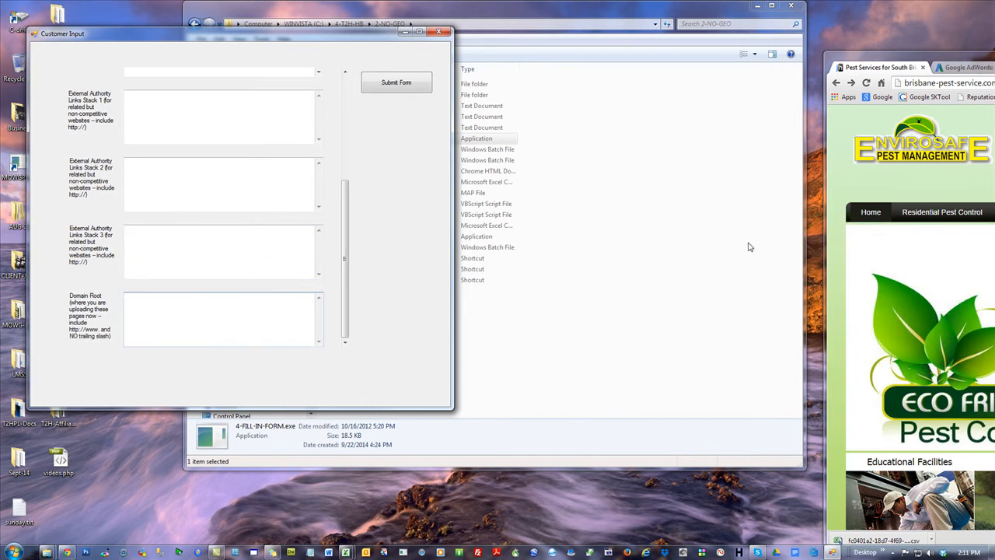
{"action": "left_click_drag", "start_coordinate": [946, 61], "coordinate": [860, 50]}
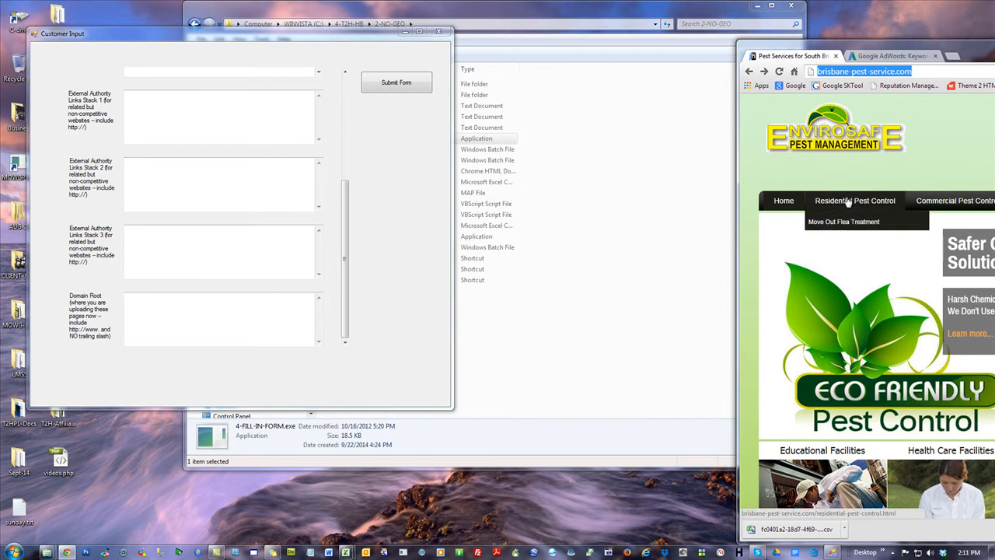
{"action": "left_click", "coordinate": [220, 334]}
{"action": "type", "text": "http://brisbane-pest-service.com/"}
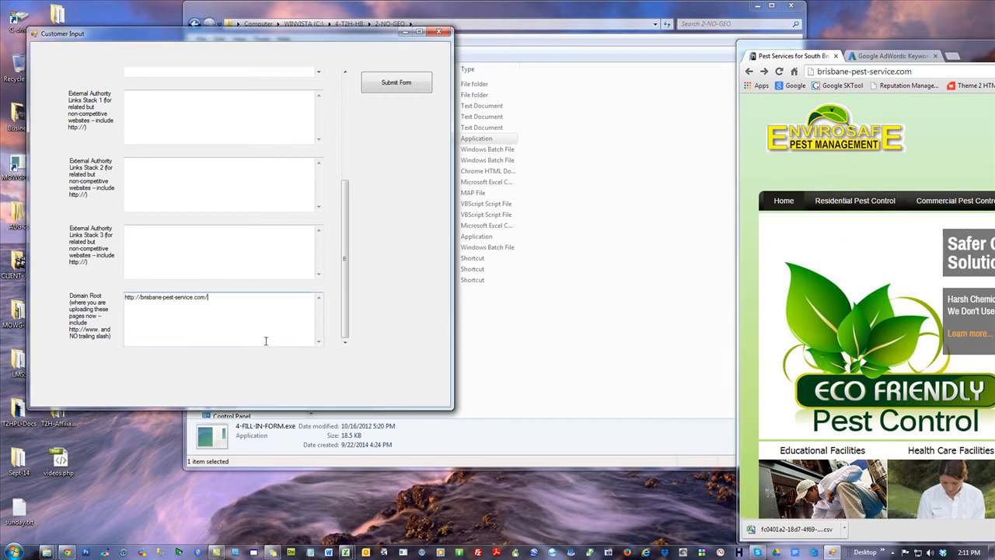
{"action": "type", "text": "www."}
Load google.com in place of the Keyword Planner page, keeping the browser beside the form to find external authority links
{"action": "left_click", "coordinate": [241, 132]}
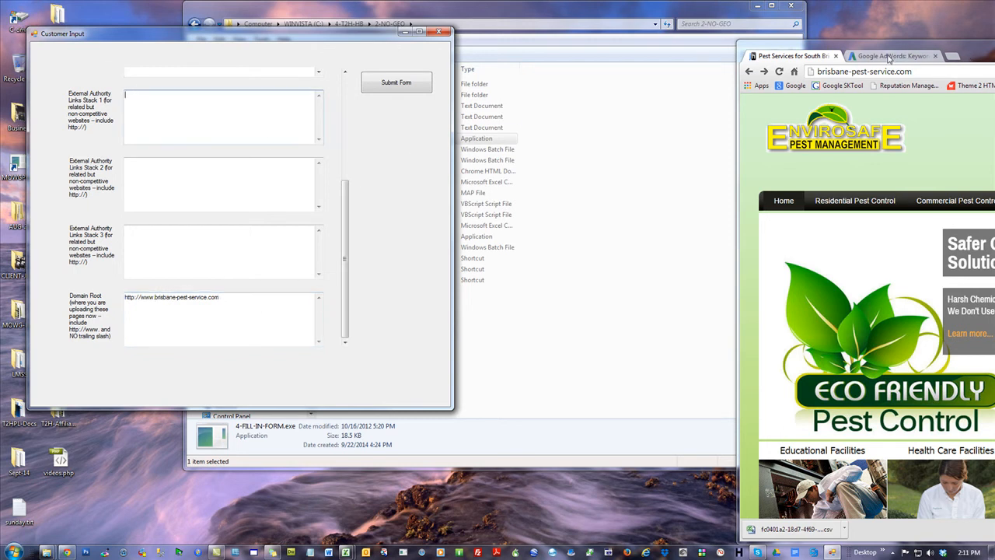
{"action": "left_click_drag", "start_coordinate": [978, 49], "coordinate": [846, 57]}
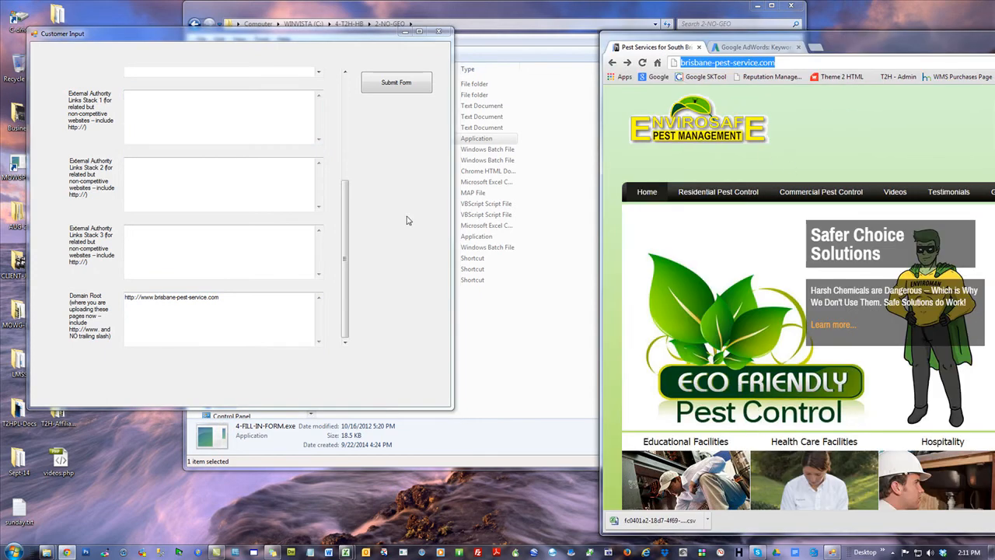
{"action": "left_click_drag", "start_coordinate": [344, 233], "coordinate": [345, 123]}
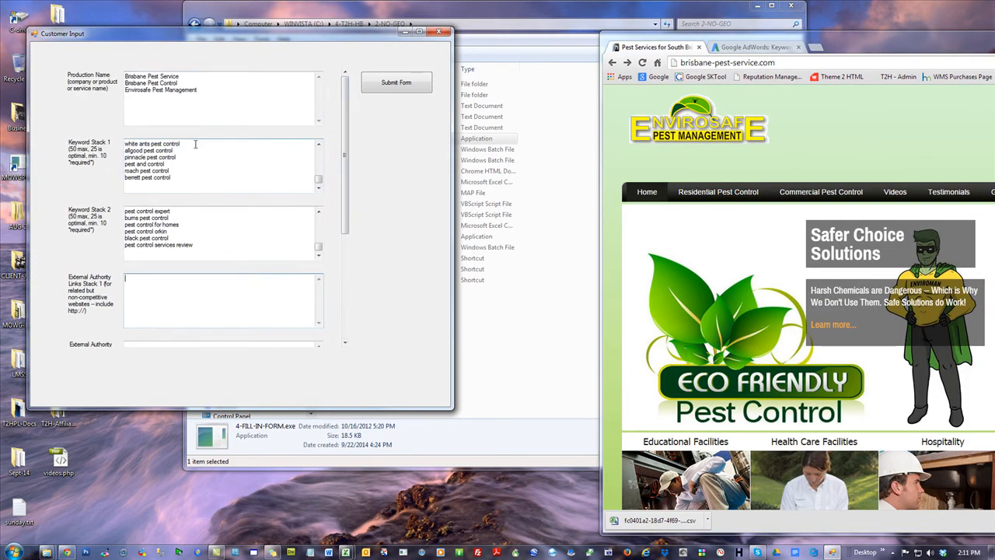
{"action": "left_click", "coordinate": [783, 47]}
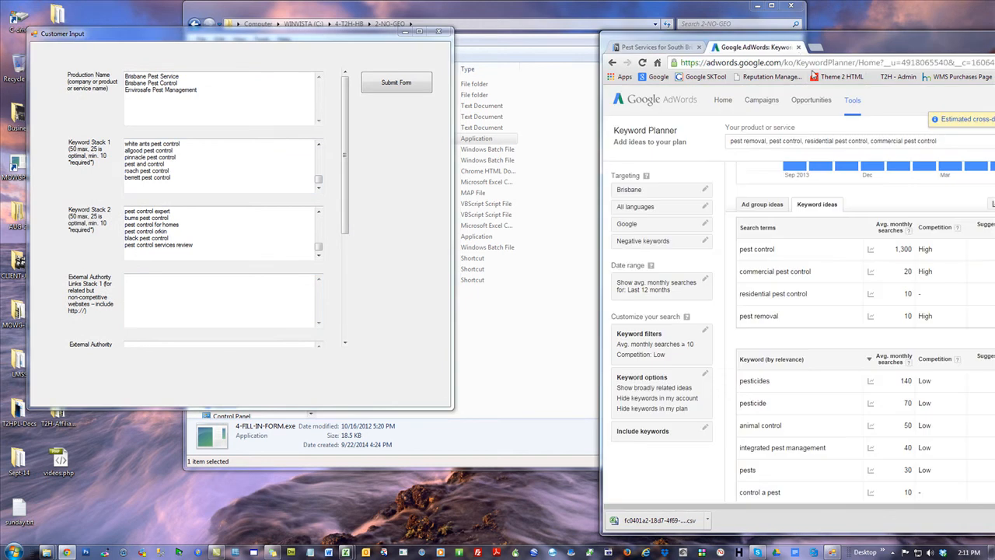
{"action": "left_click", "coordinate": [747, 61]}
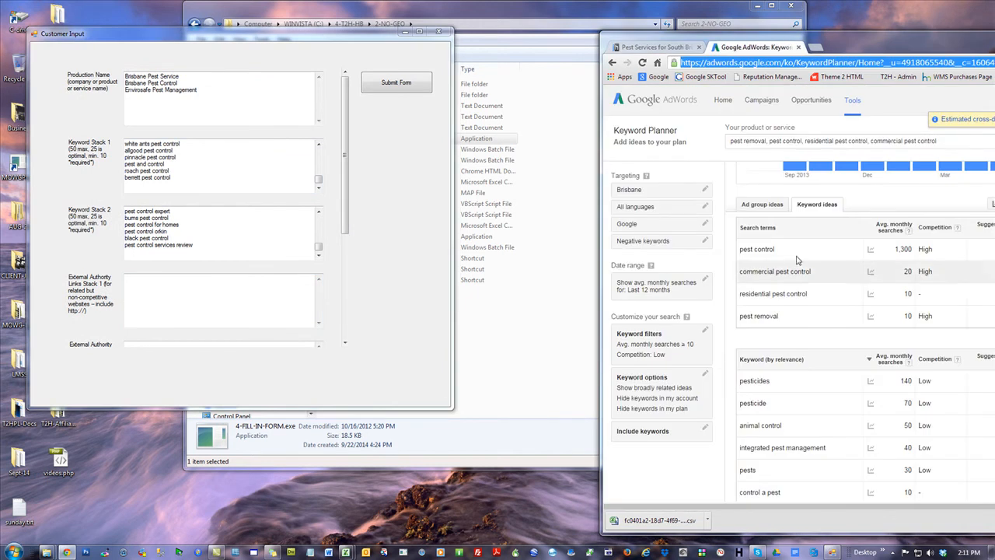
{"action": "type", "text": "google.com"}
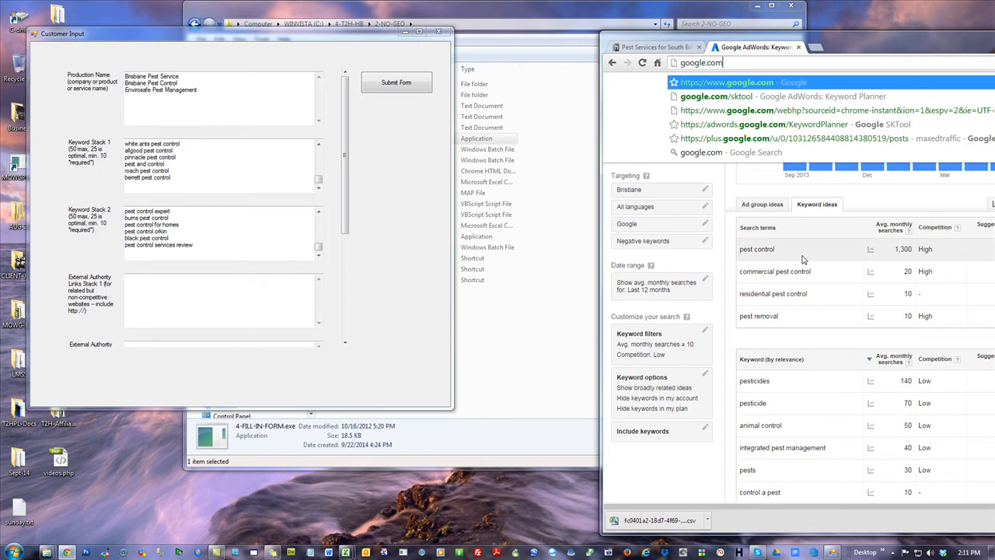
{"action": "key", "text": "Return"}
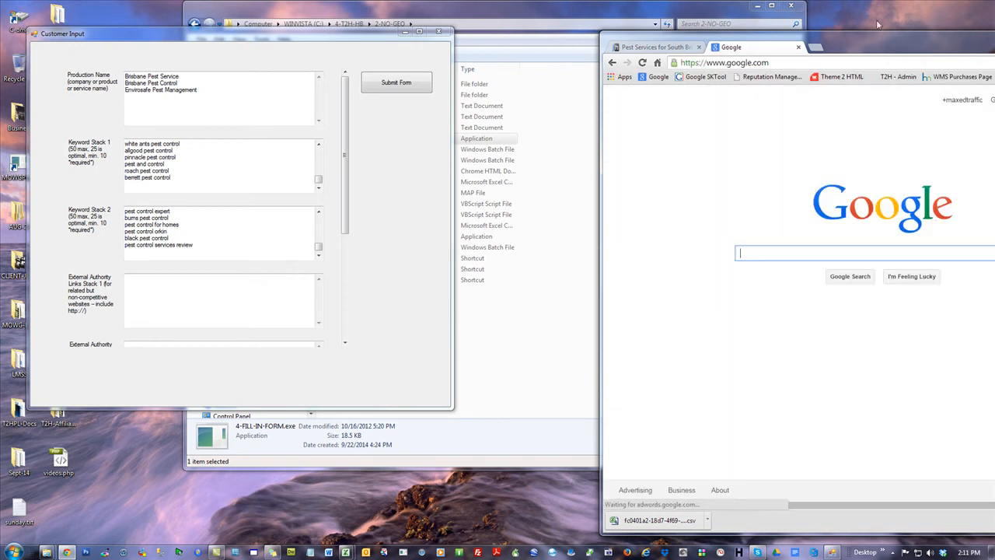
{"action": "left_click_drag", "start_coordinate": [870, 42], "coordinate": [787, 14]}
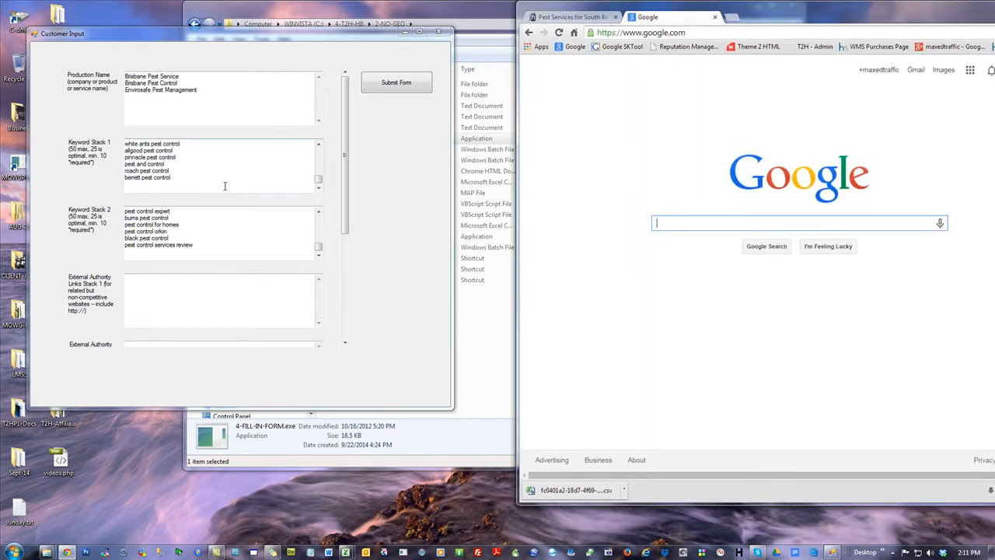
{"action": "left_click_drag", "start_coordinate": [179, 159], "coordinate": [125, 158]}
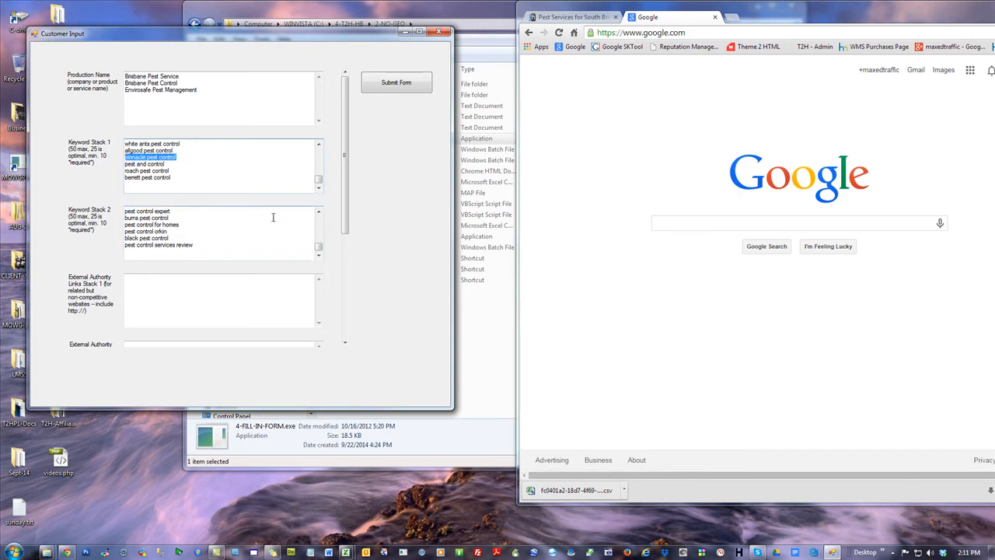
{"action": "left_click", "coordinate": [223, 150]}
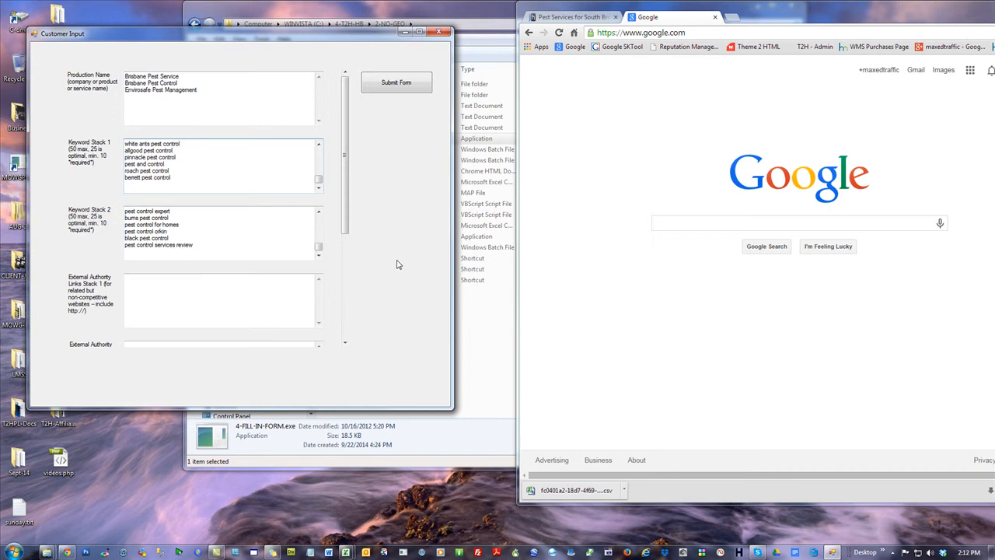
Search Google for safe pest control and bring the full results page into view beside the form
{"action": "left_click", "coordinate": [714, 233]}
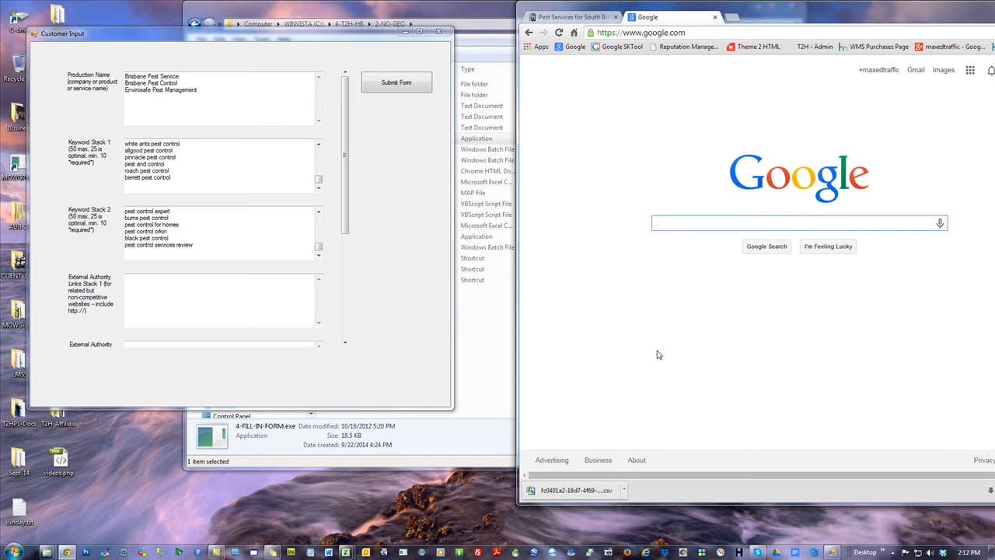
{"action": "type", "text": "pest"}
{"action": "key", "text": "BackSpace"}
{"action": "key", "text": "BackSpace"}
{"action": "key", "text": "BackSpace"}
{"action": "key", "text": "BackSpace"}
{"action": "key", "text": "BackSpace"}
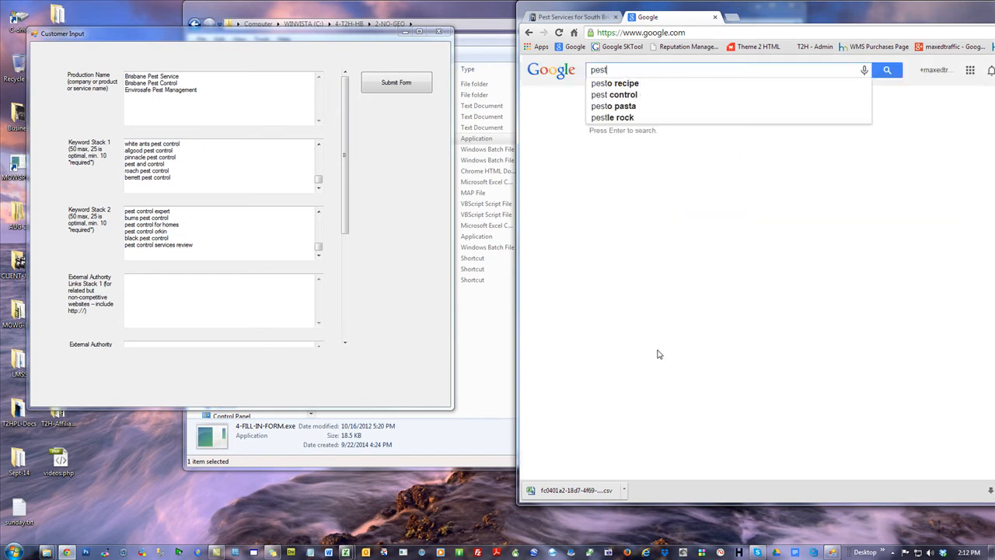
{"action": "type", "text": "safe "}
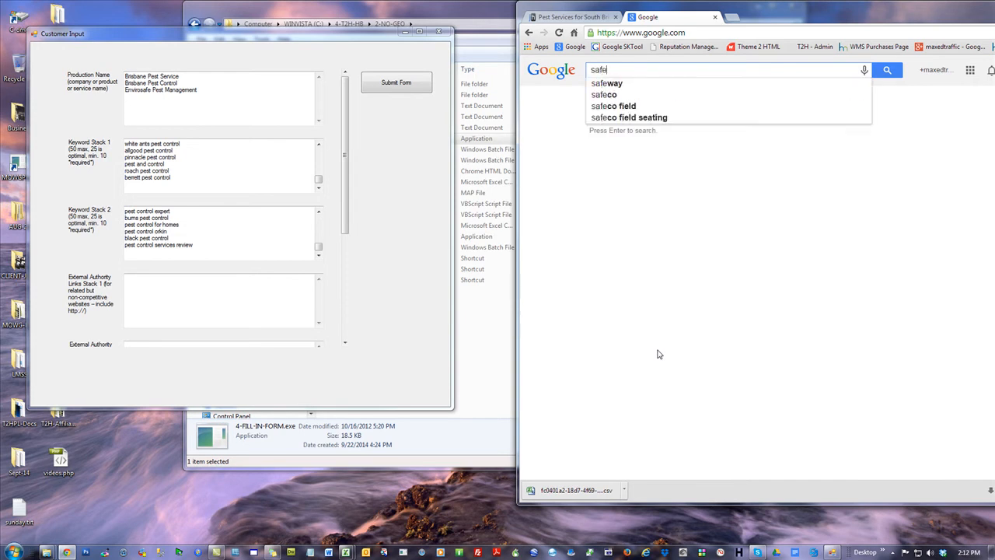
{"action": "type", "text": "pest control"}
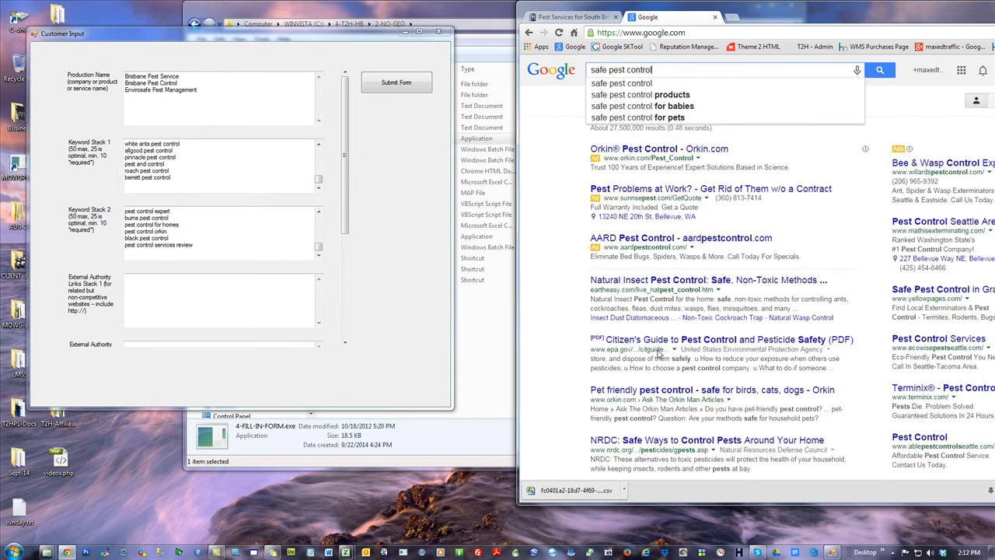
{"action": "key", "text": "Return"}
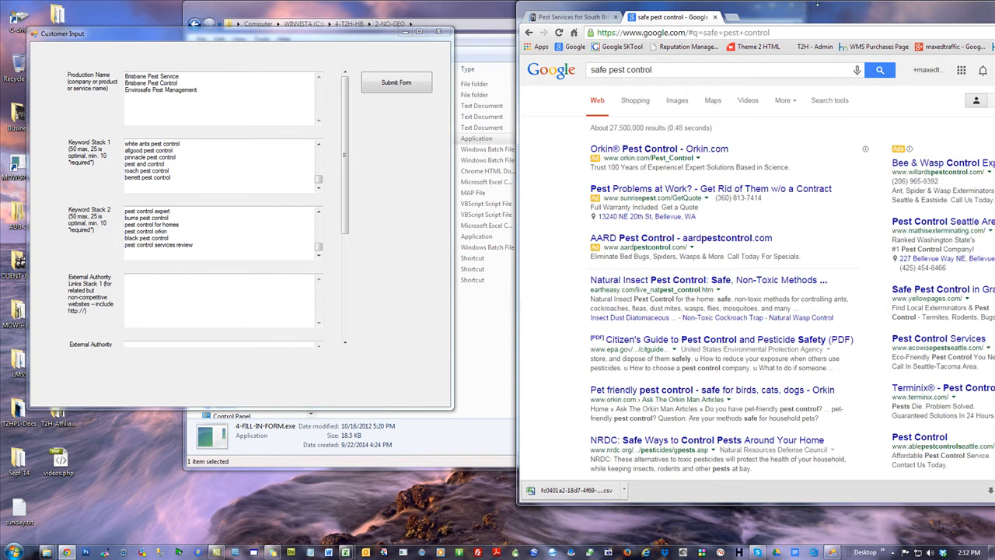
{"action": "left_click_drag", "start_coordinate": [817, 12], "coordinate": [732, 12]}
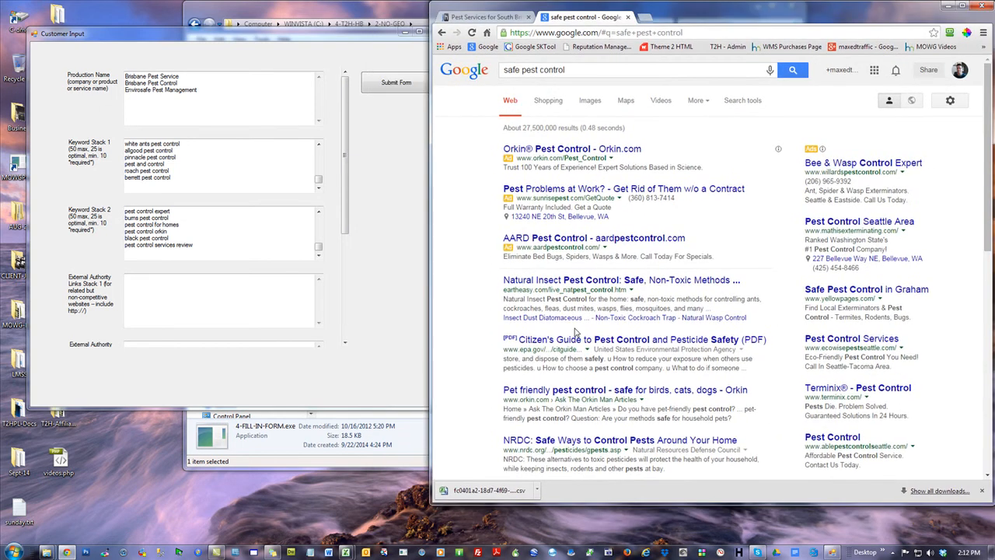
Open the eartheasy, EPA Citizen's Guide, Orkin pet-friendly and NRDC search results, each in its own new tab
{"action": "right_click", "coordinate": [646, 283]}
{"action": "left_click", "coordinate": [681, 287]}
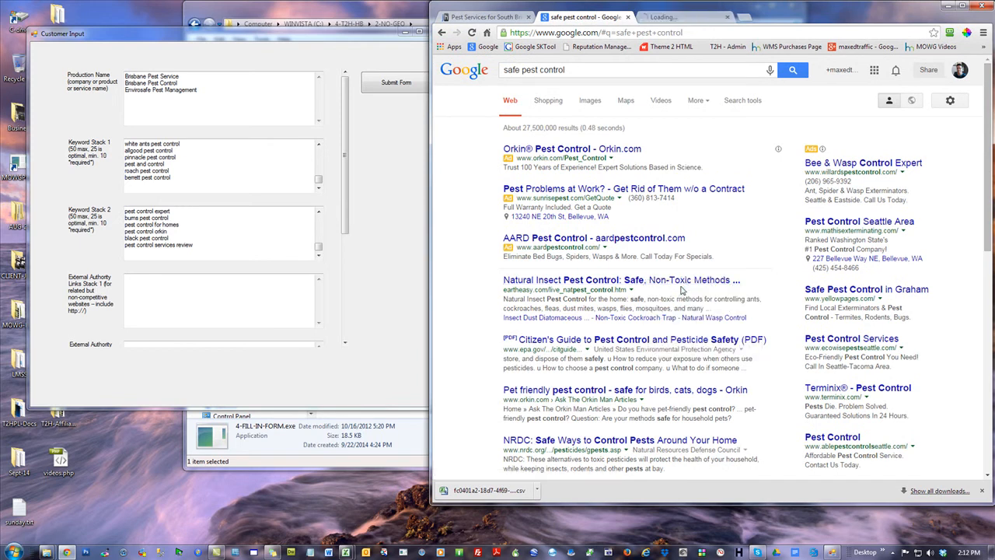
{"action": "right_click", "coordinate": [643, 345]}
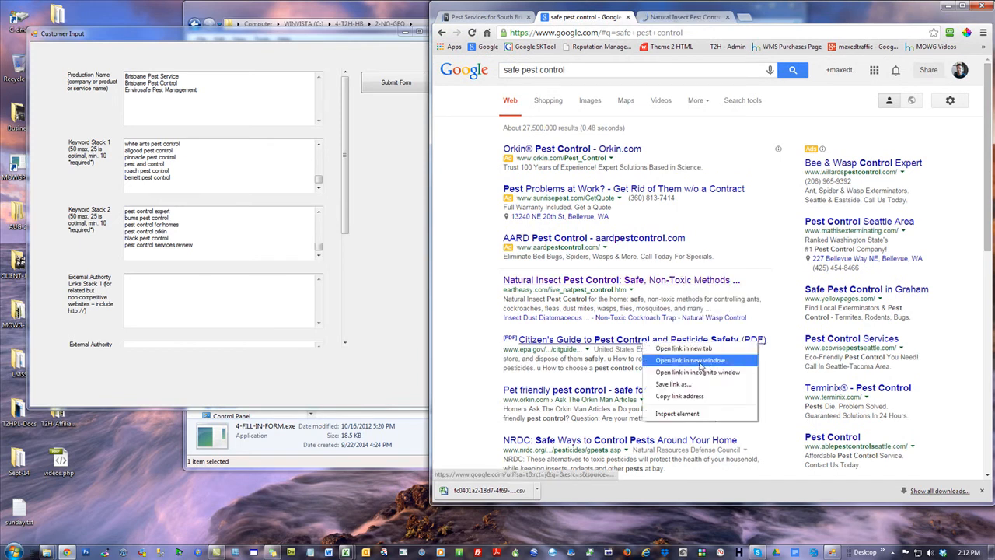
{"action": "left_click", "coordinate": [666, 349]}
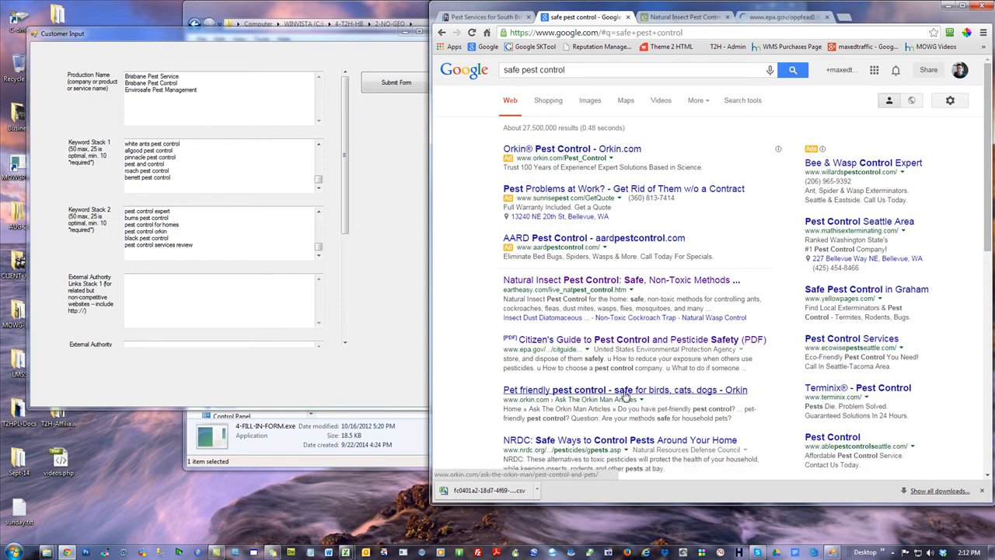
{"action": "right_click", "coordinate": [624, 393]}
{"action": "left_click", "coordinate": [665, 399]}
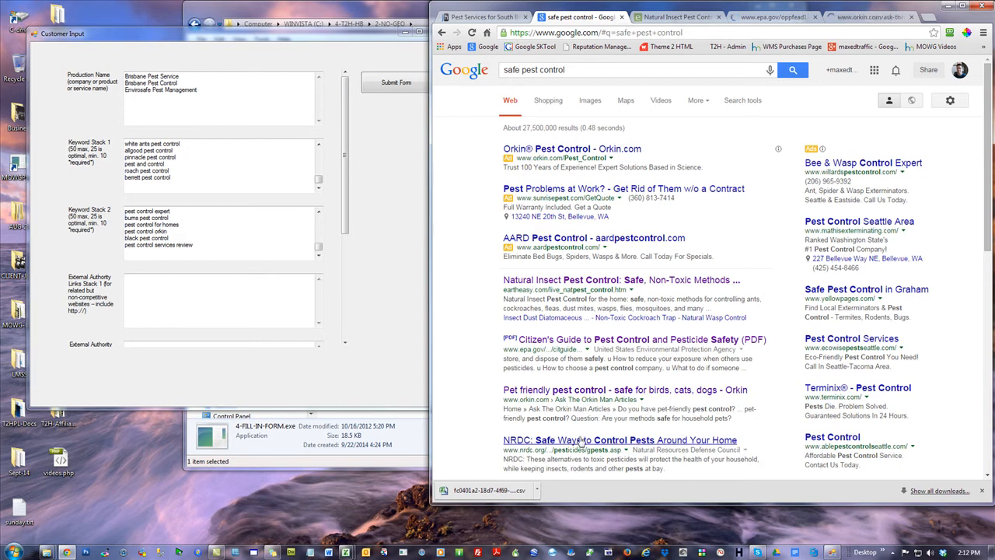
{"action": "right_click", "coordinate": [632, 441]}
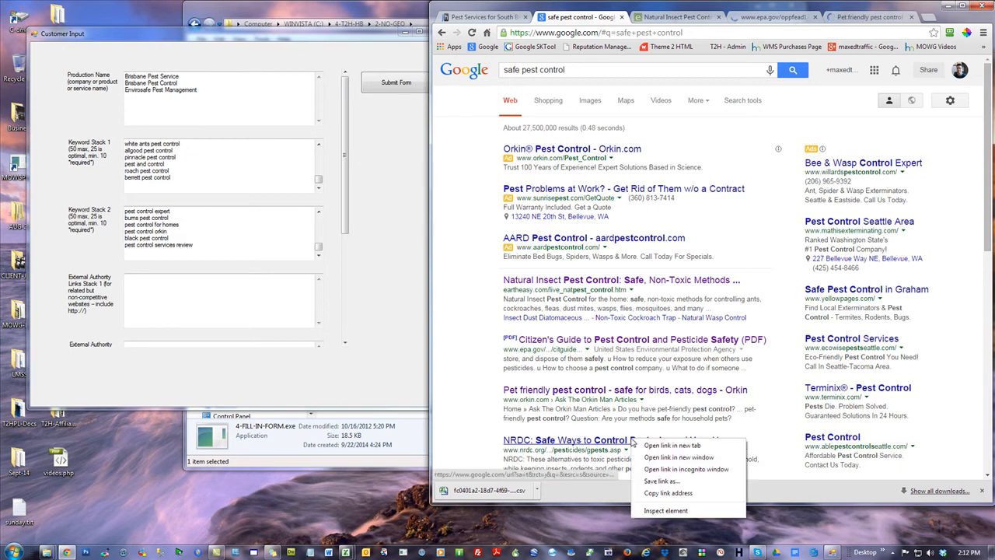
{"action": "left_click", "coordinate": [668, 449]}
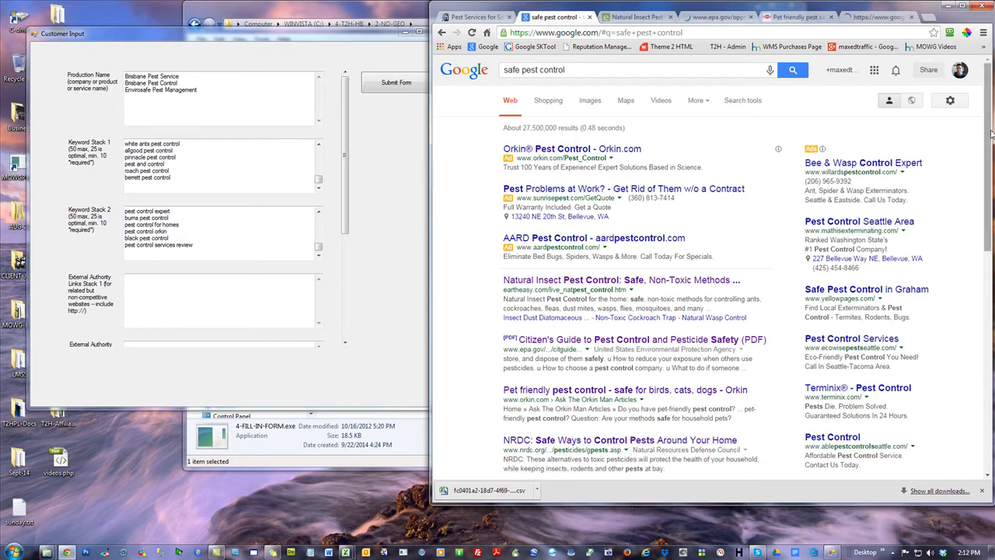
Sign out of the Google account while keeping the safe pest control results page
{"action": "scroll", "coordinate": [988, 139], "scroll_direction": "down", "scroll_amount": 2}
{"action": "scroll", "coordinate": [987, 233], "scroll_direction": "down", "scroll_amount": 2}
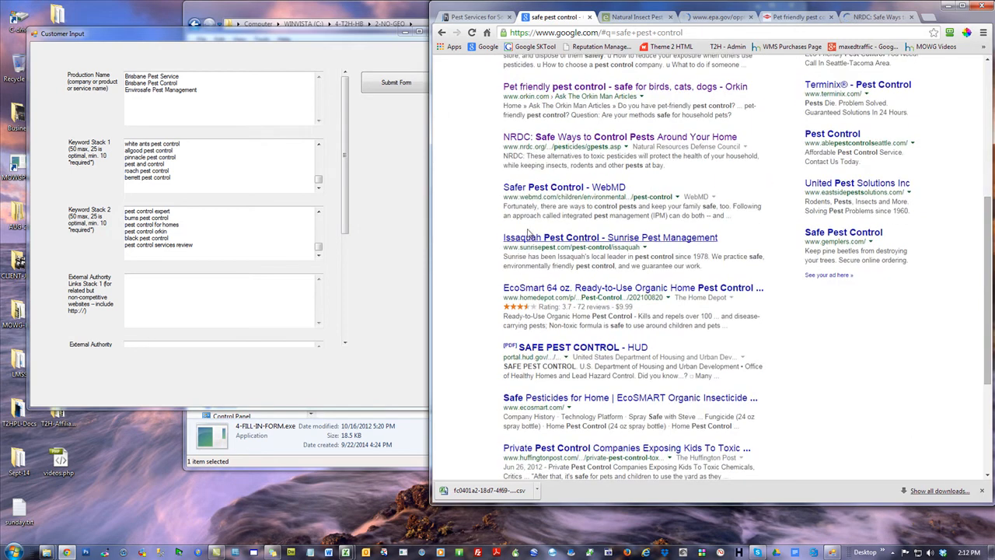
{"action": "scroll", "coordinate": [968, 271], "scroll_direction": "up", "scroll_amount": 4}
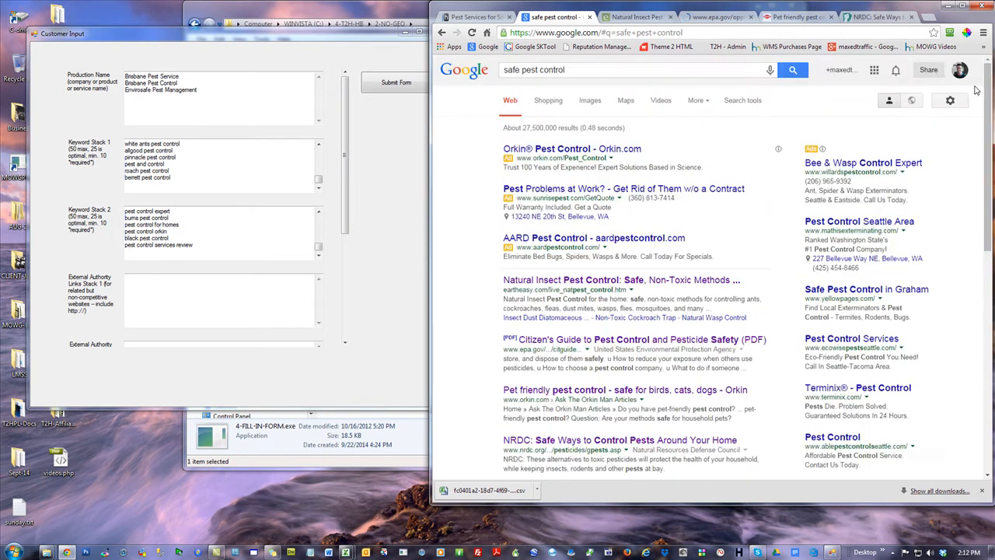
{"action": "left_click", "coordinate": [960, 70]}
{"action": "left_click", "coordinate": [937, 166]}
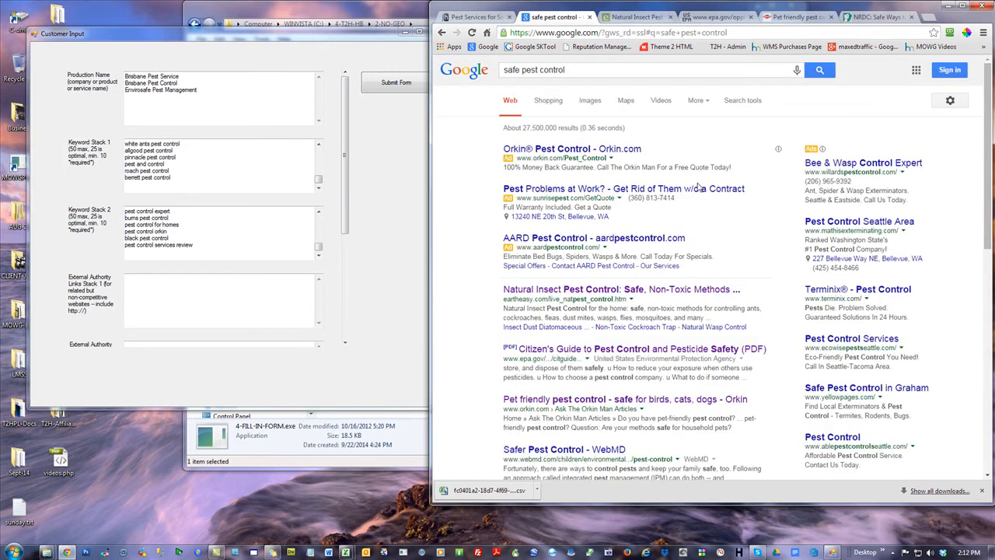
Open the WebMD Safer Pest Control and Home Depot EcoSmart results in new tabs, skipping the Greater Seattle pest control company
{"action": "scroll", "coordinate": [586, 146], "scroll_direction": "down", "scroll_amount": 4}
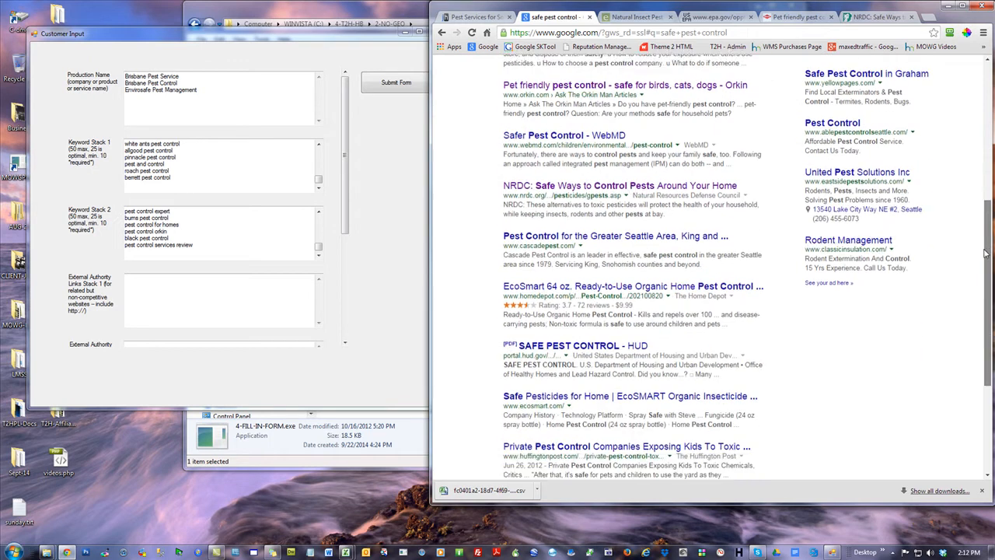
{"action": "right_click", "coordinate": [567, 136]}
{"action": "left_click", "coordinate": [603, 146]}
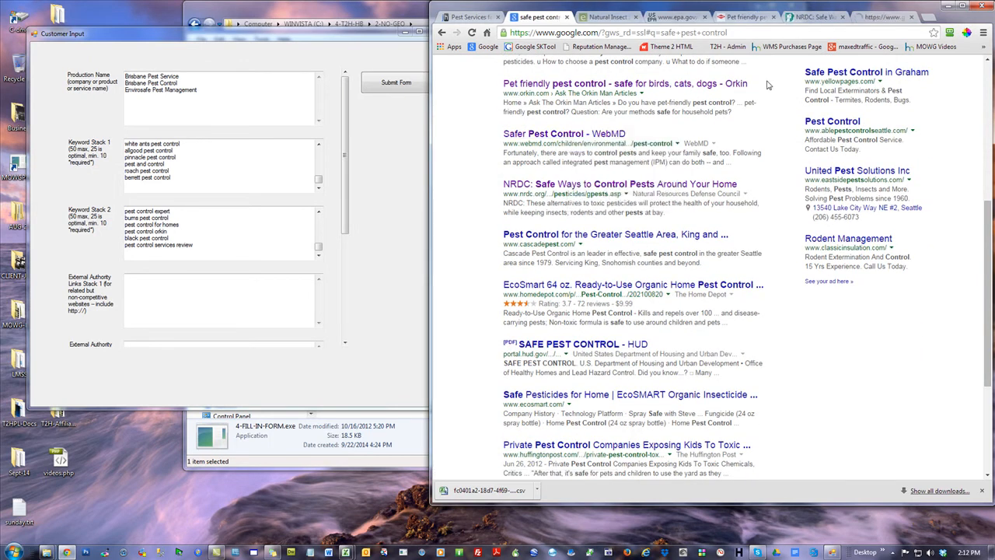
{"action": "right_click", "coordinate": [580, 235]}
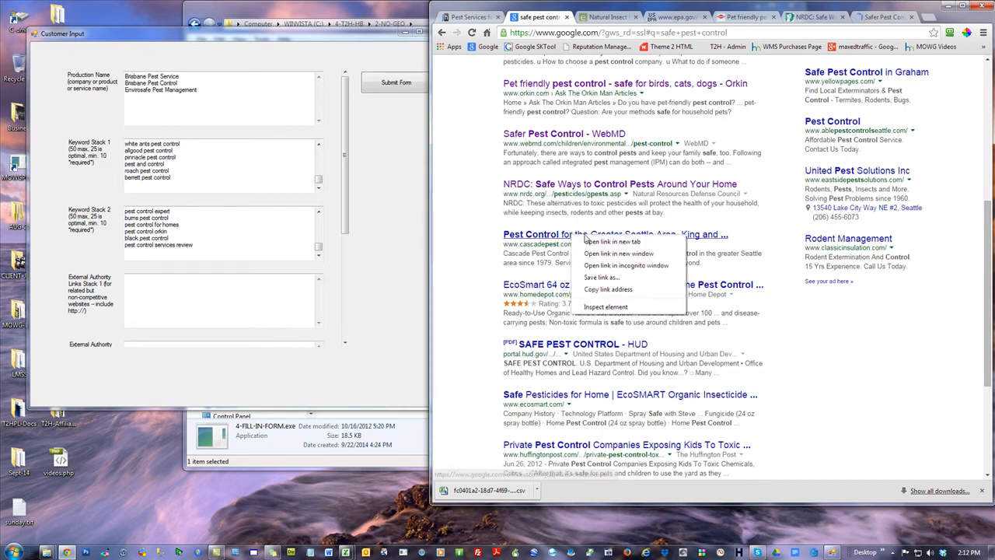
{"action": "left_click", "coordinate": [866, 358]}
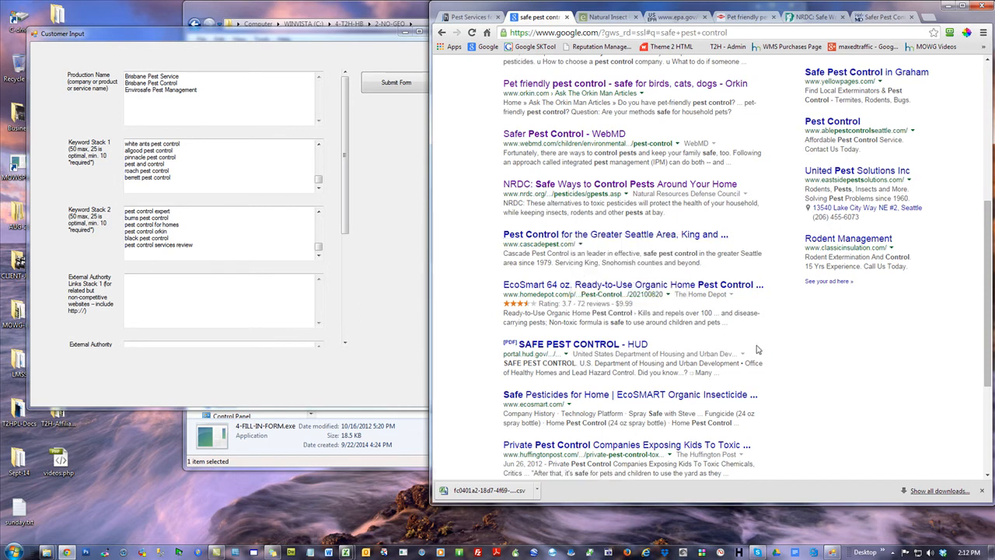
{"action": "right_click", "coordinate": [607, 289]}
{"action": "left_click", "coordinate": [630, 296]}
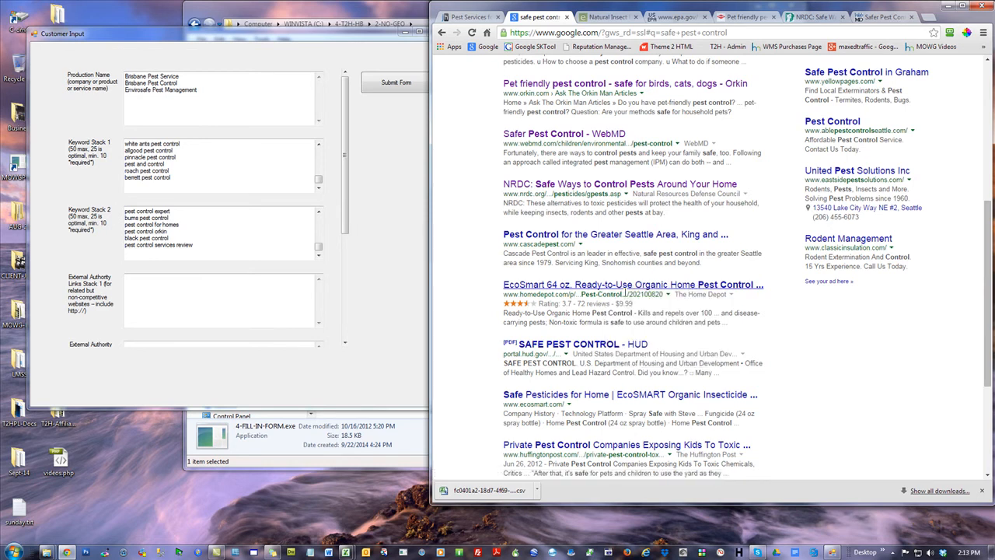
Open the HUD Safe Pest Control PDF, the EcoSMART Safe Pesticides and the Huffington Post results in new tabs
{"action": "right_click", "coordinate": [592, 351]}
{"action": "left_click", "coordinate": [622, 359]}
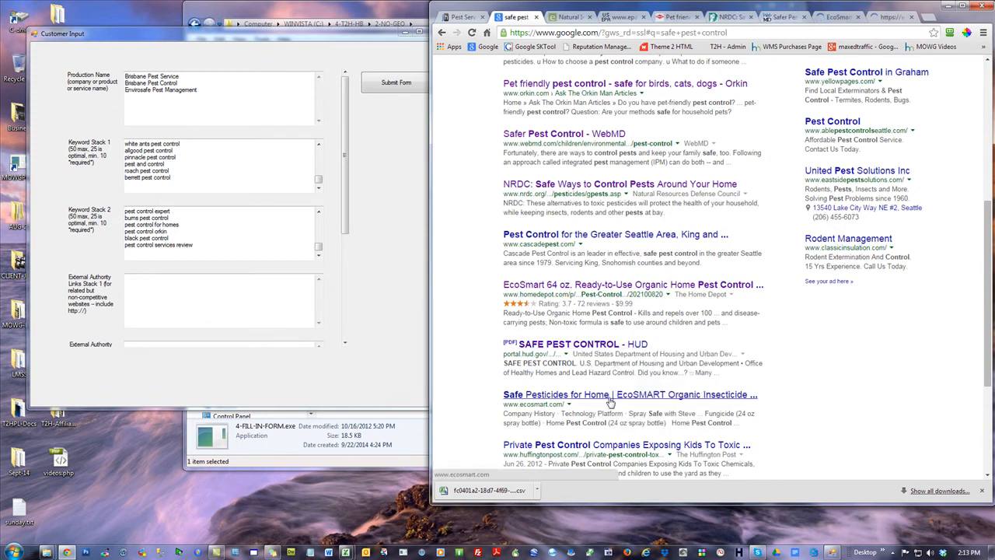
{"action": "right_click", "coordinate": [610, 402]}
{"action": "left_click", "coordinate": [636, 410]}
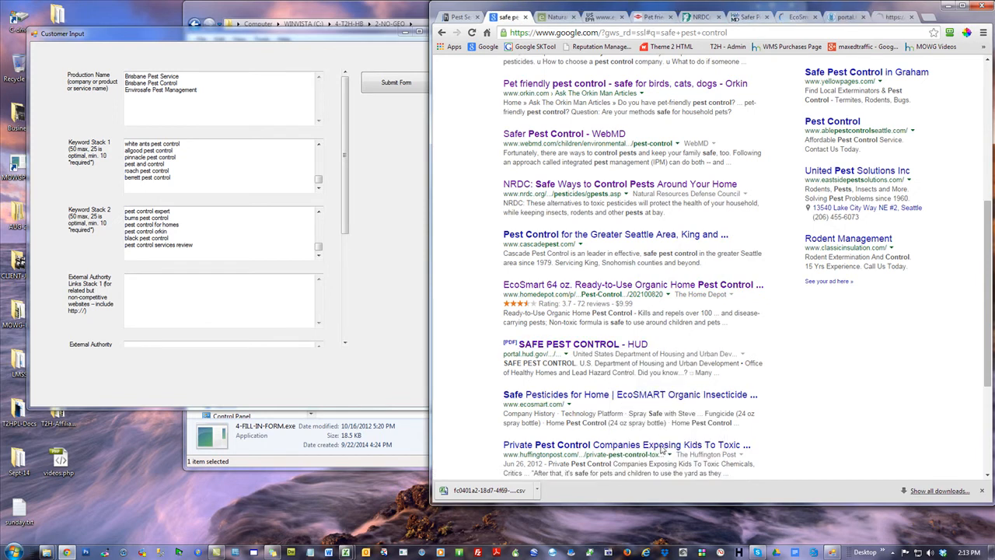
{"action": "right_click", "coordinate": [634, 448]}
{"action": "left_click", "coordinate": [660, 454]}
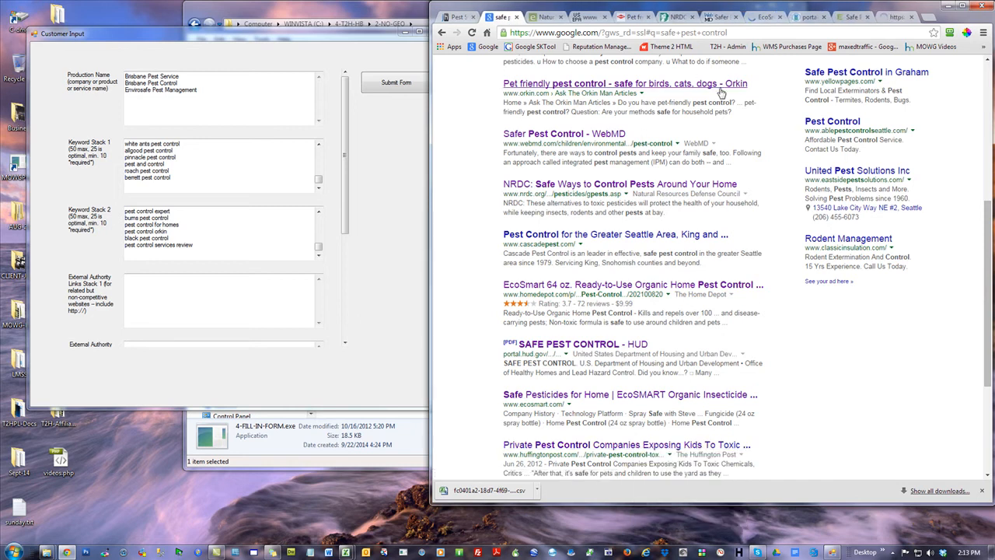
{"action": "left_click", "coordinate": [549, 14]}
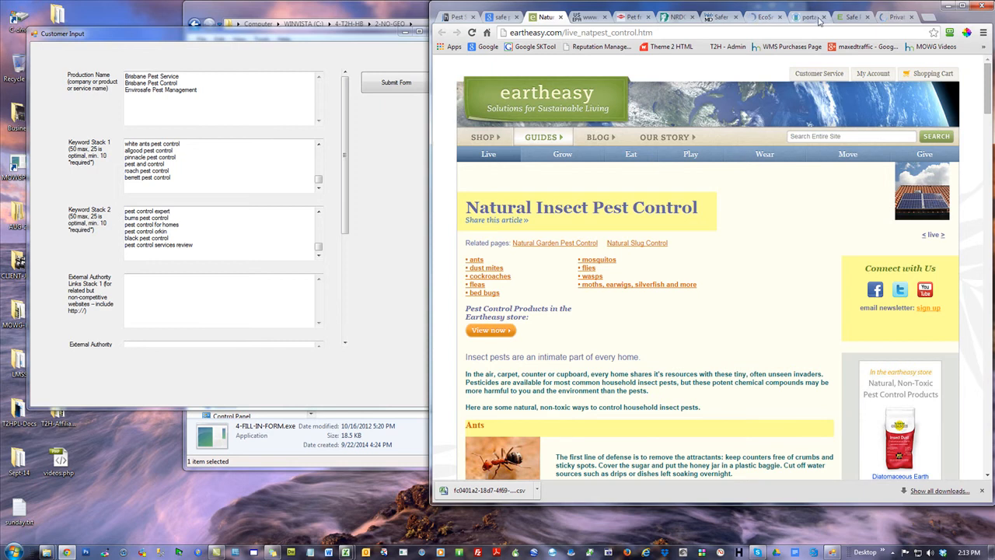
{"action": "left_click", "coordinate": [769, 19]}
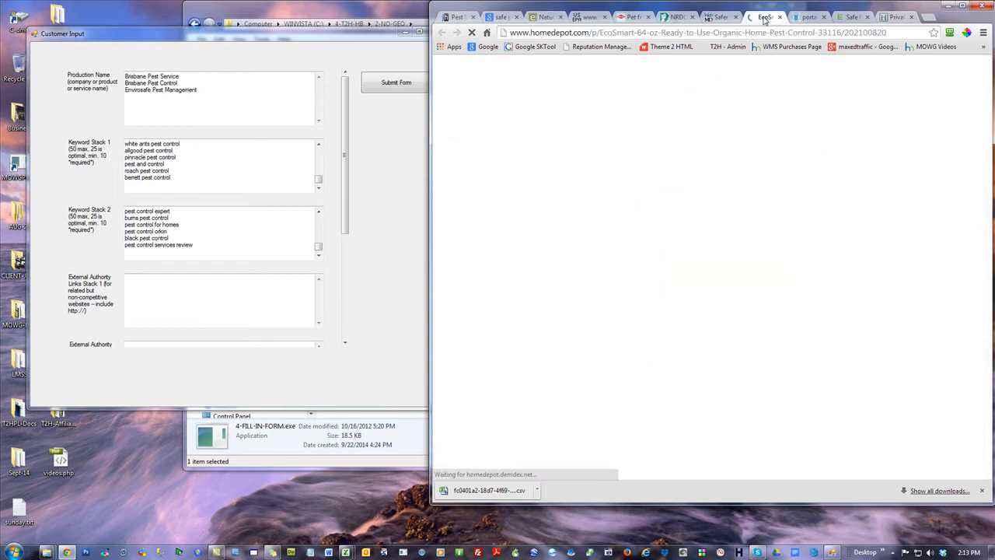
{"action": "left_click", "coordinate": [496, 17]}
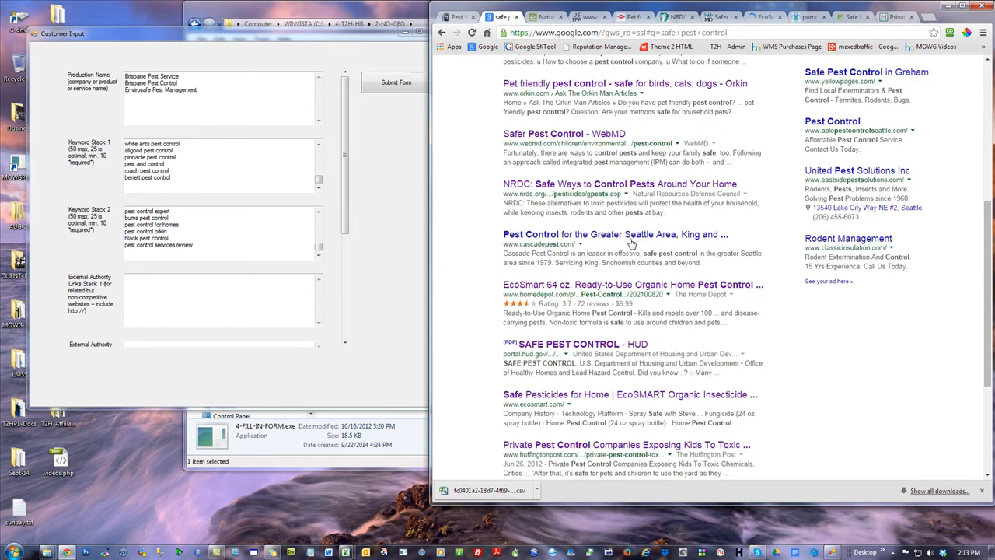
{"action": "left_click", "coordinate": [208, 310]}
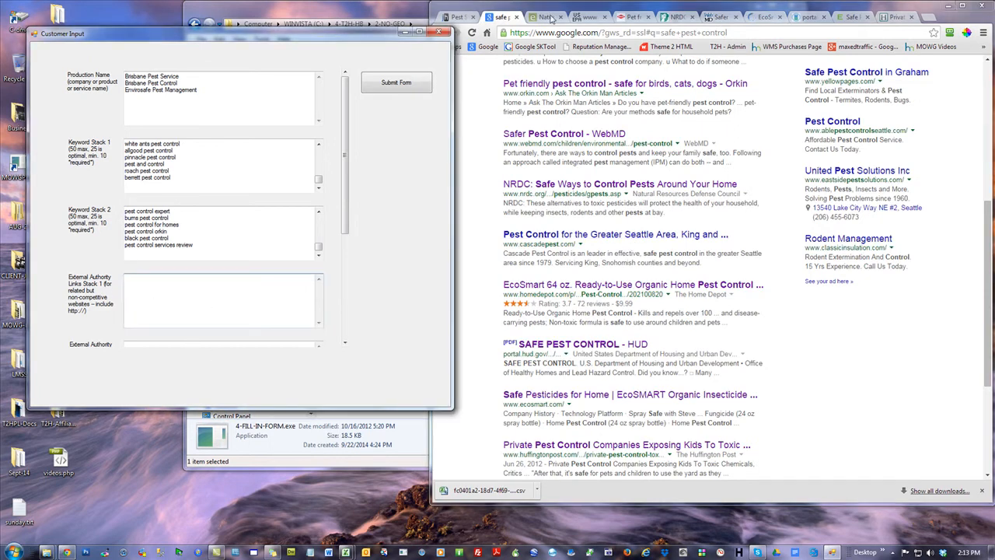
{"action": "scroll", "coordinate": [339, 139], "scroll_direction": "down", "scroll_amount": 5}
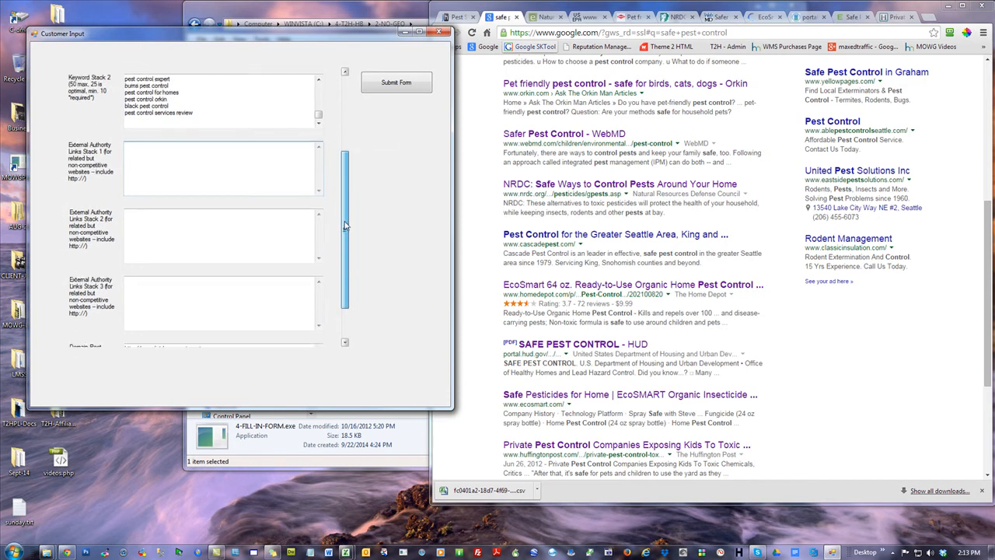
{"action": "left_click", "coordinate": [542, 18]}
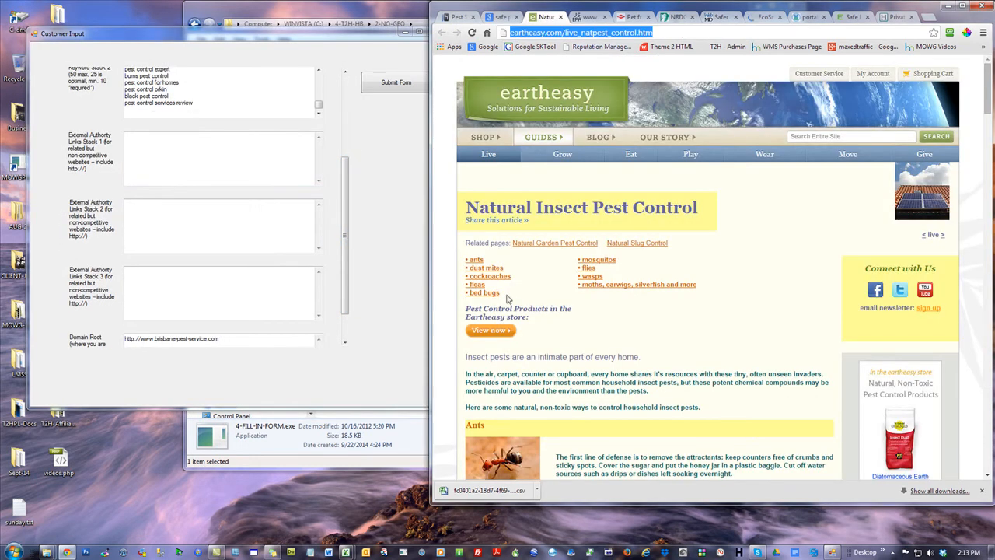
{"action": "left_click", "coordinate": [197, 149]}
{"action": "type", "text": "http://eartheasy.com/live_natpest_control.htm"}
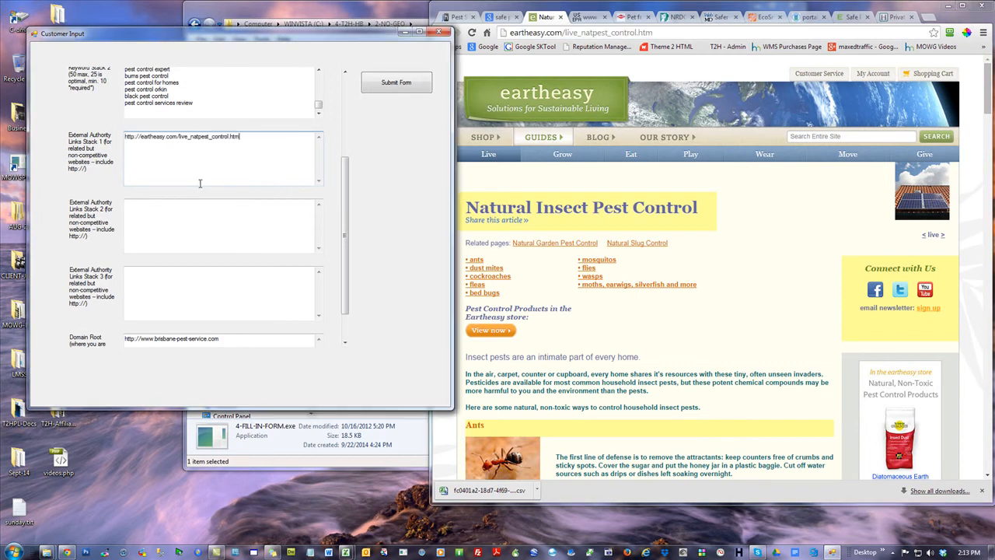
Add the EPA citguide.pdf address and the Orkin pest-control-and-pets address, without its trailing slash, on separate lines of External Authority Links Stack 1
{"action": "left_click", "coordinate": [588, 17]}
{"action": "left_click", "coordinate": [599, 33]}
{"action": "key", "text": "ctrl+c"}
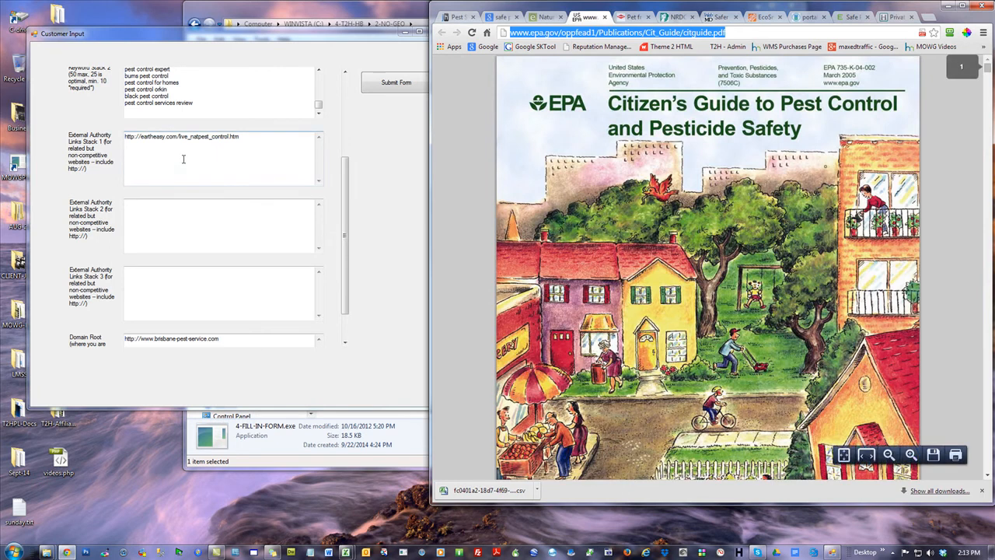
{"action": "left_click", "coordinate": [182, 165]}
{"action": "key", "text": "ctrl+v"}
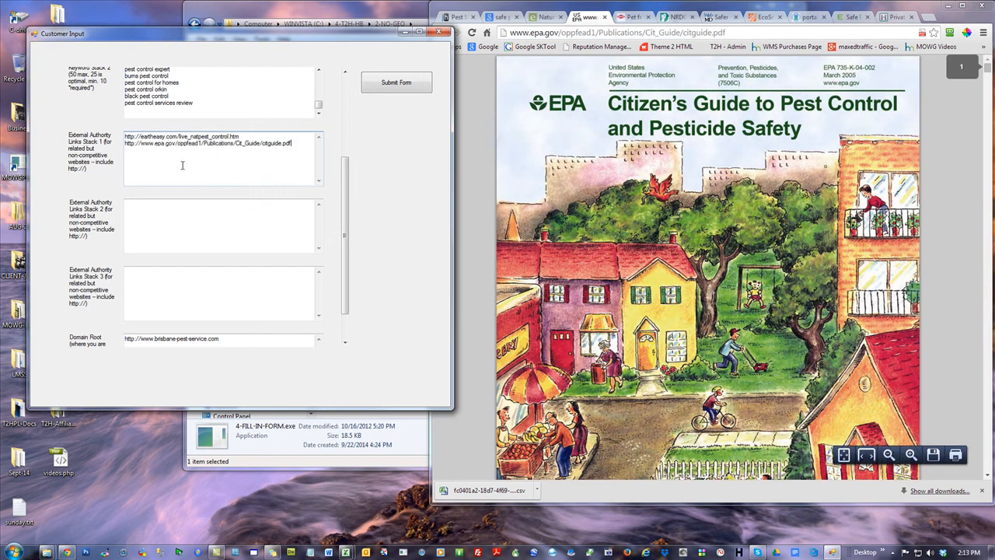
{"action": "left_click", "coordinate": [630, 21]}
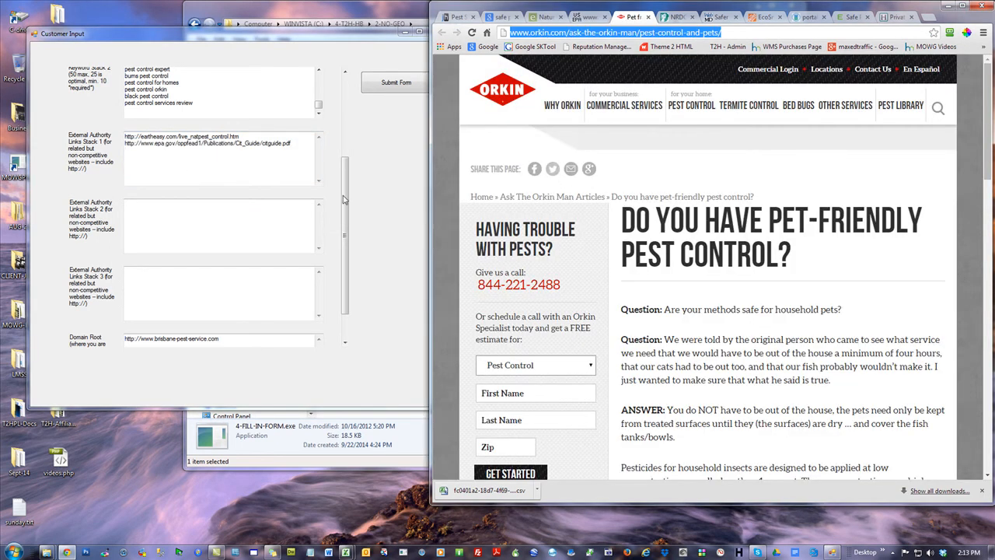
{"action": "left_click", "coordinate": [276, 199]}
{"action": "key", "text": "Return"}
{"action": "type", "text": "http://www.orkin.com/ask-the-orkin-man/pest-control-and-pets/"}
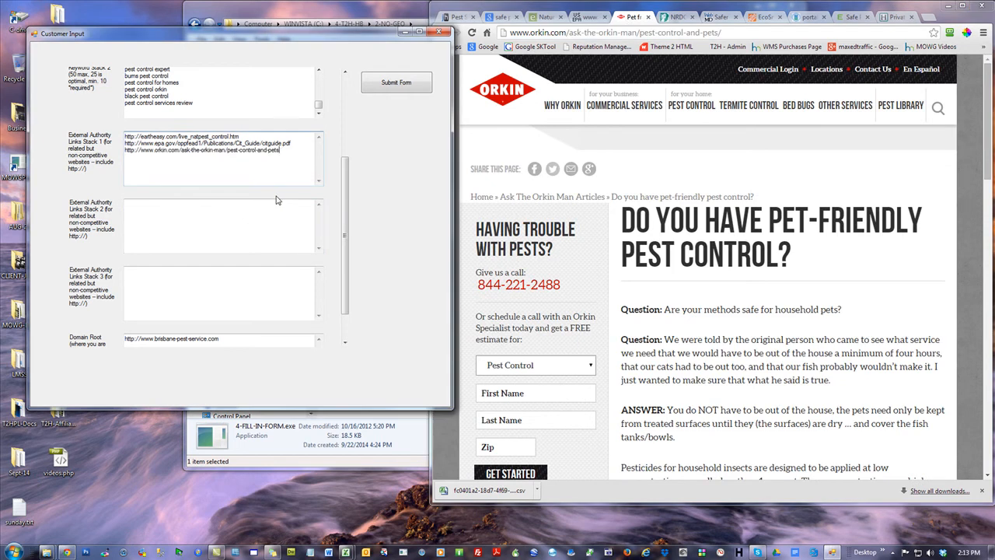
Copy the NRDC gpests.asp address and the WebMD pest-control address onto separate lines of External Authority Links Stack 2
{"action": "left_click", "coordinate": [225, 216]}
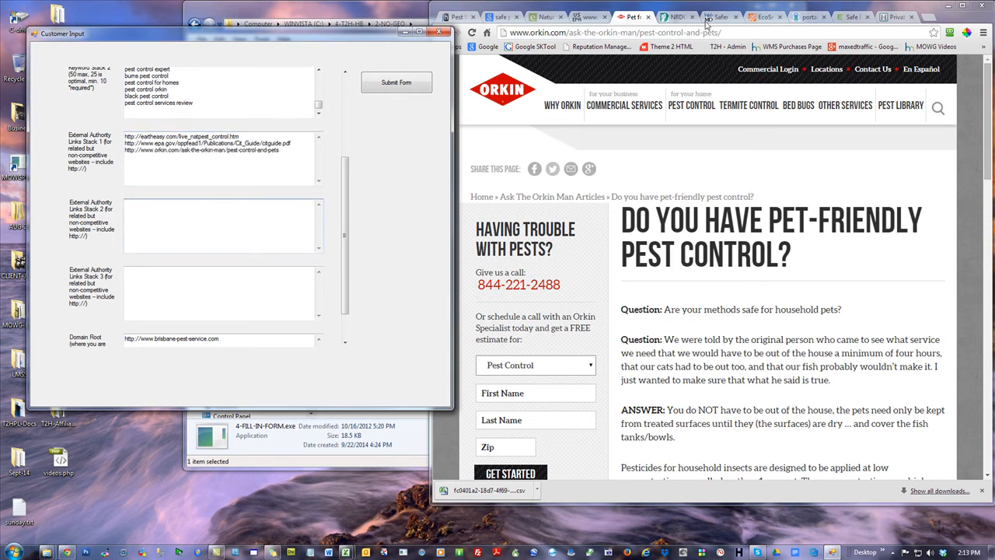
{"action": "left_click", "coordinate": [688, 18]}
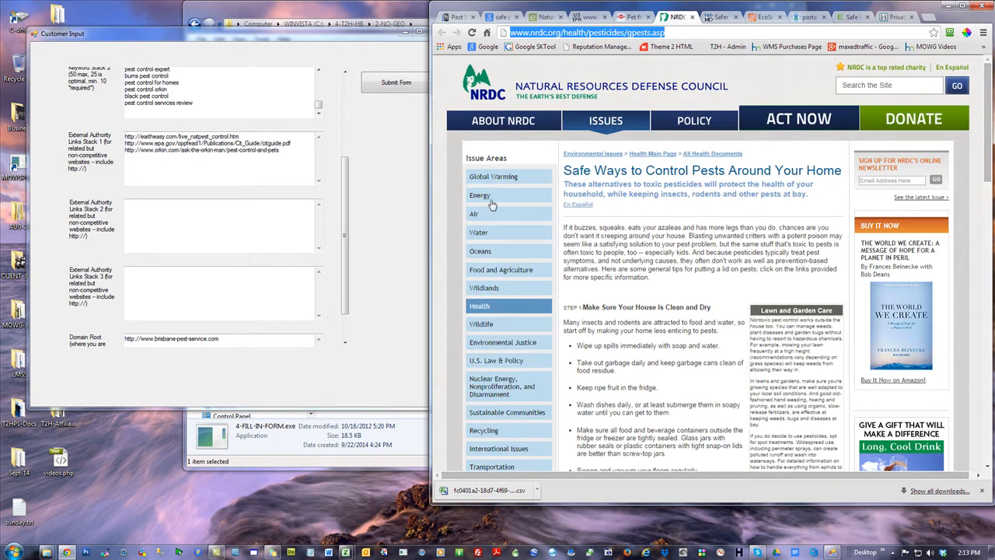
{"action": "left_click", "coordinate": [162, 218]}
{"action": "type", "text": "http://www.nrdc.org/health/pesticides/gpests.asp"}
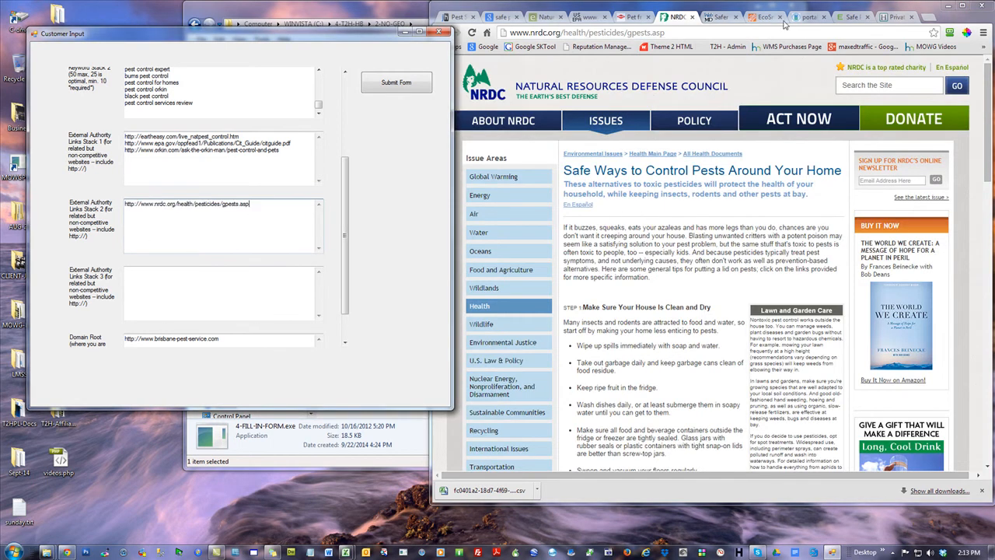
{"action": "left_click", "coordinate": [719, 17]}
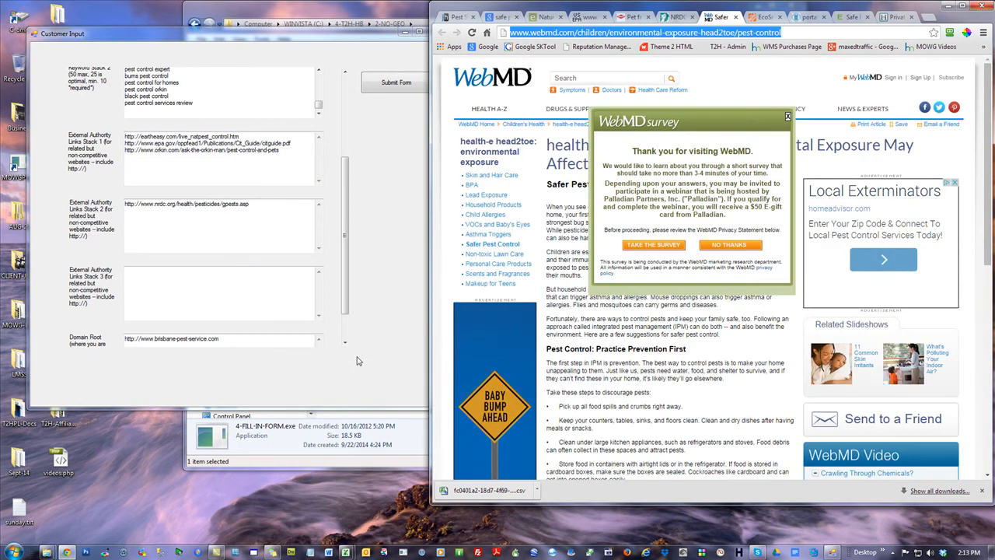
{"action": "left_click", "coordinate": [267, 237]}
{"action": "key", "text": "Return"}
{"action": "type", "text": "http://www.webmd.com/children/environmental-exposure-head2toe/pest-control"}
Add the Home Depot EcoSmart 64 oz product page address as the third line of External Authority Links Stack 2
{"action": "left_click", "coordinate": [771, 22]}
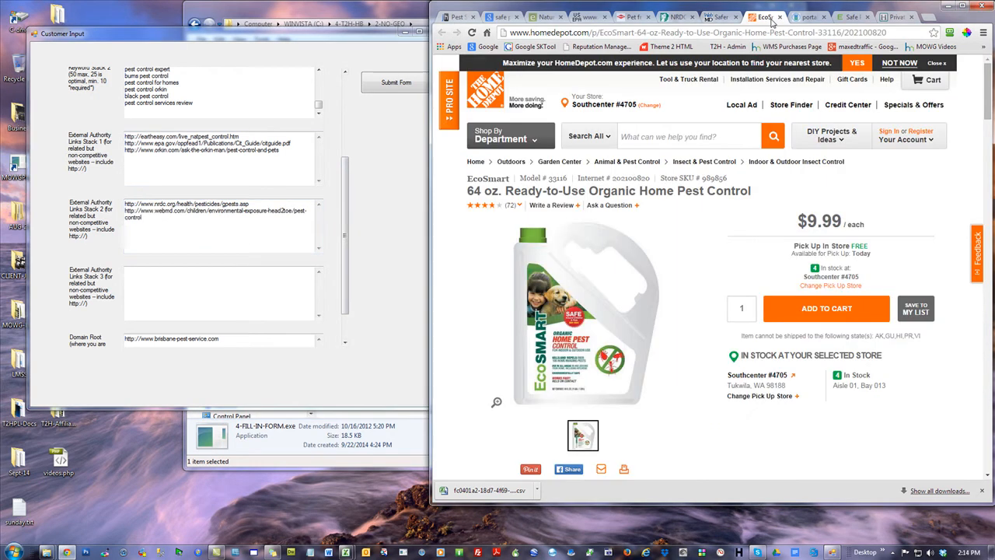
{"action": "left_click", "coordinate": [572, 32]}
{"action": "key", "text": "ctrl+c"}
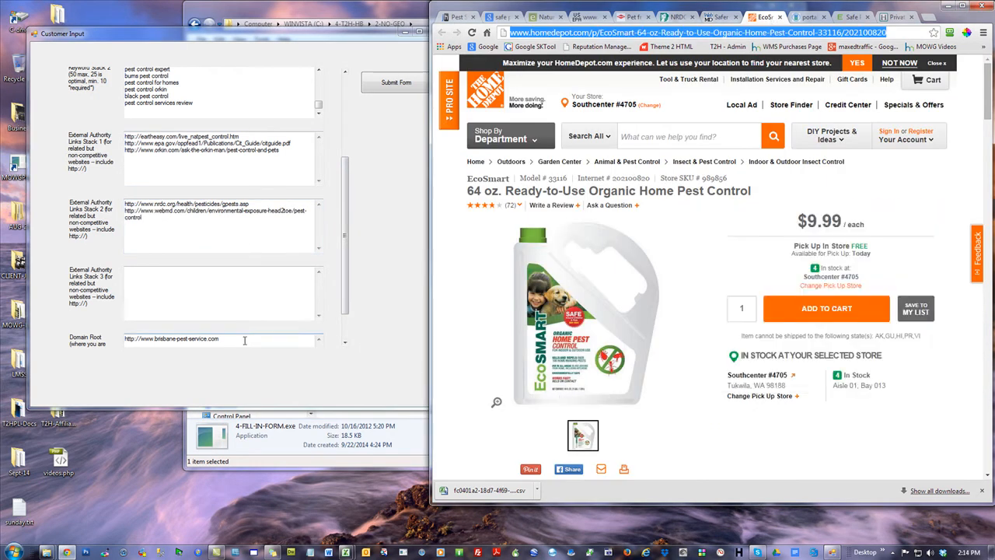
{"action": "left_click", "coordinate": [218, 232]}
{"action": "key", "text": "Return"}
{"action": "key", "text": "ctrl+v"}
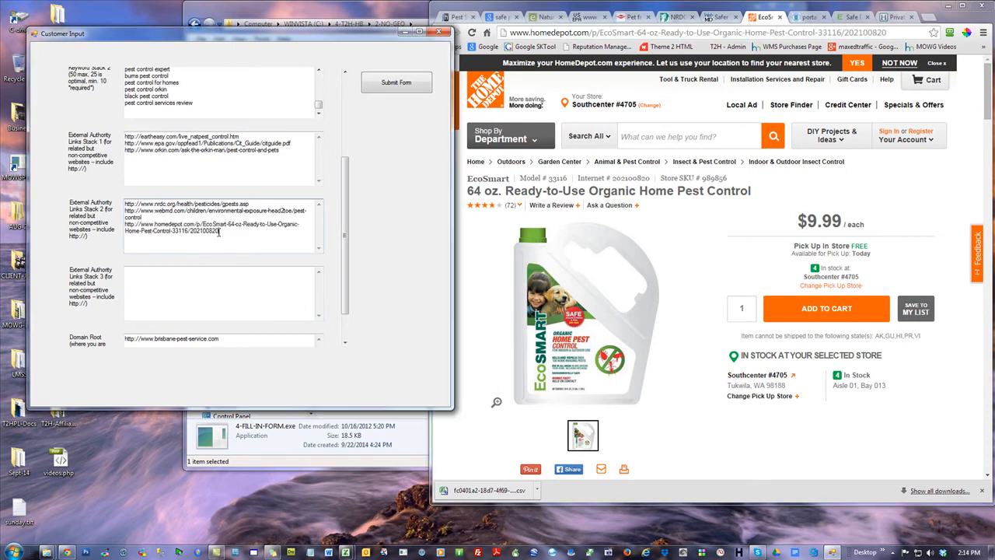
{"action": "left_click", "coordinate": [231, 291]}
{"action": "left_click", "coordinate": [806, 19]}
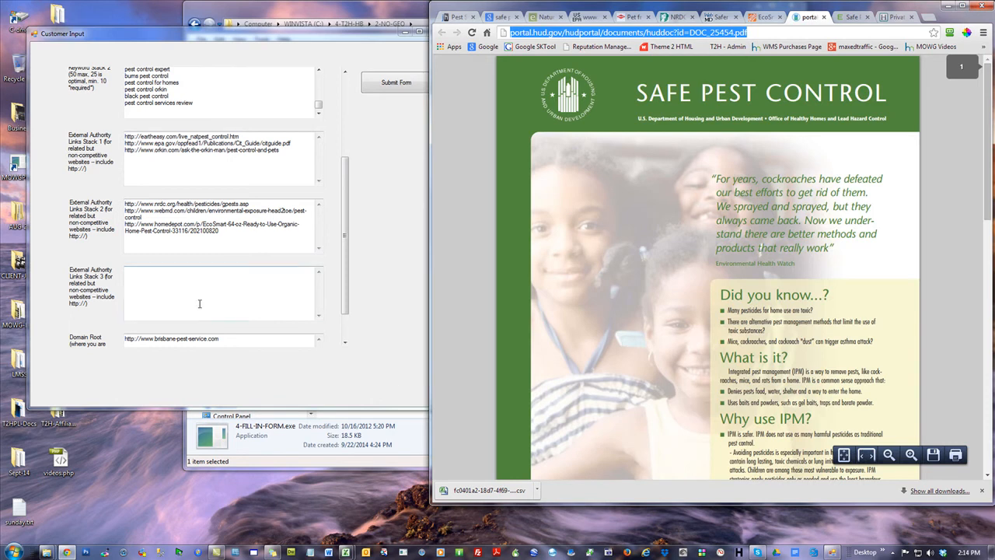
{"action": "left_click", "coordinate": [175, 376]}
{"action": "type", "text": "http://portal.hud.gov/hudportal/documents/huddoc?id=DOC_25454.pdf"}
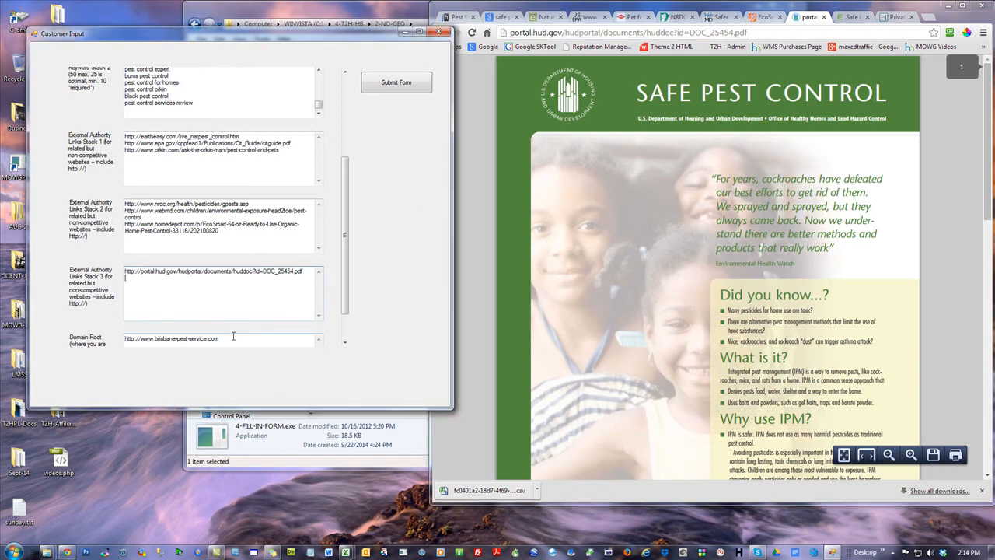
{"action": "left_click", "coordinate": [855, 19]}
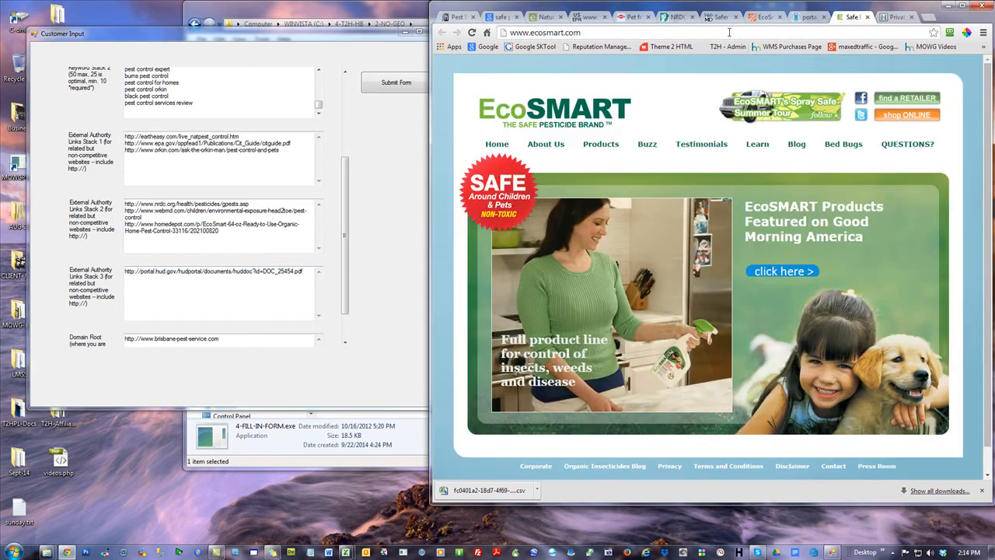
{"action": "key", "text": "ctrl+c"}
{"action": "left_click", "coordinate": [274, 296]}
{"action": "key", "text": "Return"}
{"action": "key", "text": "ctrl+v"}
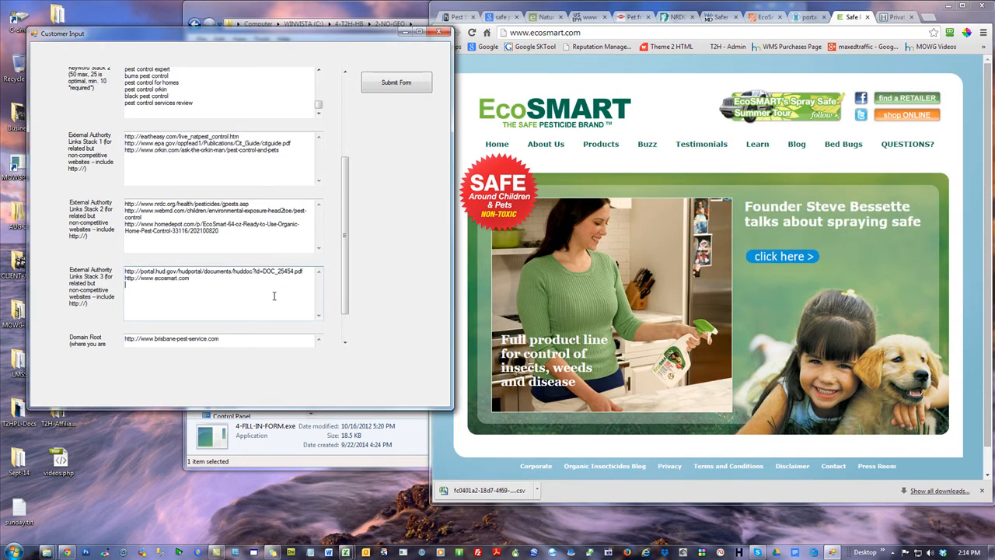
Add the Huffington Post article address ending in private-pest-control-toxic-chemicals_n_1623966.html as the third line of External Authority Links Stack 3
{"action": "left_click", "coordinate": [898, 18]}
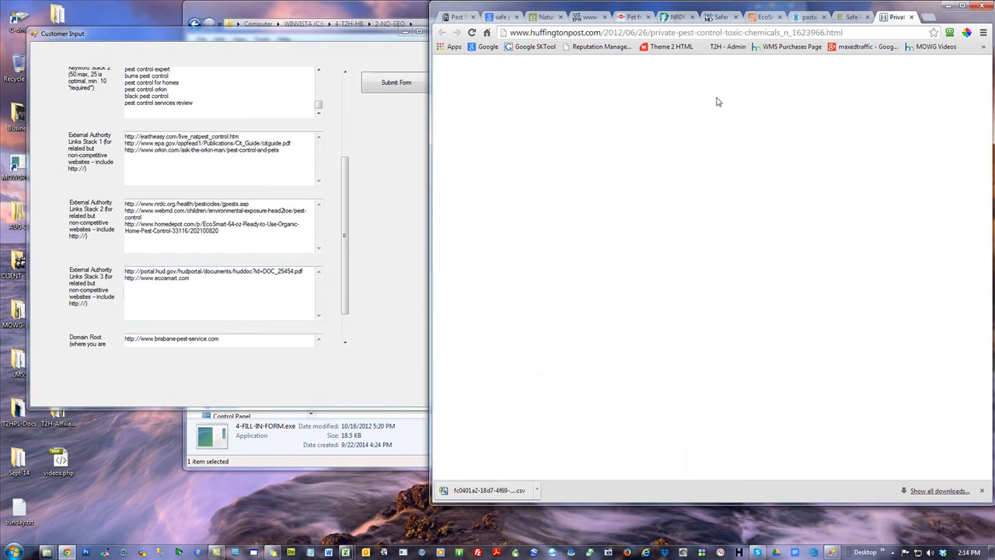
{"action": "key", "text": "ctrl+c"}
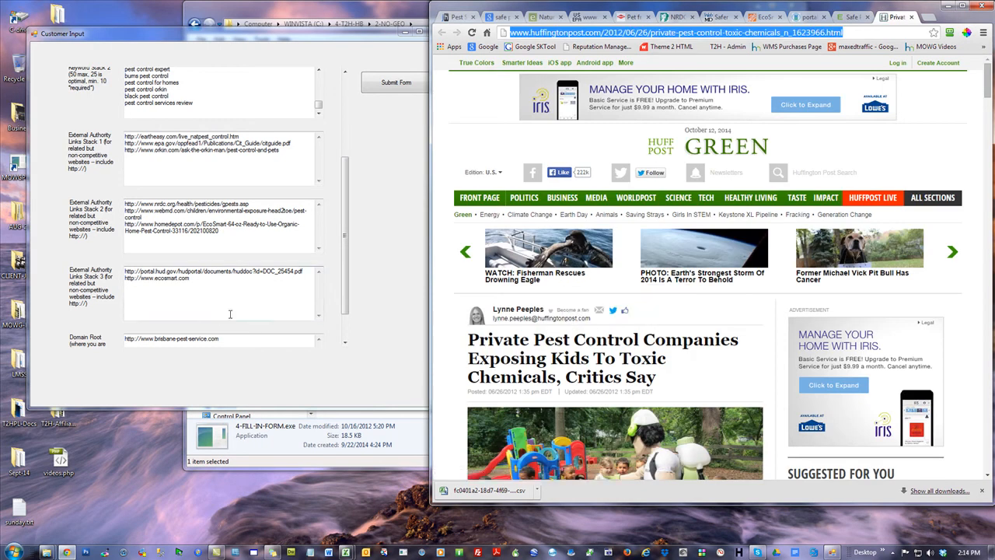
{"action": "left_click", "coordinate": [233, 304]}
{"action": "key", "text": "Return"}
{"action": "key", "text": "ctrl+v"}
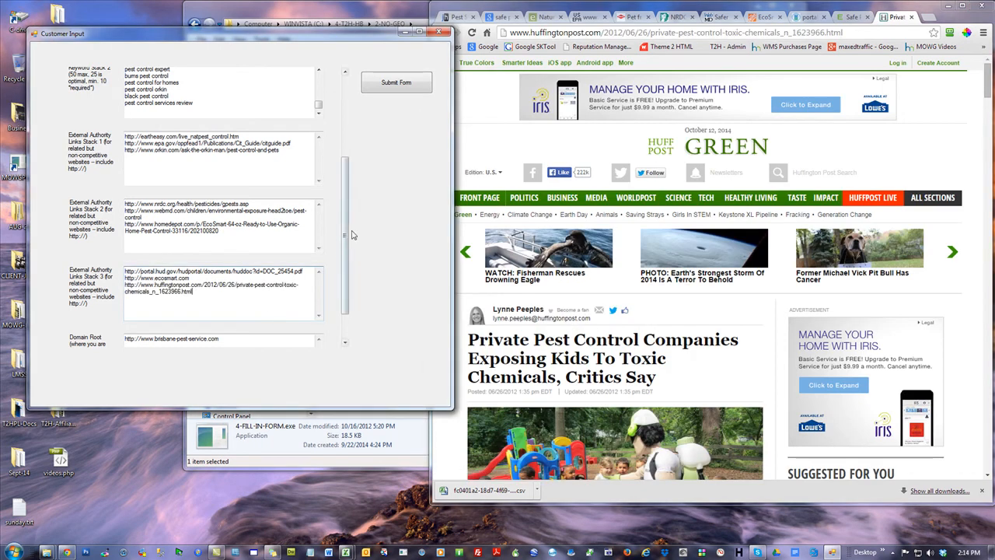
Try to submit the completed customer input form and close the browser window
{"action": "scroll", "coordinate": [351, 234], "scroll_direction": "down", "scroll_amount": 3}
{"action": "left_click_drag", "start_coordinate": [344, 275], "coordinate": [355, 155]}
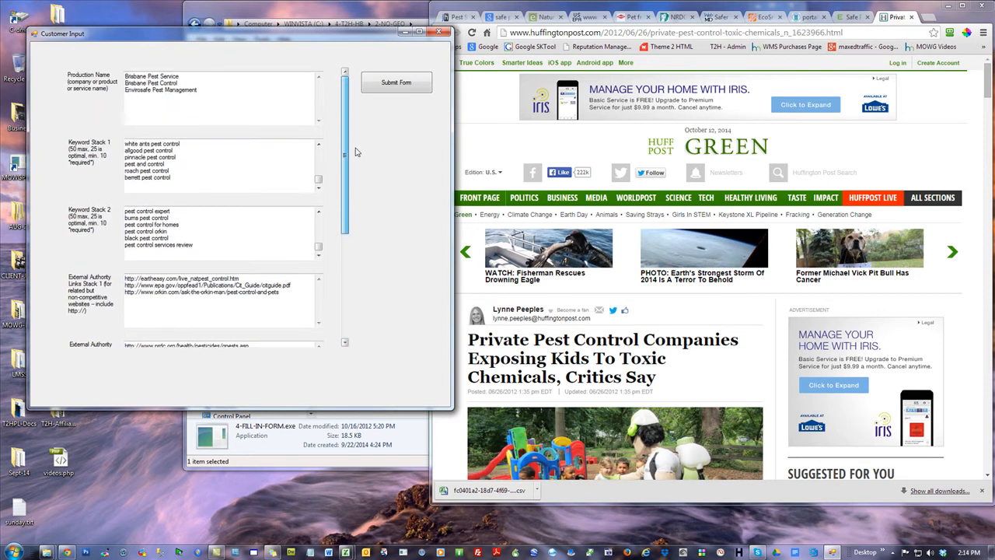
{"action": "left_click", "coordinate": [385, 83]}
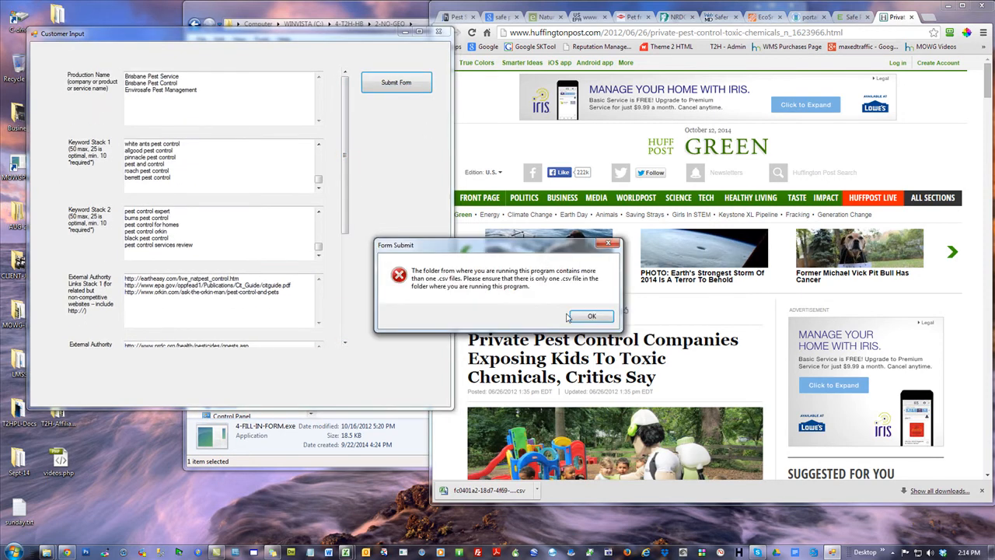
{"action": "left_click", "coordinate": [985, 10]}
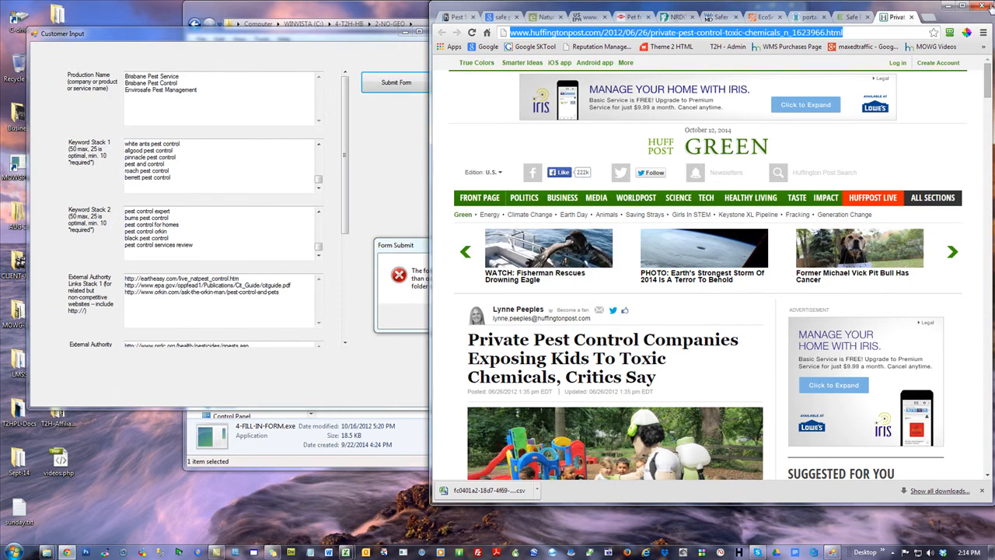
{"action": "left_click", "coordinate": [984, 6]}
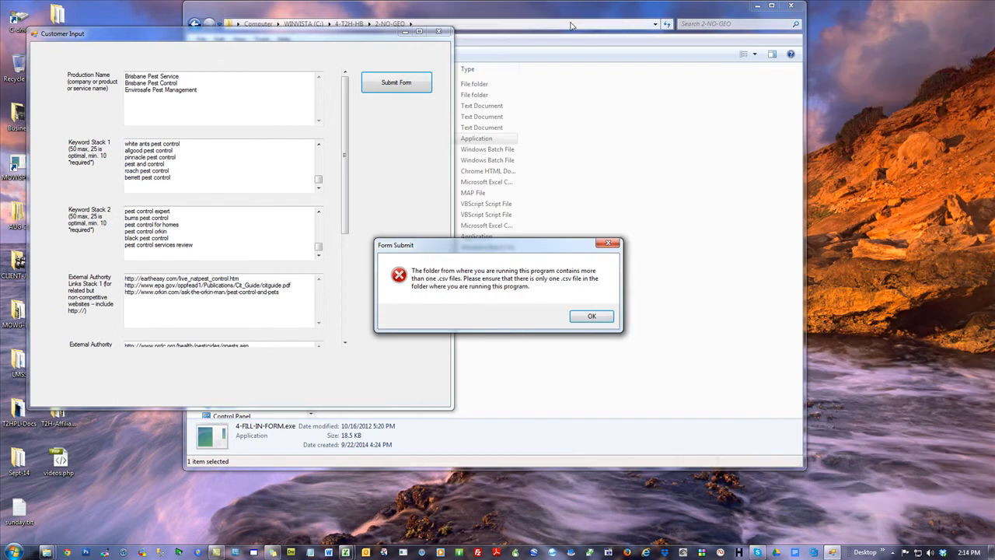
Move BPC-keywords.csv from the 2-NO-GEO folder into its KEYWORDS subfolder, retrying the move while the file is in use
{"action": "left_click", "coordinate": [571, 47]}
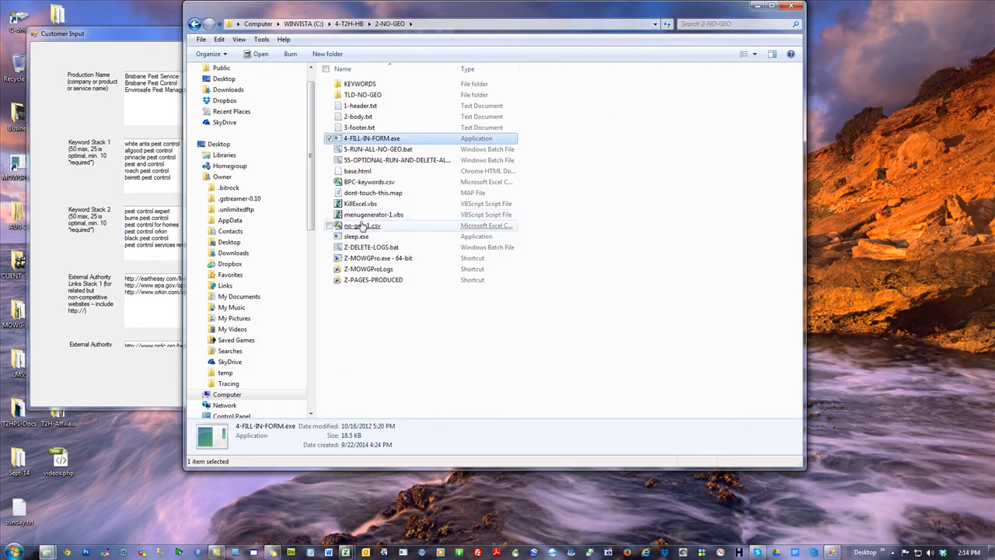
{"action": "left_click", "coordinate": [392, 373]}
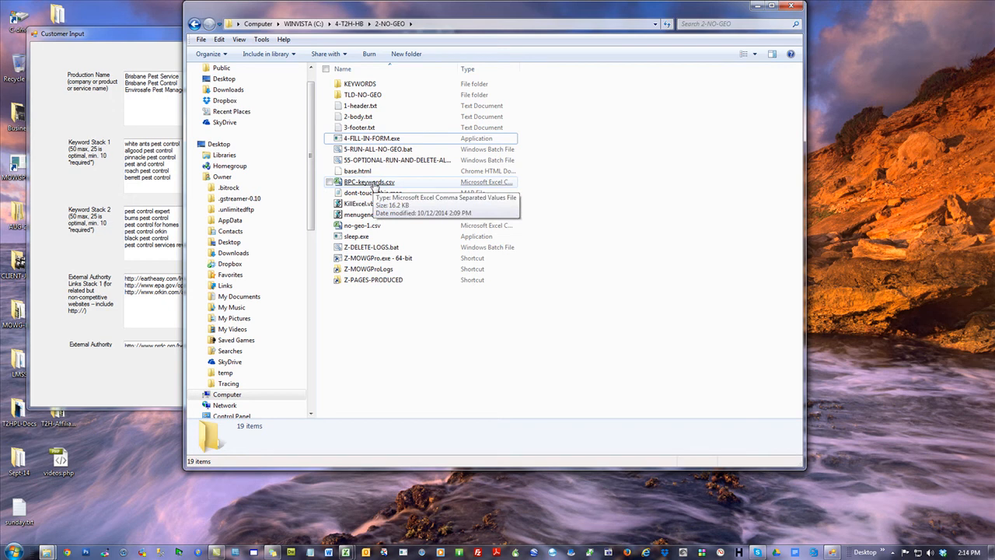
{"action": "left_click_drag", "start_coordinate": [374, 185], "coordinate": [365, 83]}
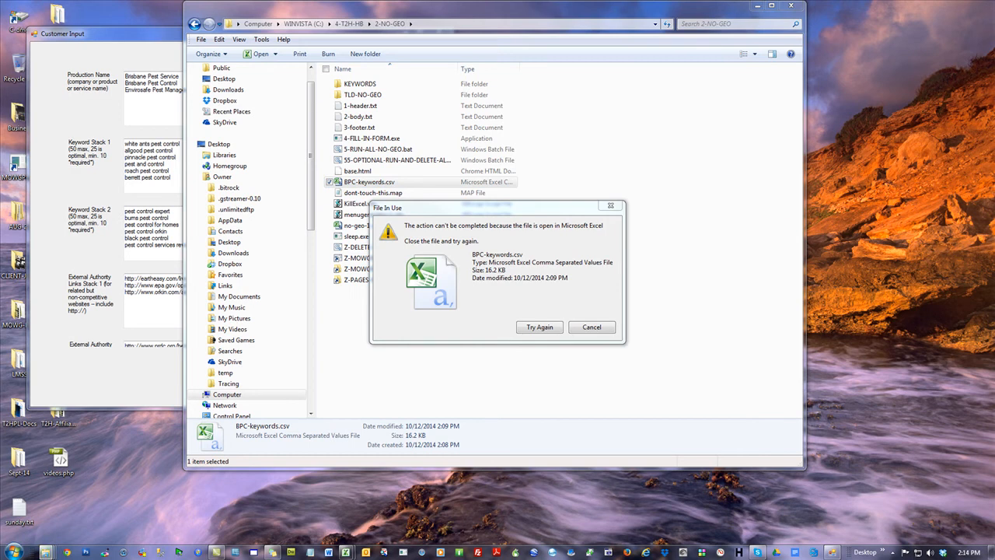
{"action": "left_click", "coordinate": [539, 327]}
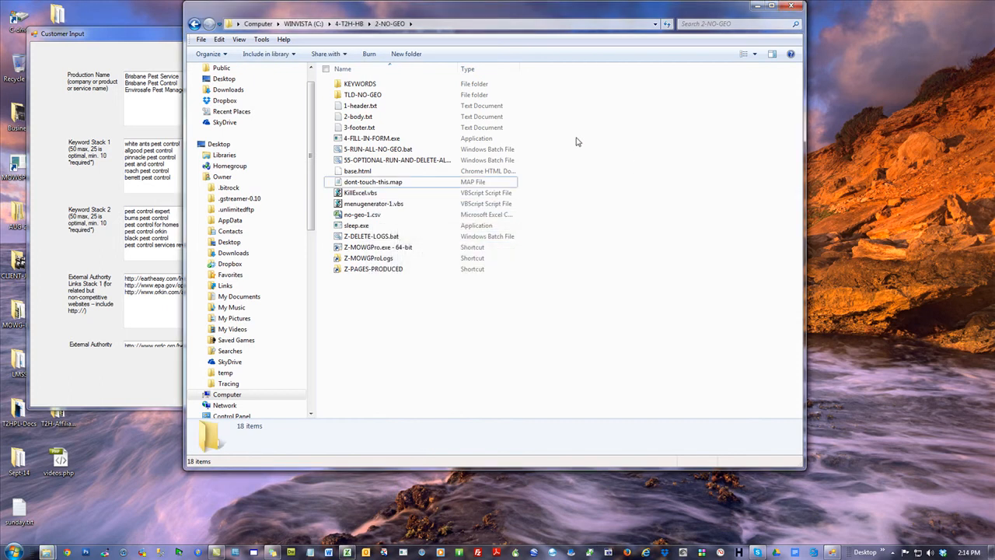
Dismiss the submit error, resubmit the customer input form and close it
{"action": "left_click", "coordinate": [125, 31]}
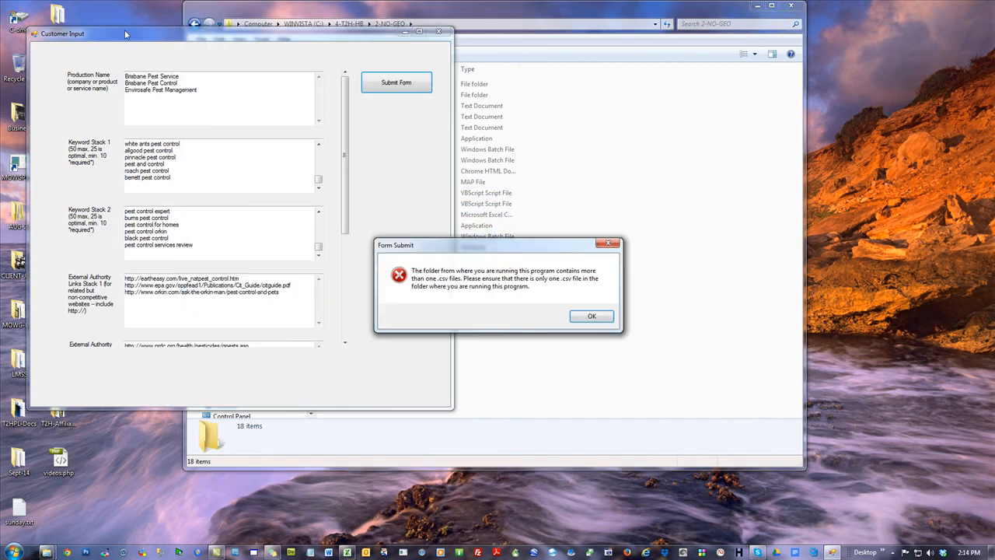
{"action": "left_click", "coordinate": [589, 317]}
{"action": "left_click", "coordinate": [397, 84]}
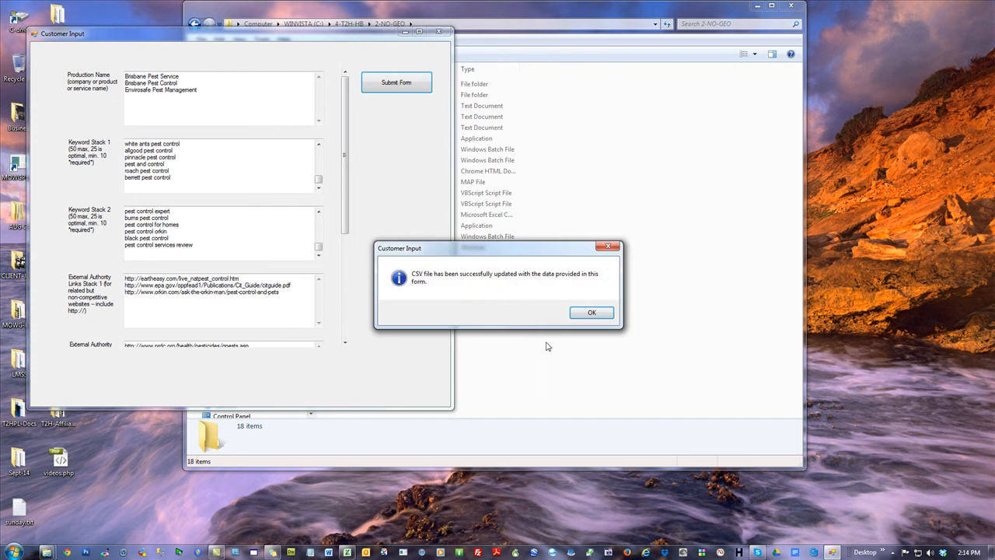
{"action": "left_click", "coordinate": [589, 312]}
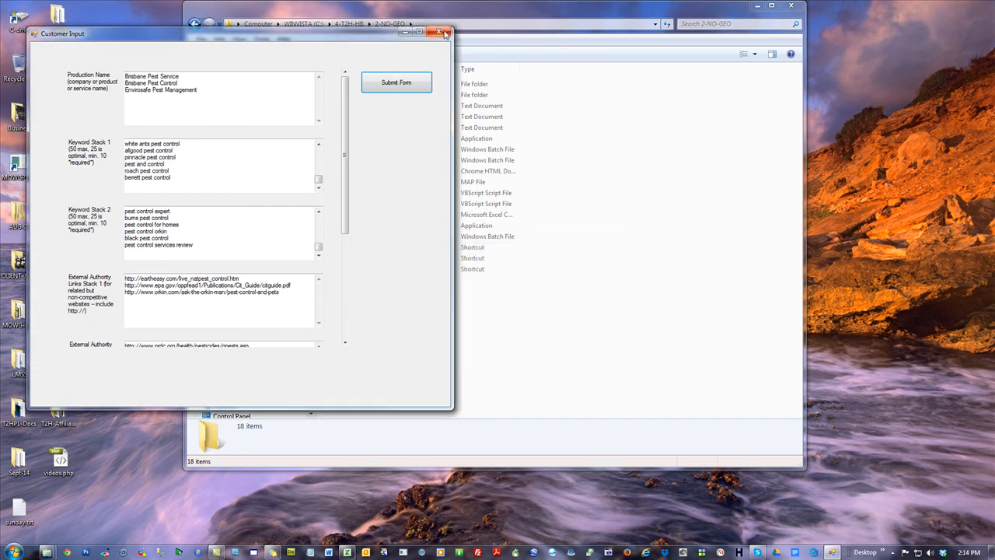
{"action": "left_click", "coordinate": [442, 32]}
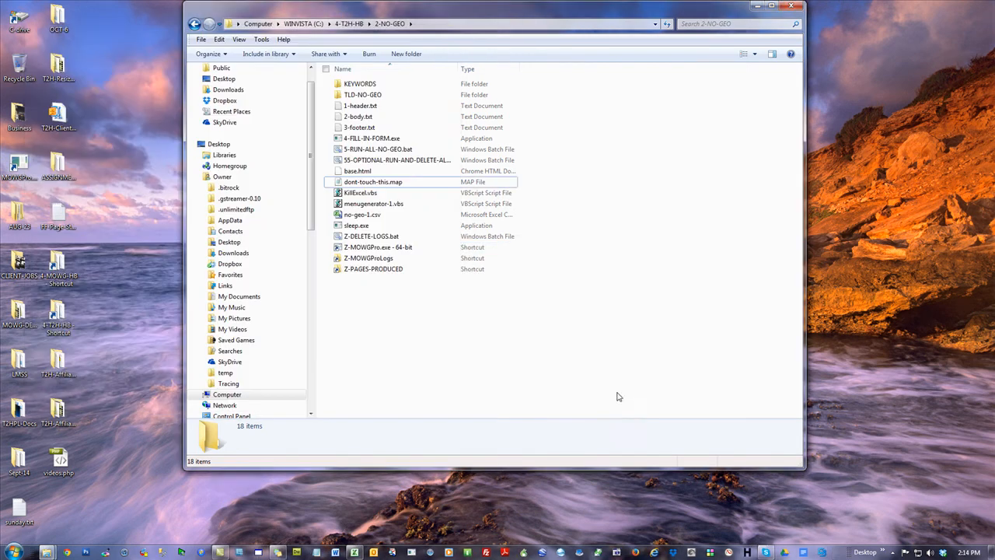
Open no-geo-1.csv, check the product name and external authority link columns against the form data, and close the file
{"action": "double_click", "coordinate": [361, 215]}
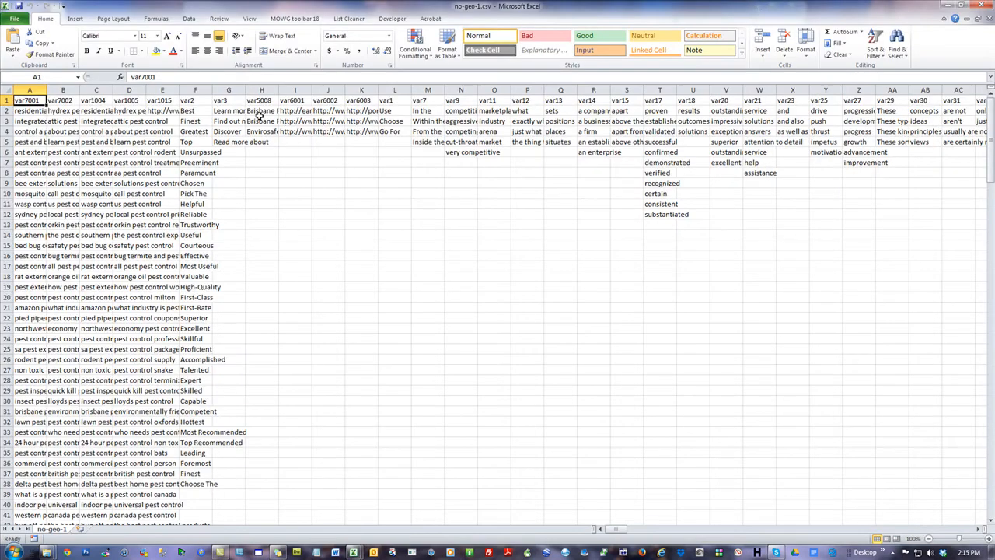
{"action": "left_click", "coordinate": [260, 121]}
{"action": "left_click", "coordinate": [295, 120]}
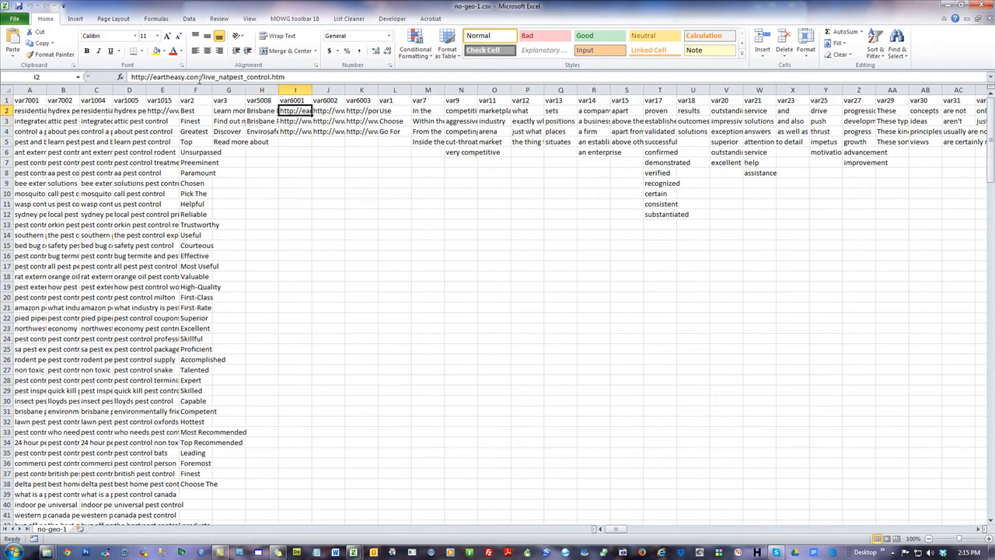
{"action": "left_click", "coordinate": [359, 121]}
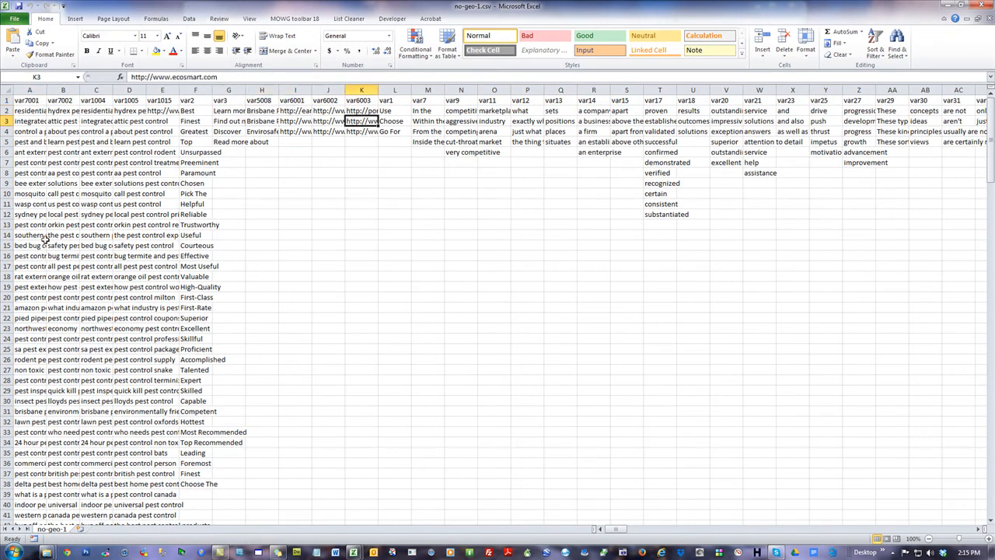
{"action": "left_click_drag", "start_coordinate": [357, 10], "coordinate": [994, 4]}
{"action": "left_click", "coordinate": [553, 388]}
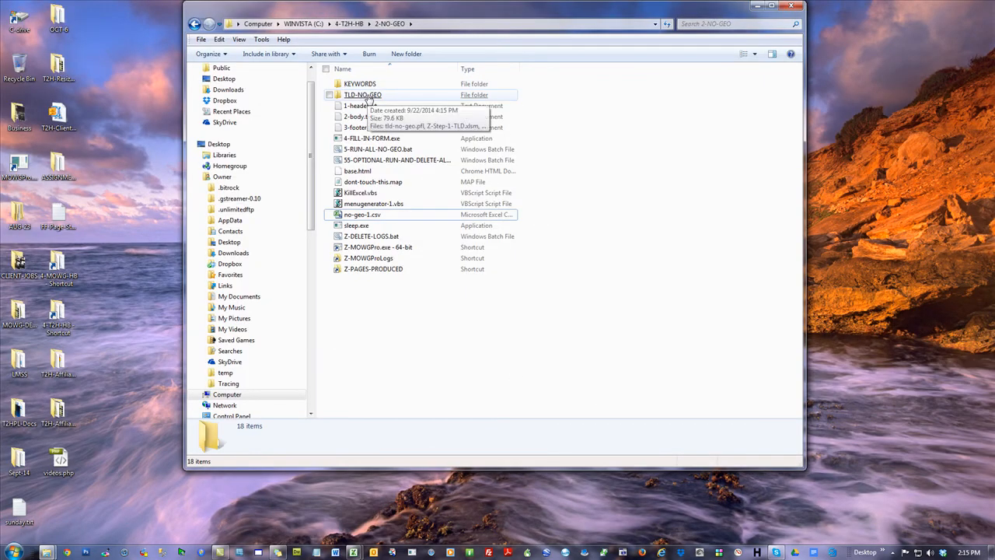
Open Z-Step-1-TLD.xlsm from the TLD-NO-GEO folder and set the first row's mytld.com value to brisbane-pest-control.com
{"action": "double_click", "coordinate": [367, 96]}
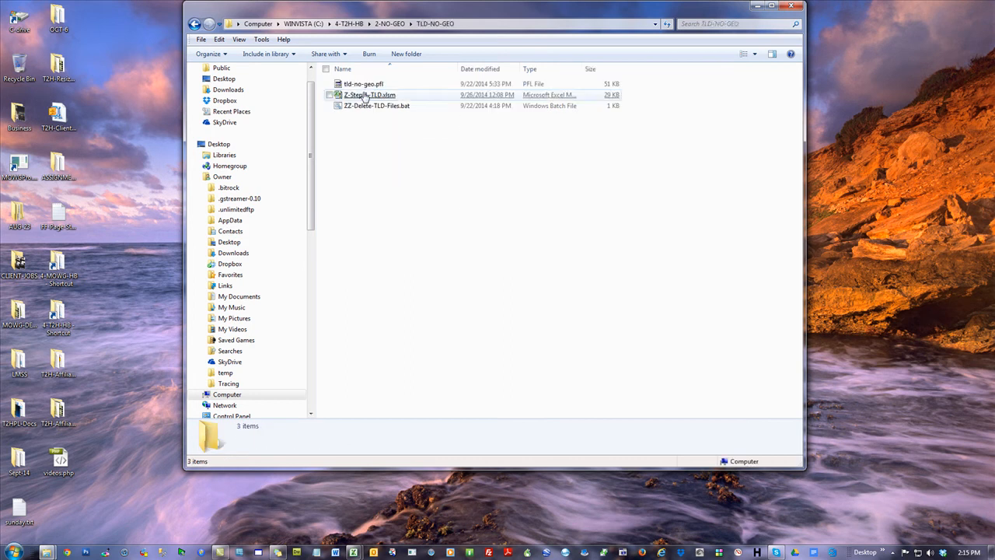
{"action": "left_click", "coordinate": [356, 95]}
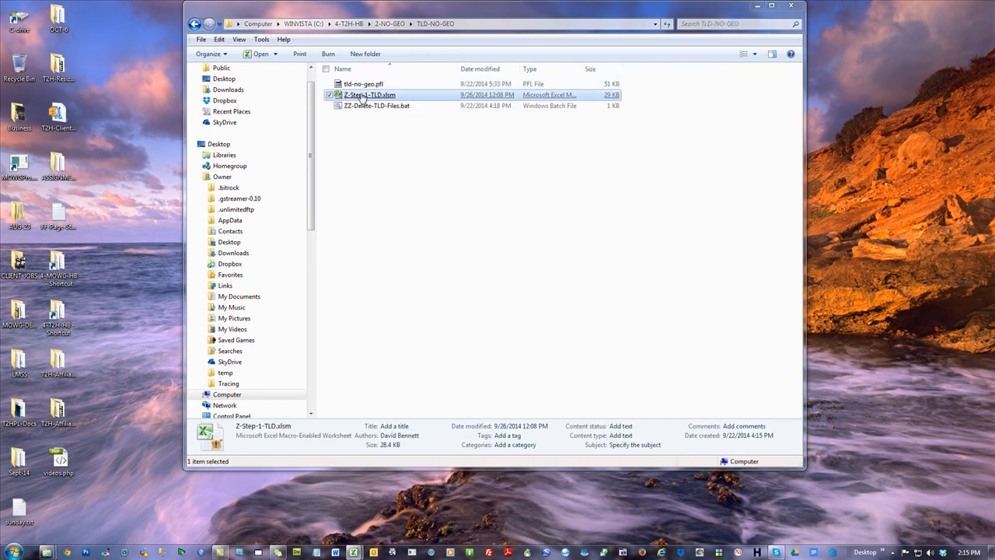
{"action": "left_click_drag", "start_coordinate": [994, 5], "coordinate": [591, 1]}
{"action": "left_click", "coordinate": [202, 111]}
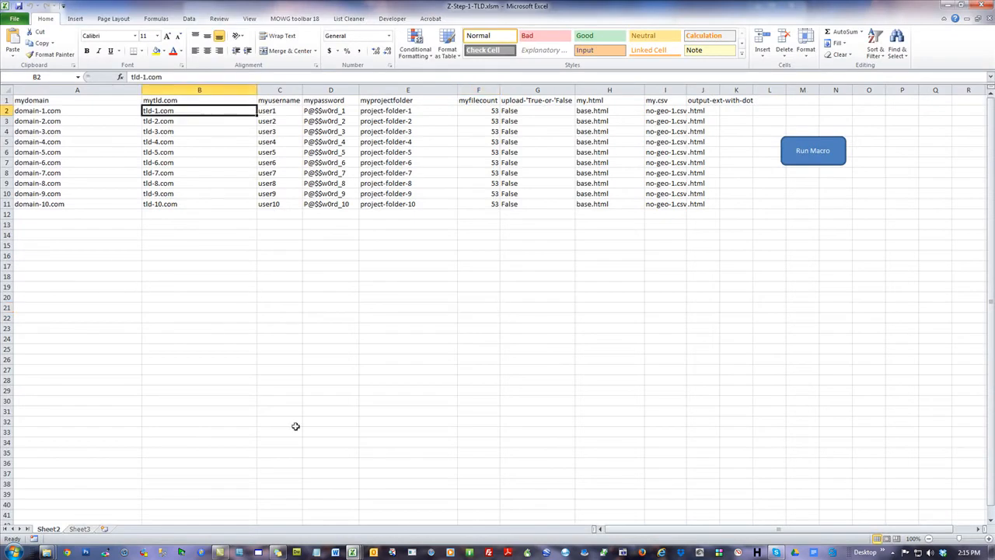
{"action": "type", "text": "brisbane-="}
{"action": "key", "text": "BackSpace"}
{"action": "type", "text": "pe"}
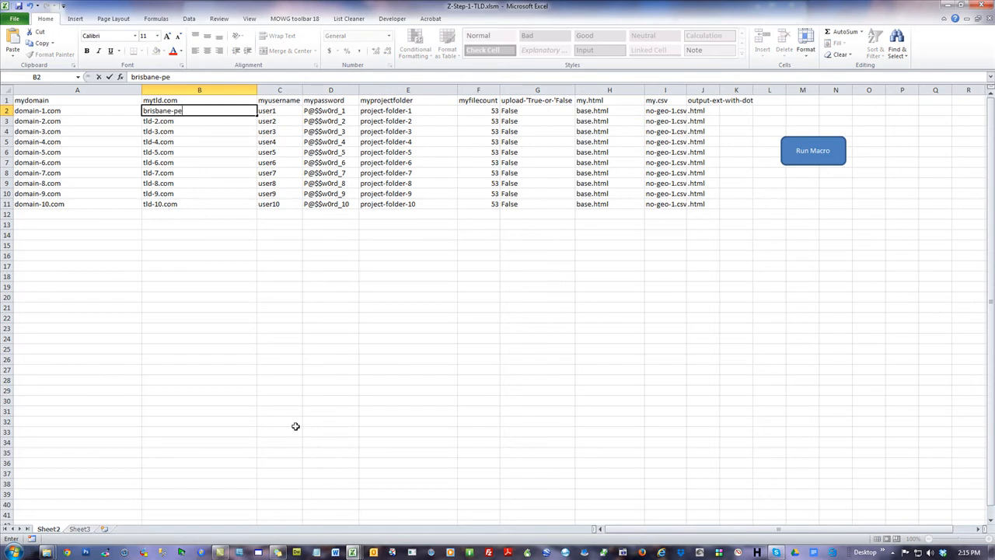
{"action": "type", "text": "st-control.com"}
{"action": "left_click", "coordinate": [595, 304]}
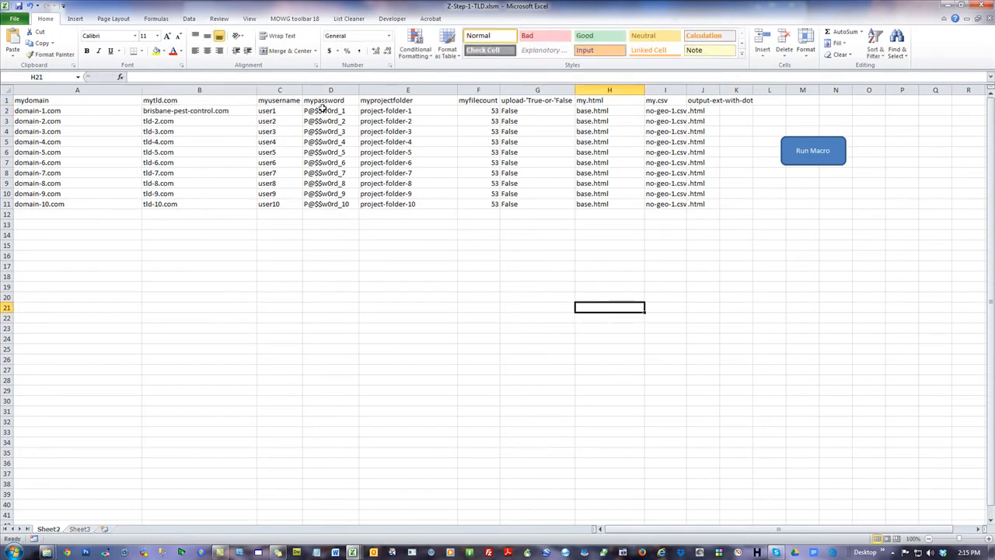
{"action": "left_click", "coordinate": [409, 110]}
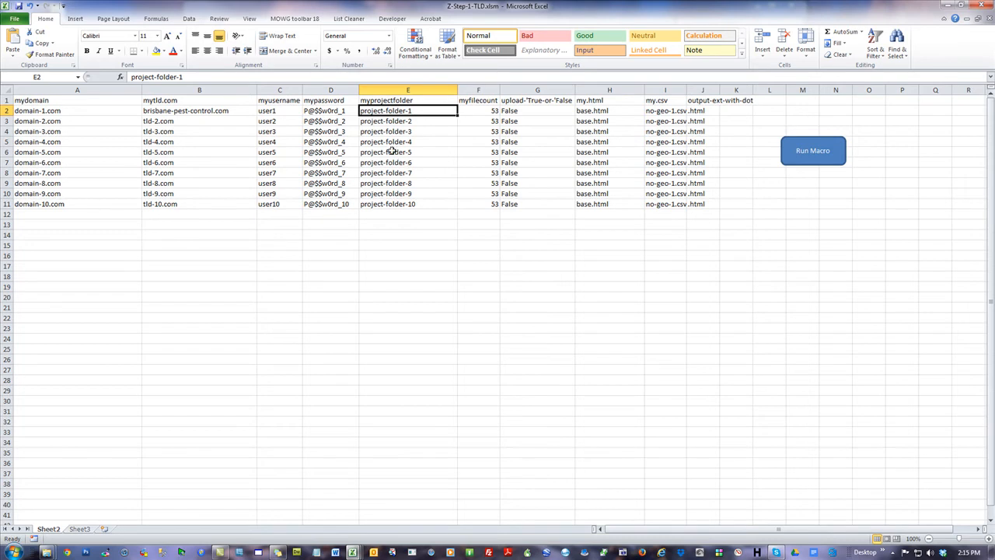
{"action": "left_click", "coordinate": [207, 245]}
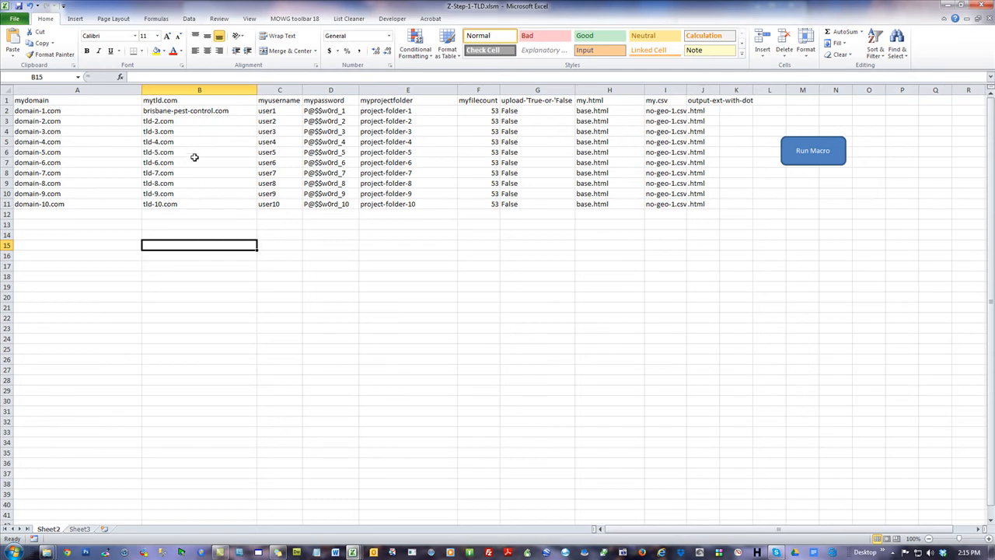
{"action": "left_click", "coordinate": [526, 301]}
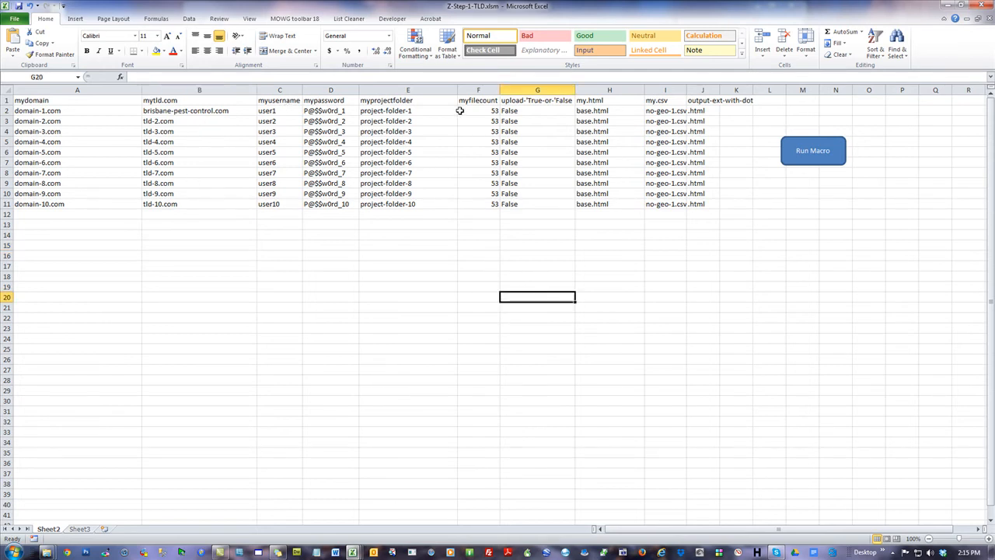
Open no-geo-1.csv from the 2-NO-GEO folder and widen the var7001 column to fit its keywords
{"action": "left_click", "coordinate": [383, 110]}
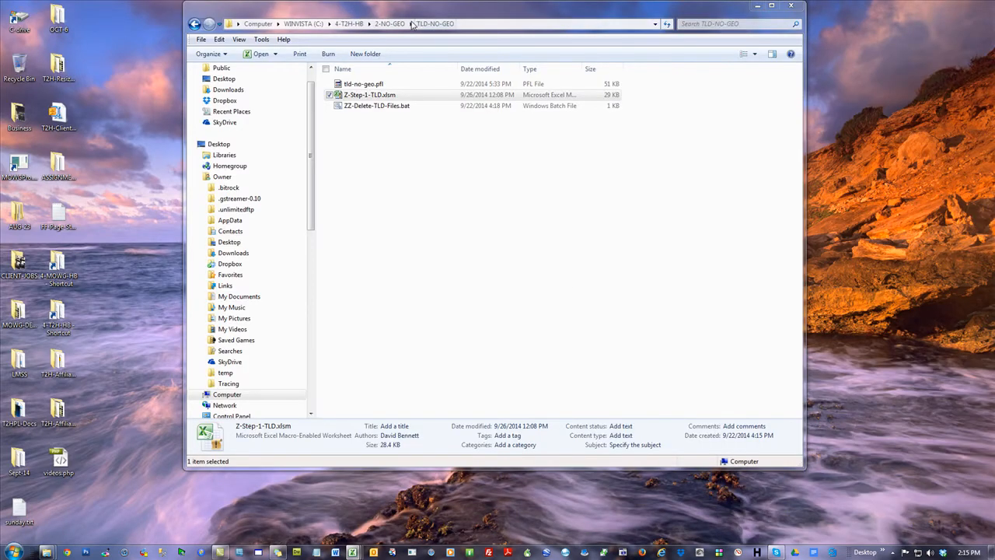
{"action": "left_click", "coordinate": [396, 24]}
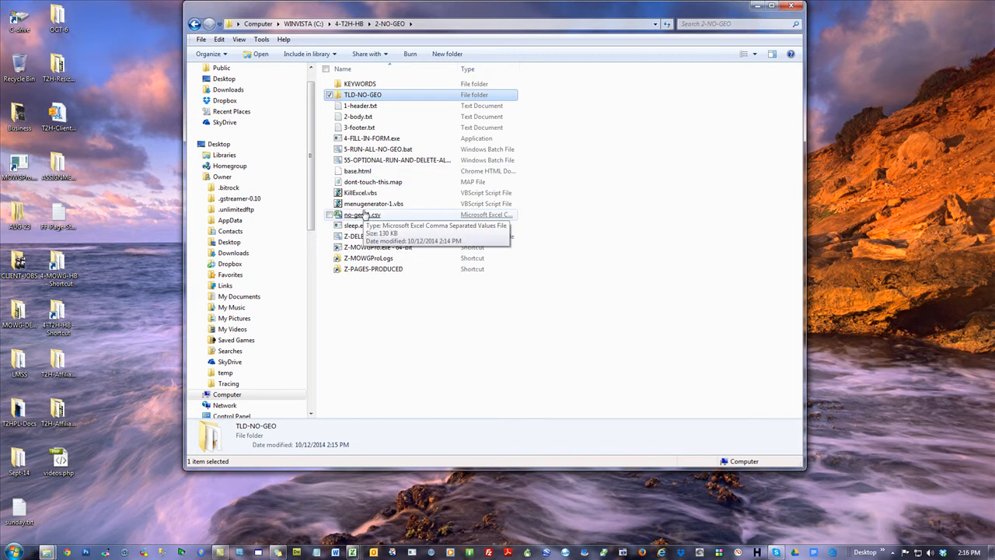
{"action": "left_click", "coordinate": [360, 214]}
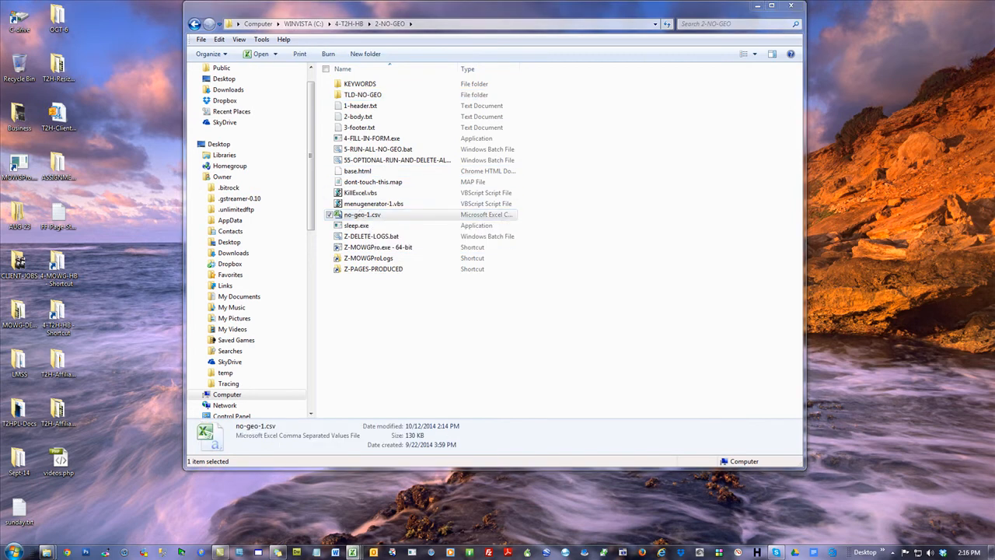
{"action": "double_click", "coordinate": [361, 215]}
{"action": "left_click", "coordinate": [28, 111]}
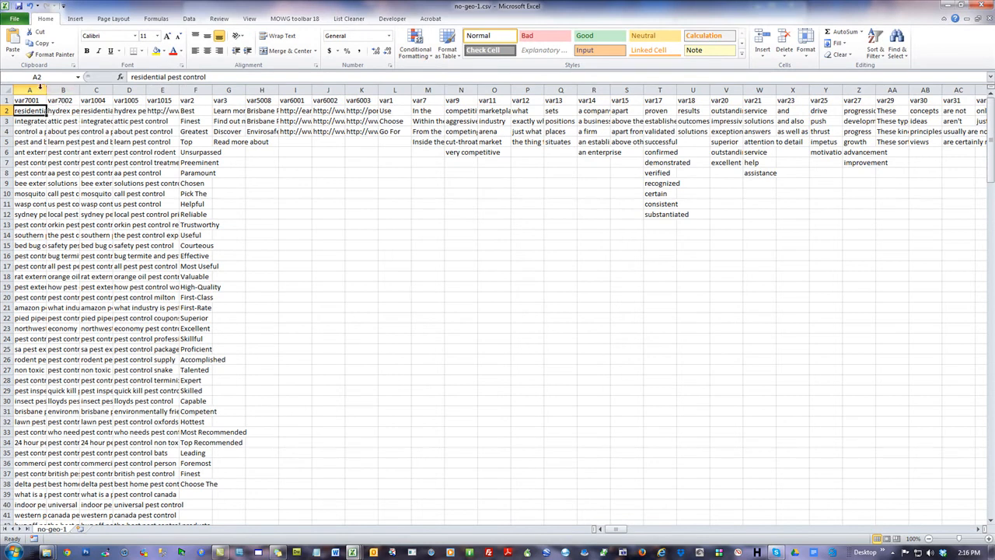
{"action": "double_click", "coordinate": [46, 90]}
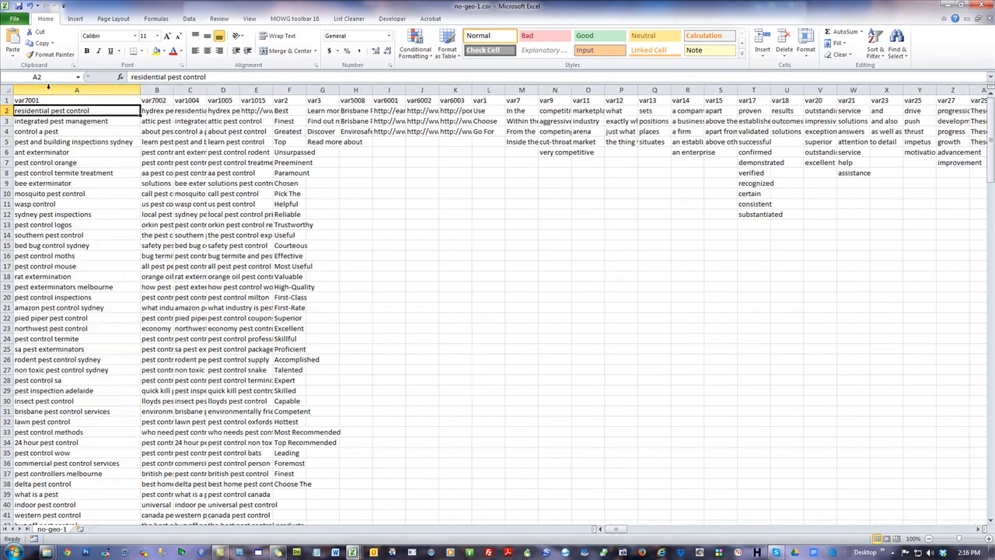
{"action": "left_click", "coordinate": [89, 153], "text": "shift"}
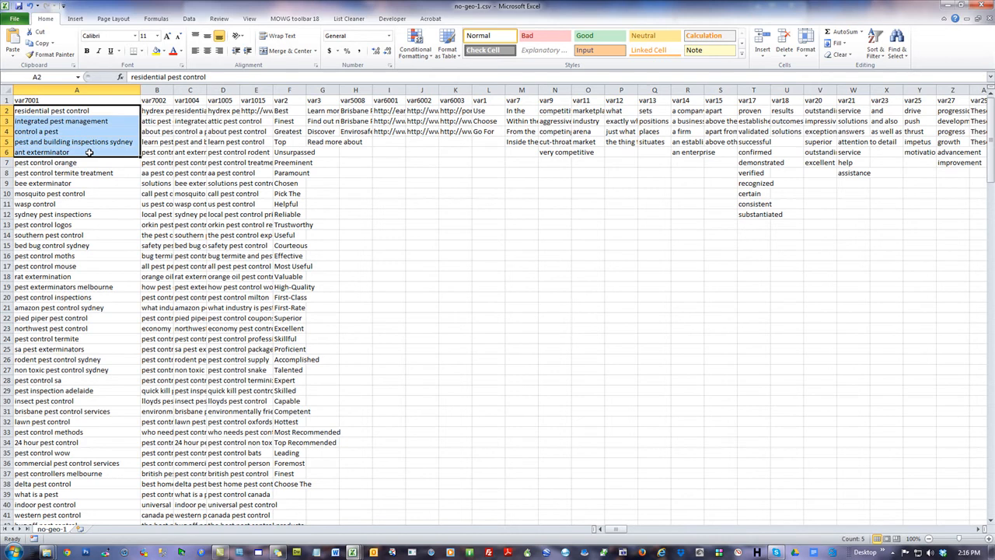
{"action": "left_click", "coordinate": [59, 110]}
{"action": "left_click", "coordinate": [70, 120], "text": "ctrl"}
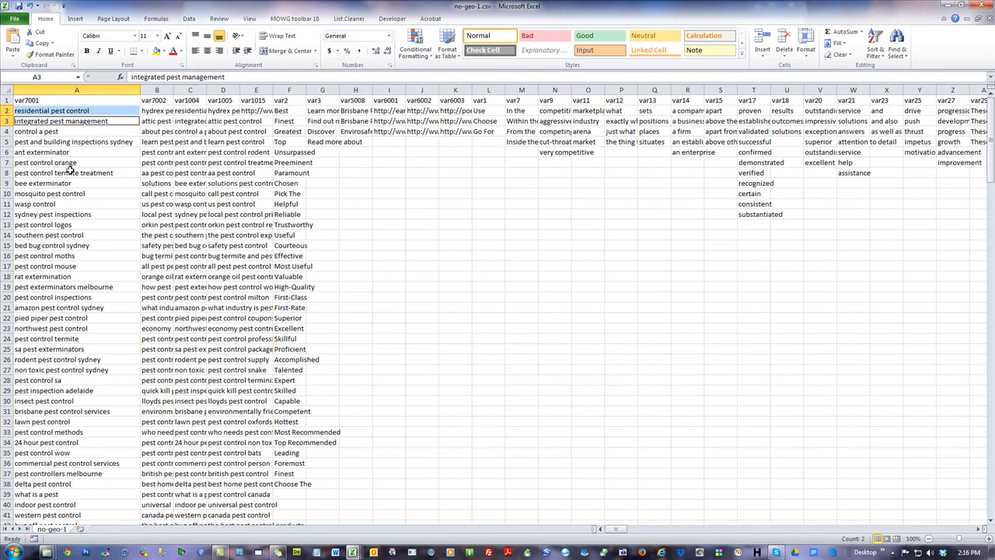
{"action": "left_click", "coordinate": [90, 143], "text": "ctrl"}
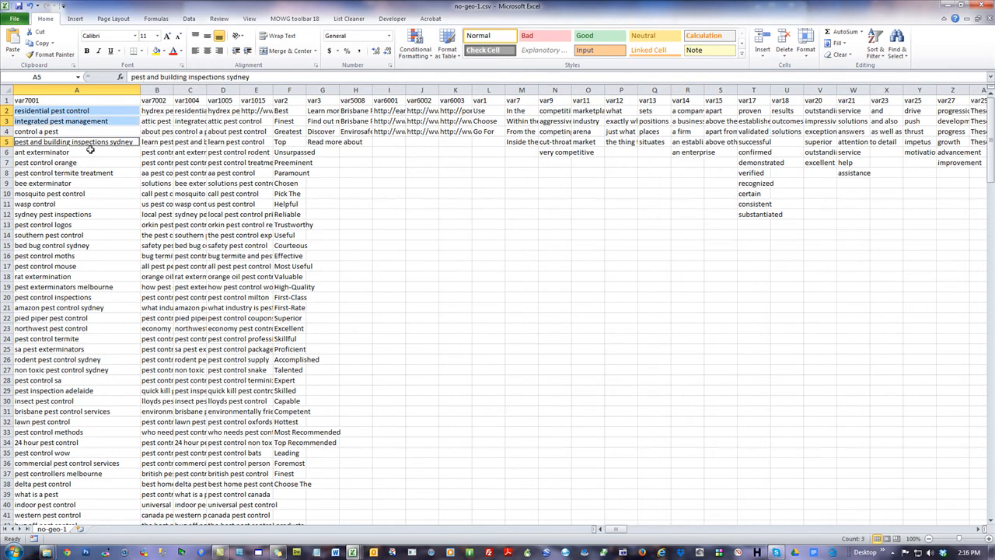
{"action": "left_click", "coordinate": [56, 174], "text": "ctrl"}
{"action": "left_click", "coordinate": [86, 183], "text": "ctrl"}
{"action": "left_click", "coordinate": [88, 195], "text": "ctrl"}
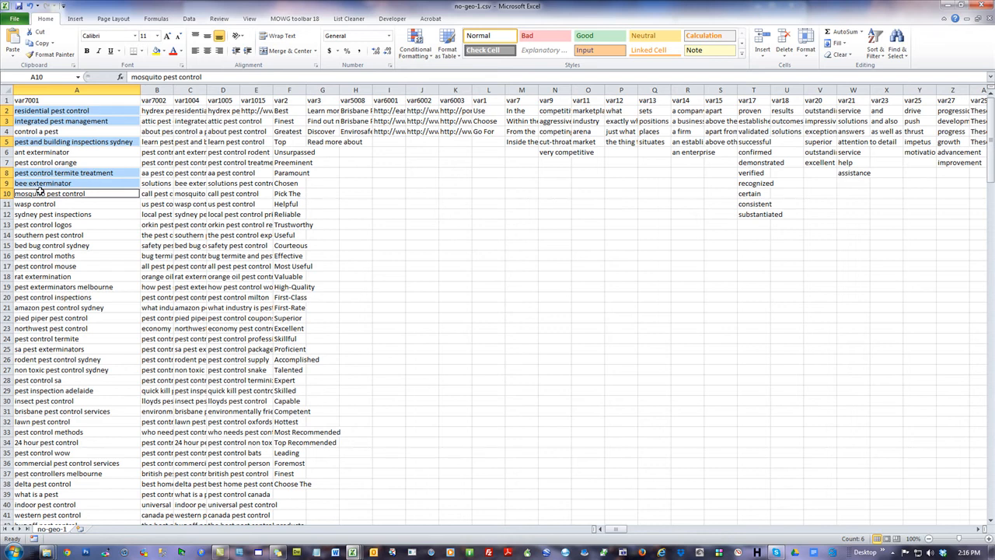
Copy residential pest control, integrated pest management, control a pest, southern pest control and pest exterminators melbourne together from the var7001 column
{"action": "left_click", "coordinate": [58, 111]}
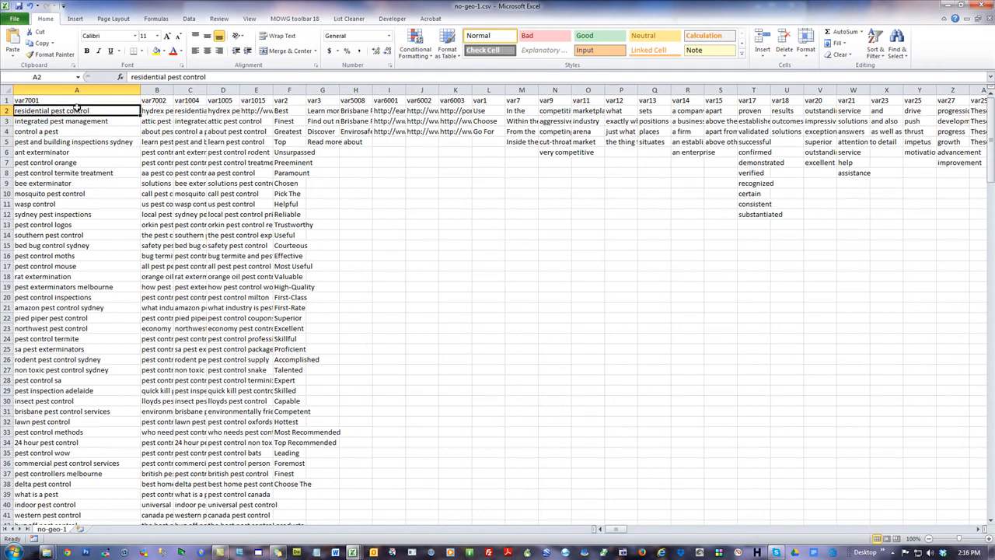
{"action": "left_click", "coordinate": [54, 122], "text": "ctrl"}
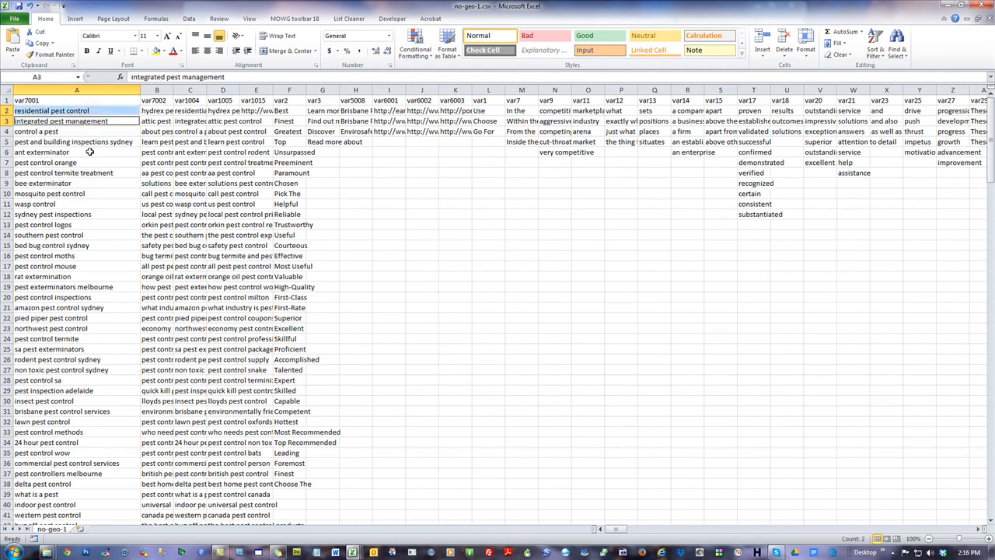
{"action": "left_click", "coordinate": [56, 131], "text": "ctrl"}
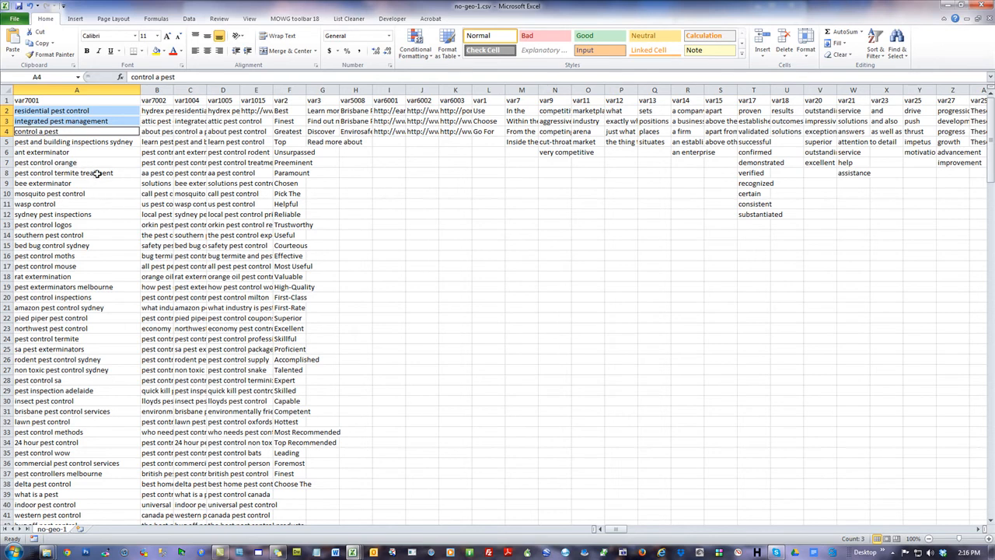
{"action": "left_click", "coordinate": [56, 236], "text": "ctrl"}
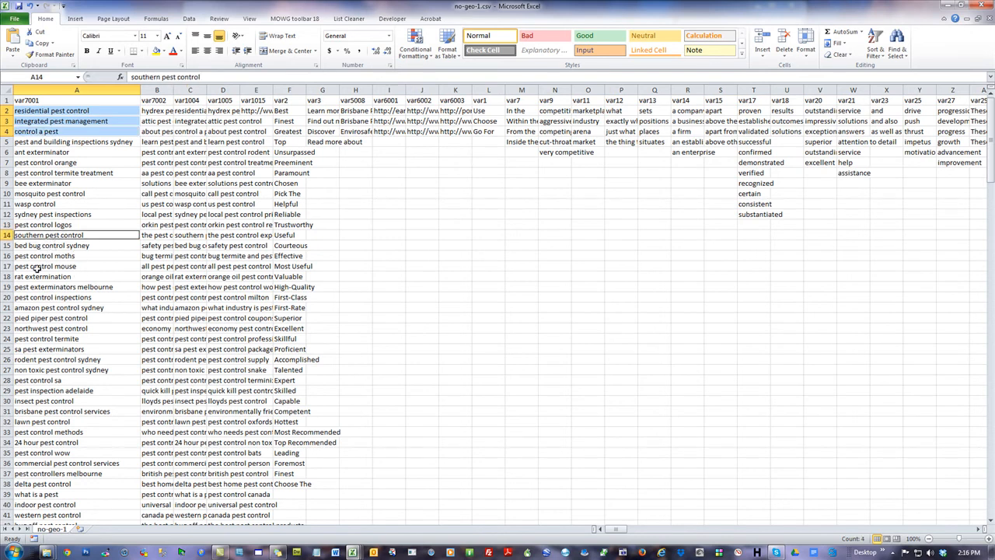
{"action": "right_click", "coordinate": [66, 234]}
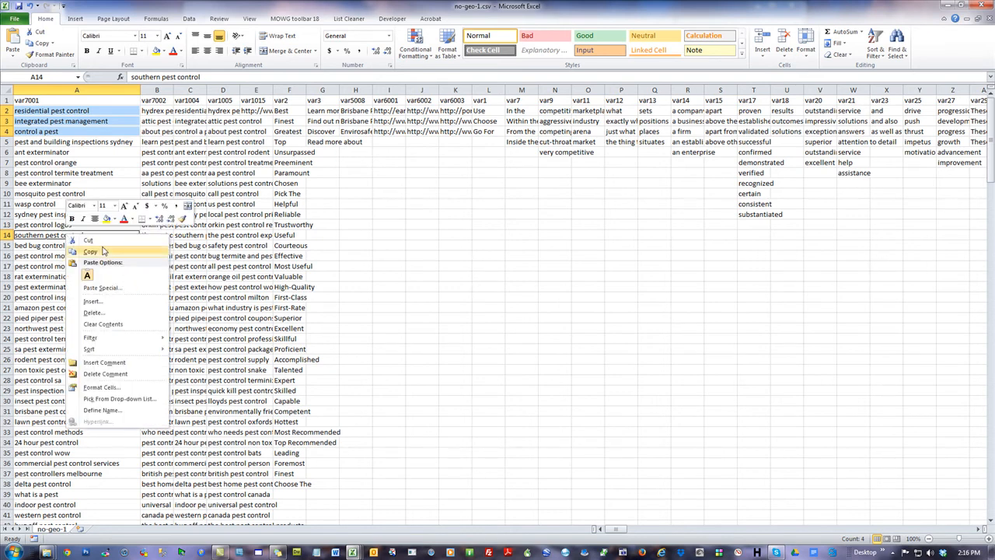
{"action": "left_click", "coordinate": [48, 266]}
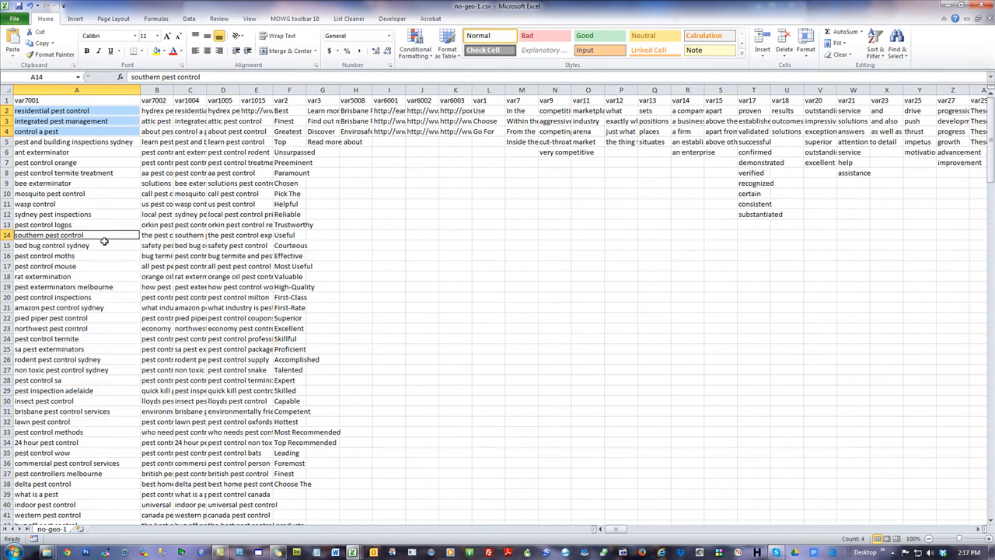
{"action": "left_click", "coordinate": [63, 287], "text": "ctrl"}
{"action": "right_click", "coordinate": [62, 287]}
{"action": "left_click", "coordinate": [85, 307]}
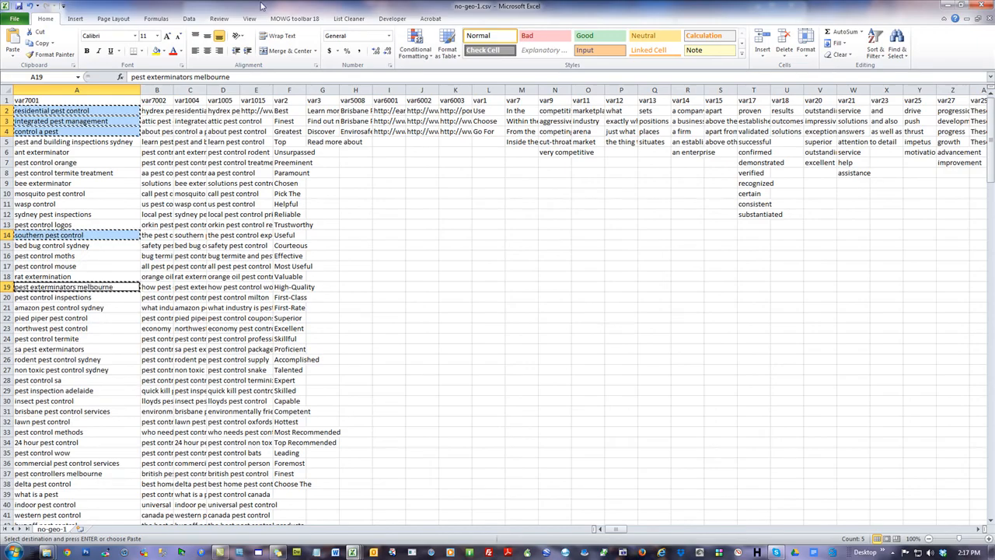
Switch to Z-Step-1-TLD.xlsm and paste the copied keywords into the myprojectfolder column, starting at the first data row
{"action": "key", "text": "alt+Tab"}
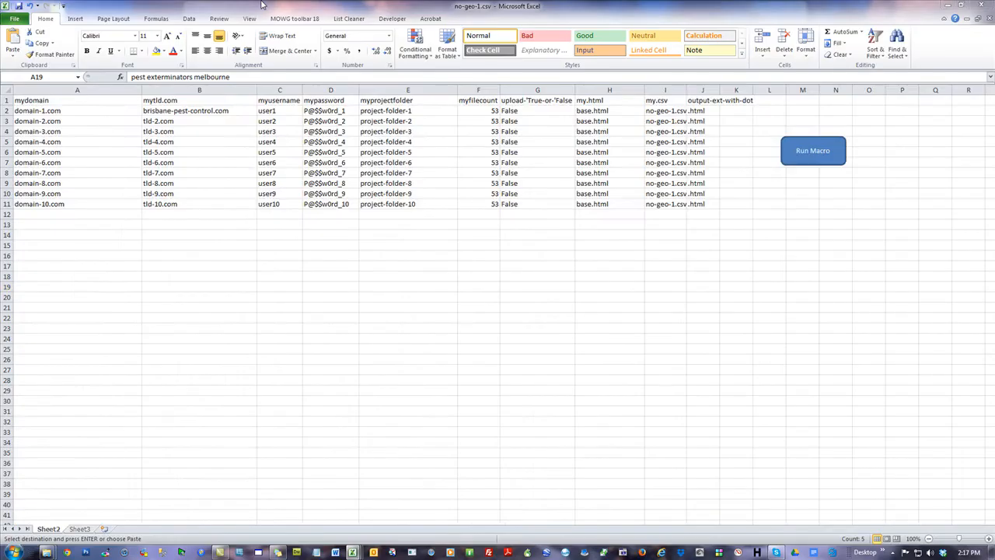
{"action": "right_click", "coordinate": [405, 116]}
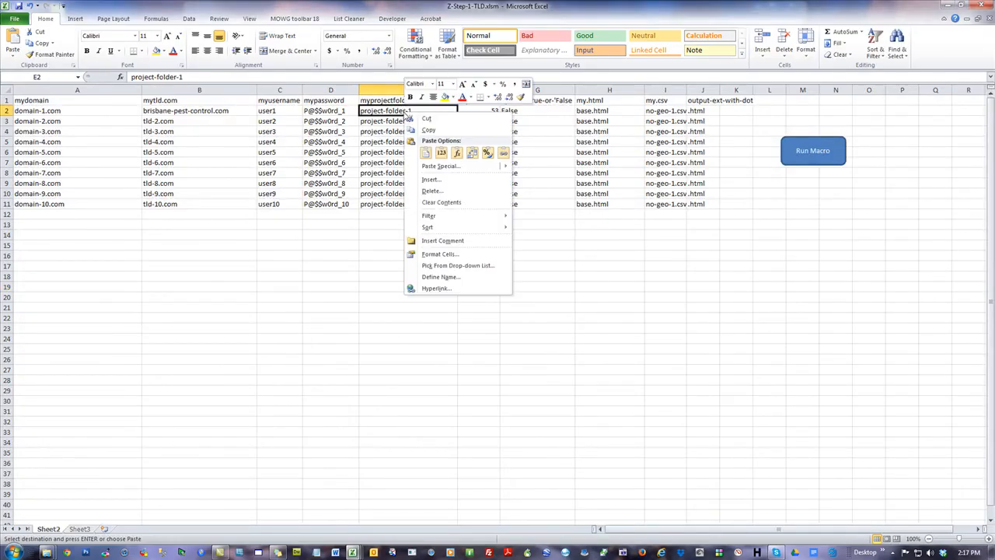
{"action": "left_click", "coordinate": [438, 151]}
{"action": "left_click", "coordinate": [438, 328]}
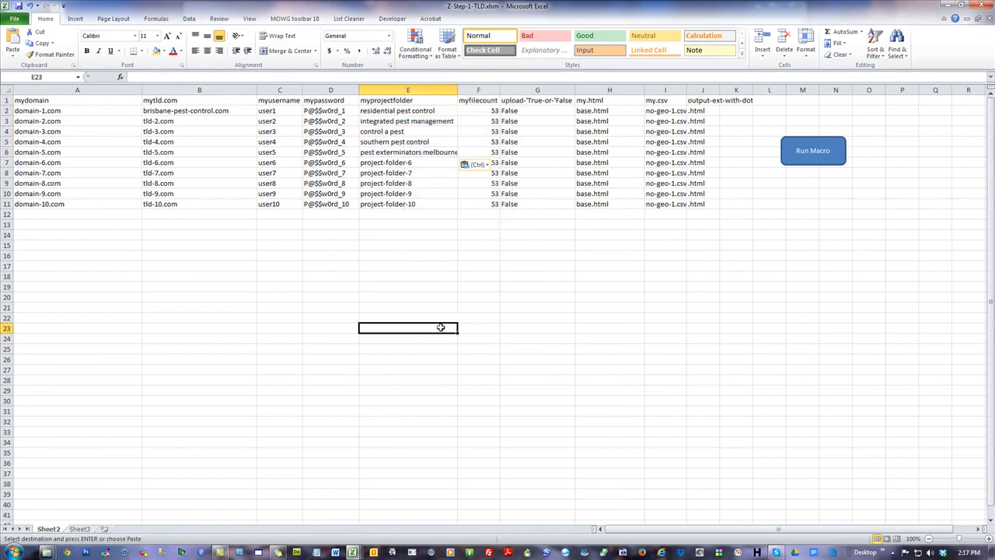
Replace all spaces with hyphens in the five pasted myprojectfolder values, E2 to E6
{"action": "left_click_drag", "start_coordinate": [425, 110], "coordinate": [423, 151]}
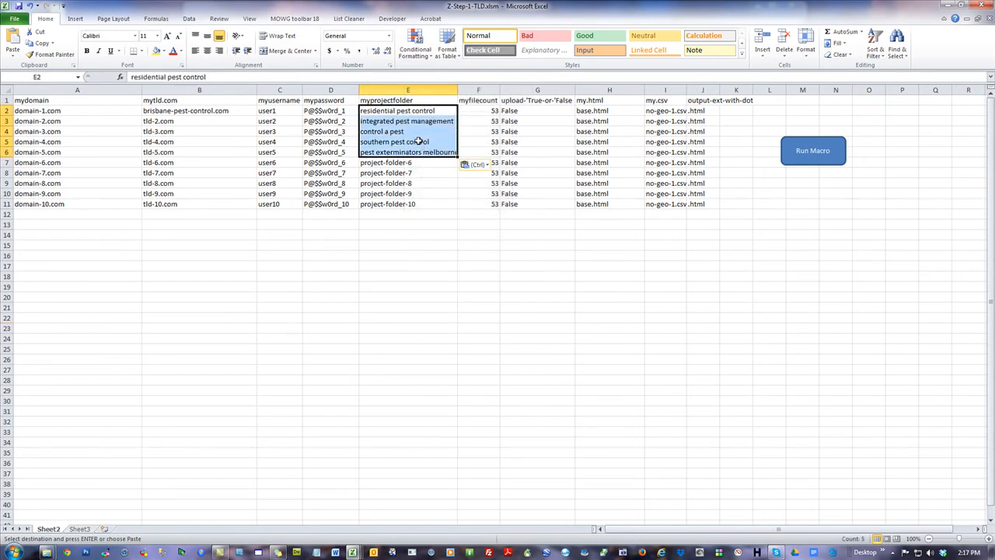
{"action": "key", "text": "ctrl+h"}
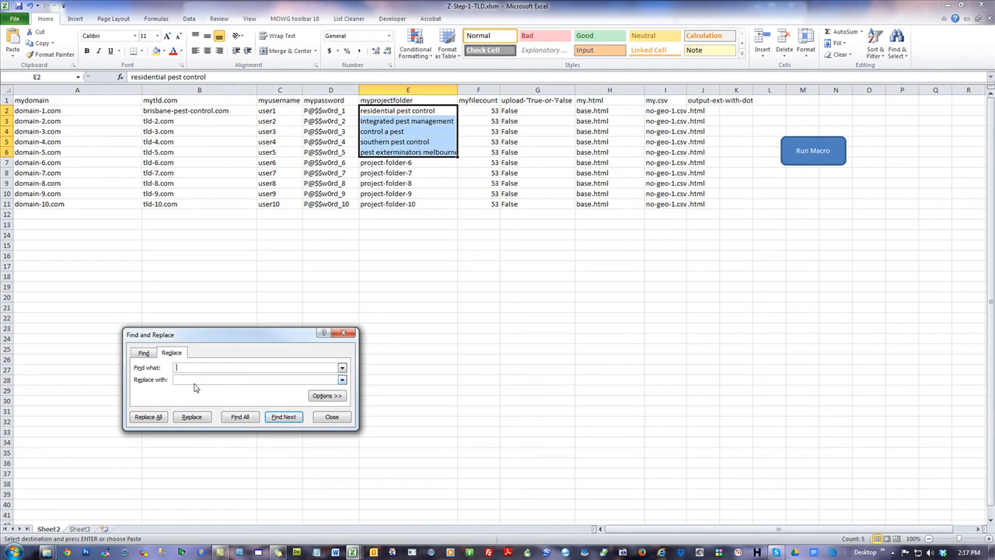
{"action": "type", "text": "-"}
{"action": "left_click", "coordinate": [148, 417]}
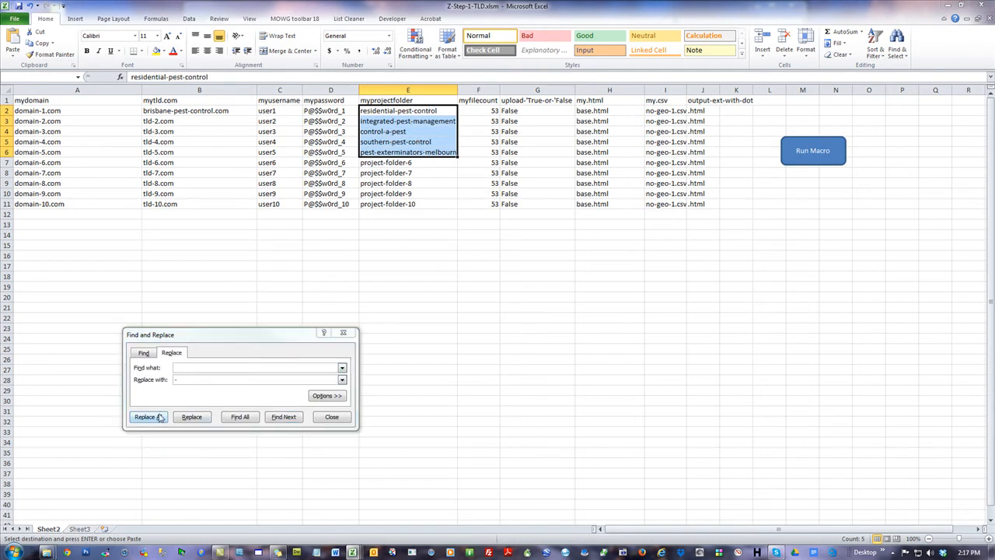
{"action": "left_click", "coordinate": [499, 303]}
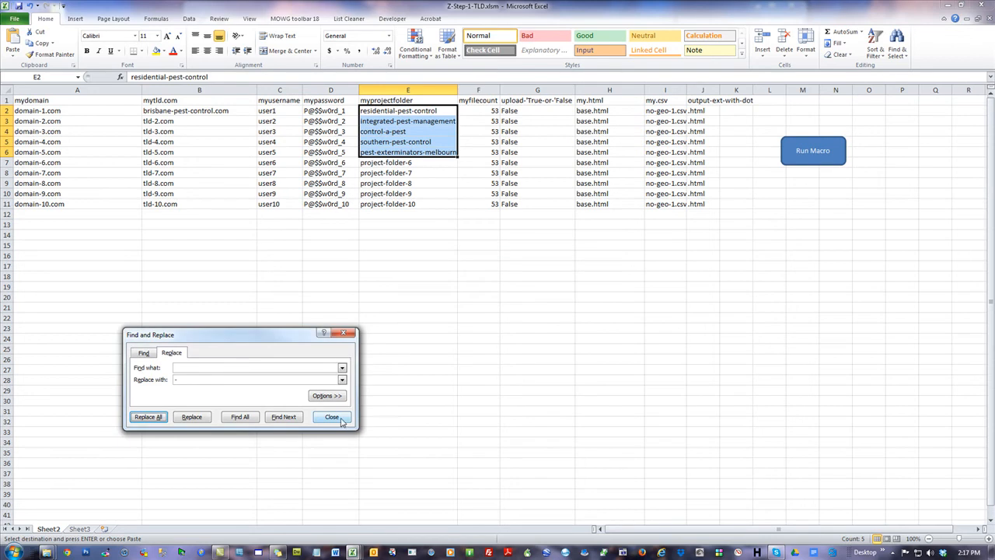
{"action": "left_click", "coordinate": [340, 417]}
{"action": "left_click", "coordinate": [545, 246]}
{"action": "left_click_drag", "start_coordinate": [537, 112], "coordinate": [537, 147]}
{"action": "left_click", "coordinate": [543, 313]}
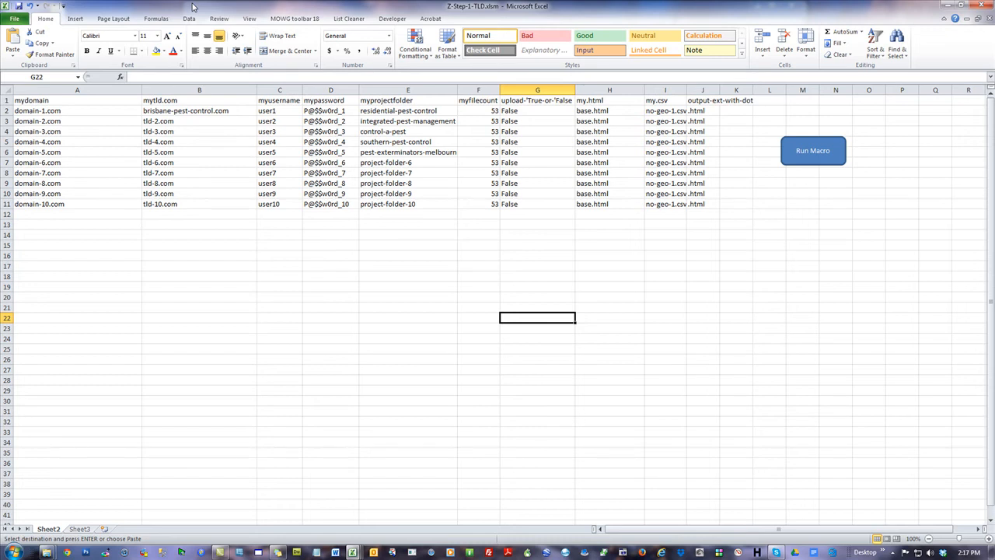
Move the TLD workbook window out of the way and open the TLD-NO-GEO folder
{"action": "left_click_drag", "start_coordinate": [194, 7], "coordinate": [994, 117]}
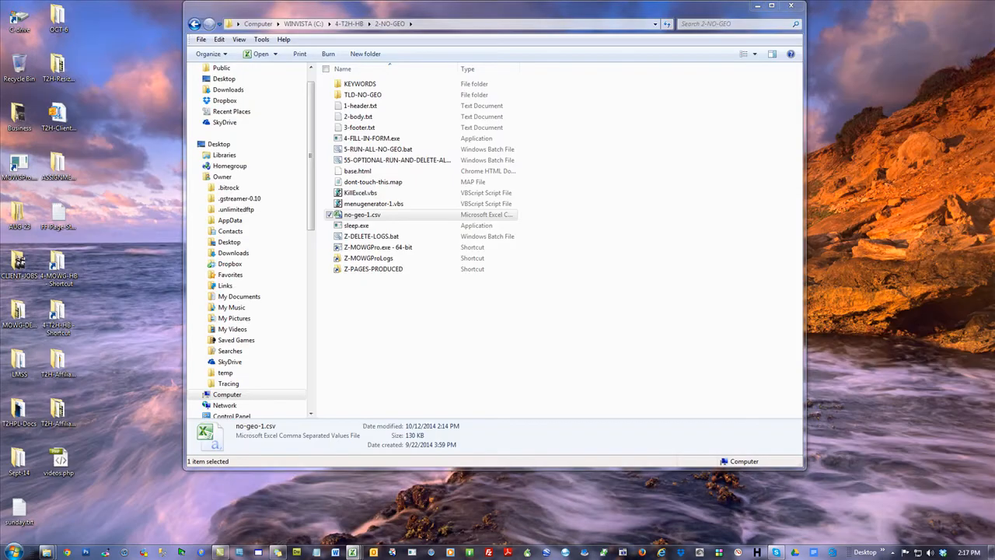
{"action": "key", "text": "alt+Tab"}
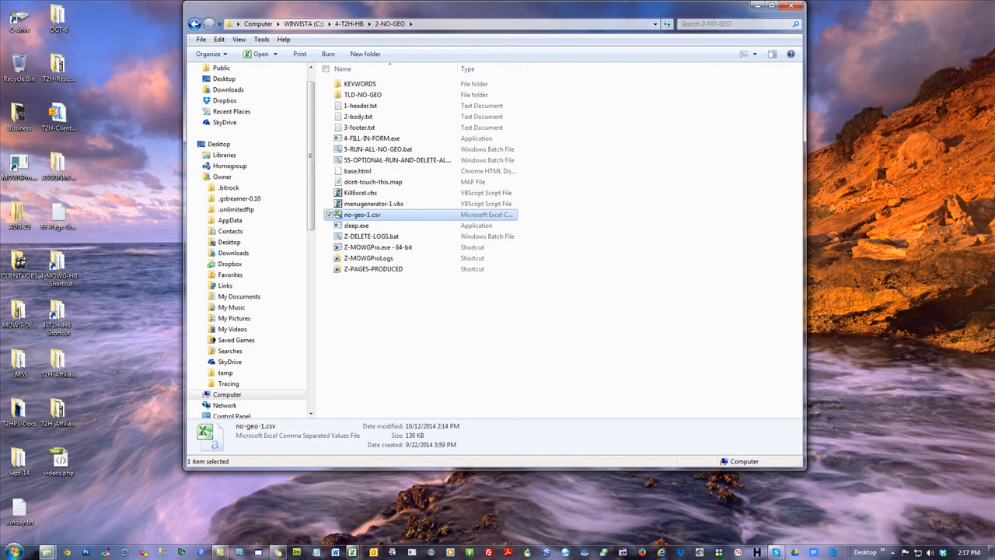
{"action": "key", "text": "alt+Tab"}
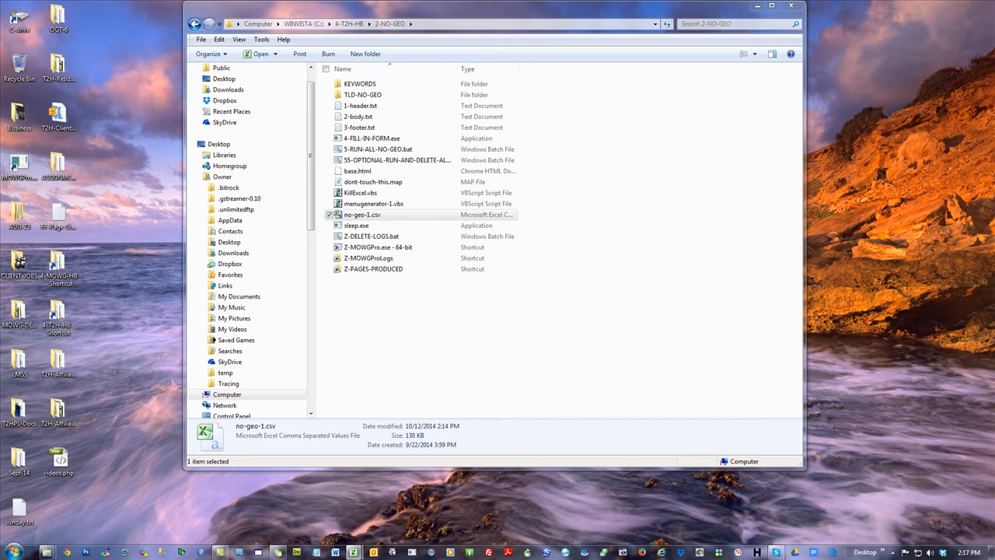
{"action": "key", "text": "alt+Tab"}
{"action": "left_click", "coordinate": [476, 374]}
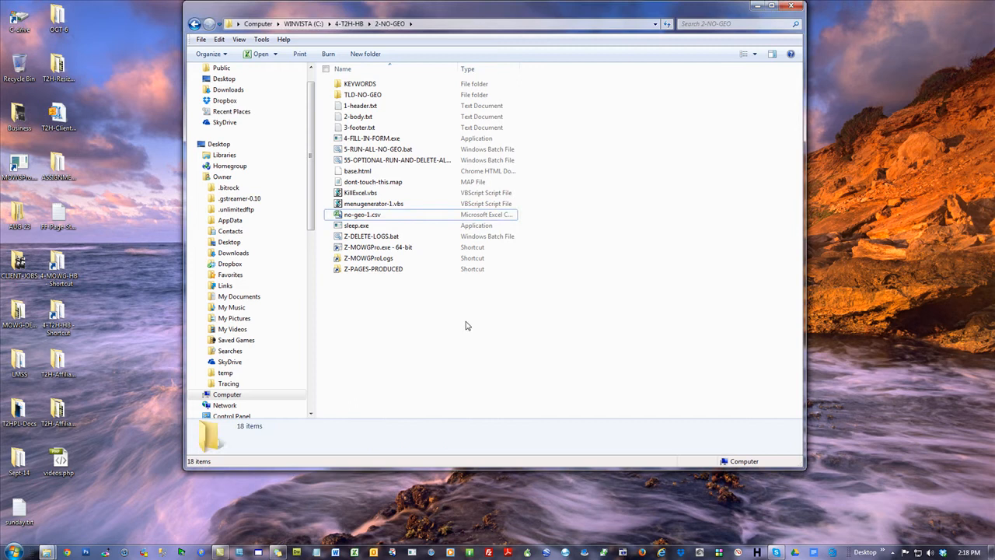
{"action": "double_click", "coordinate": [363, 95]}
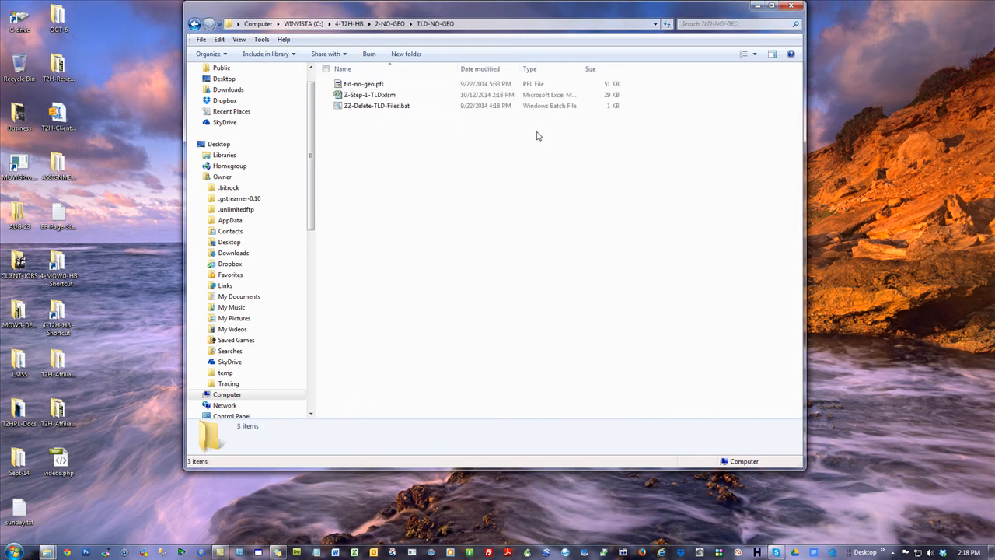
Generate the domain profiles from the workbook's rows, using tld-no-geo.pfl in the TLD-NO-GEO folder as the source profile
{"action": "left_click", "coordinate": [494, 159]}
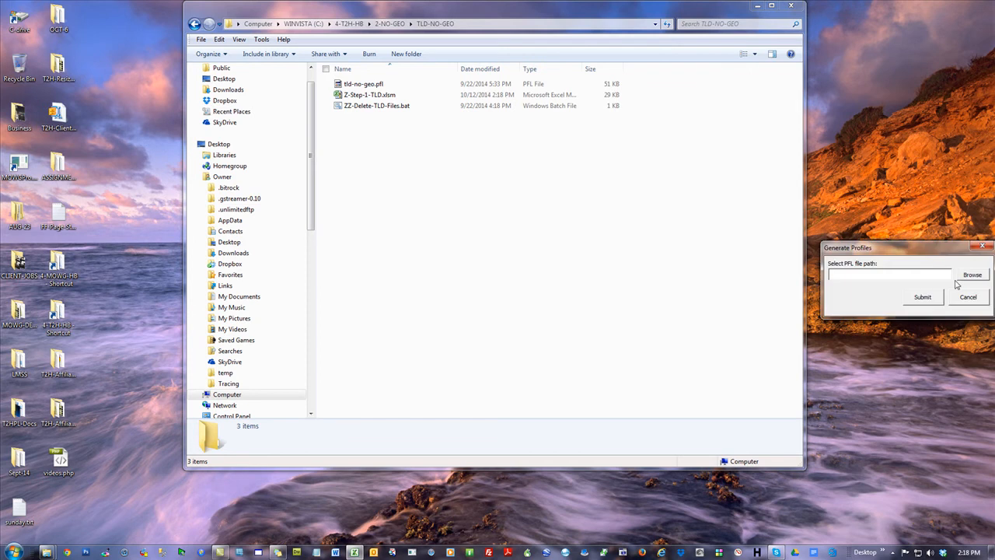
{"action": "left_click", "coordinate": [977, 272]}
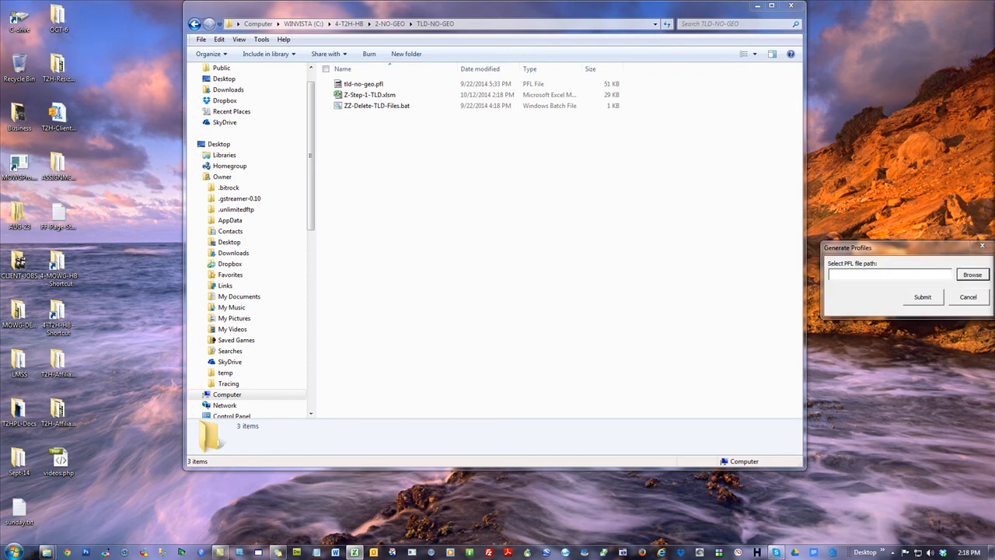
{"action": "left_click", "coordinate": [921, 297]}
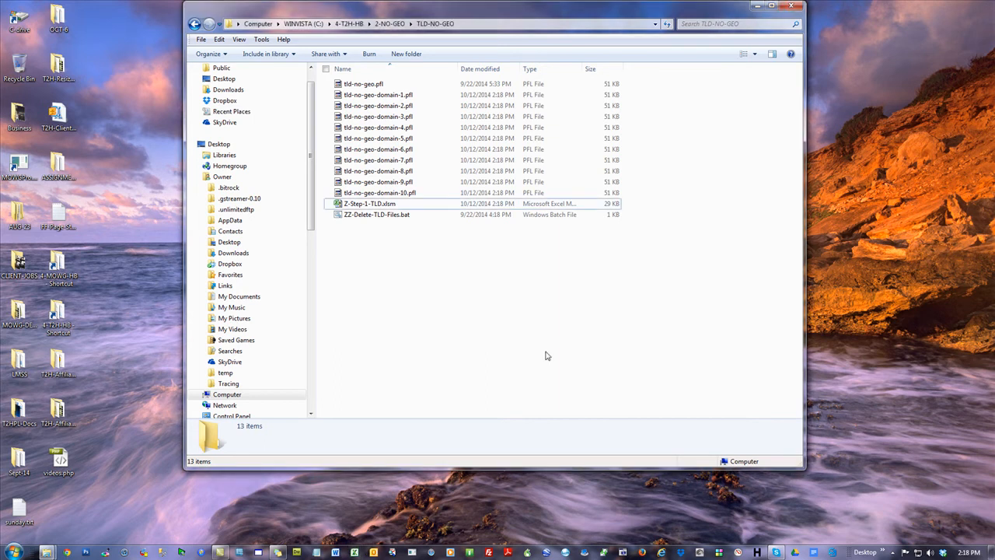
Delete the surplus profiles tld-no-geo-domain-6.pfl through tld-no-geo-domain-10.pfl from the TLD-NO-GEO folder
{"action": "left_click", "coordinate": [389, 148]}
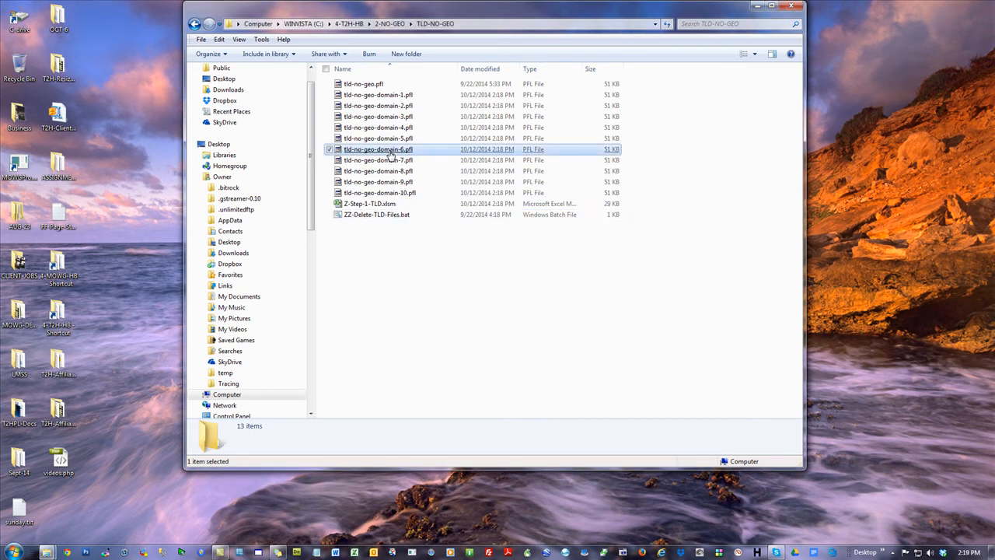
{"action": "left_click", "coordinate": [385, 192], "text": "shift"}
{"action": "right_click", "coordinate": [507, 170]}
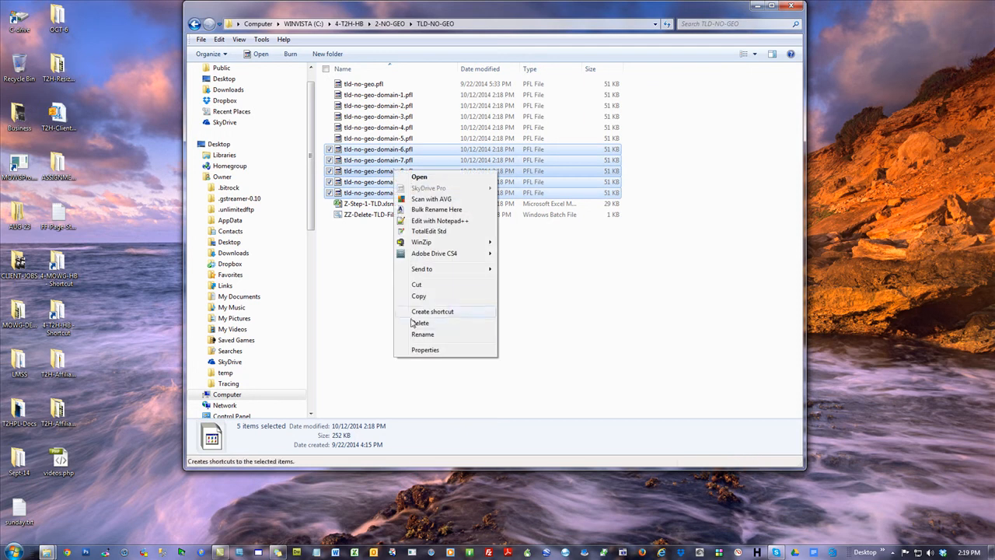
{"action": "left_click", "coordinate": [522, 326]}
{"action": "left_click", "coordinate": [543, 285]}
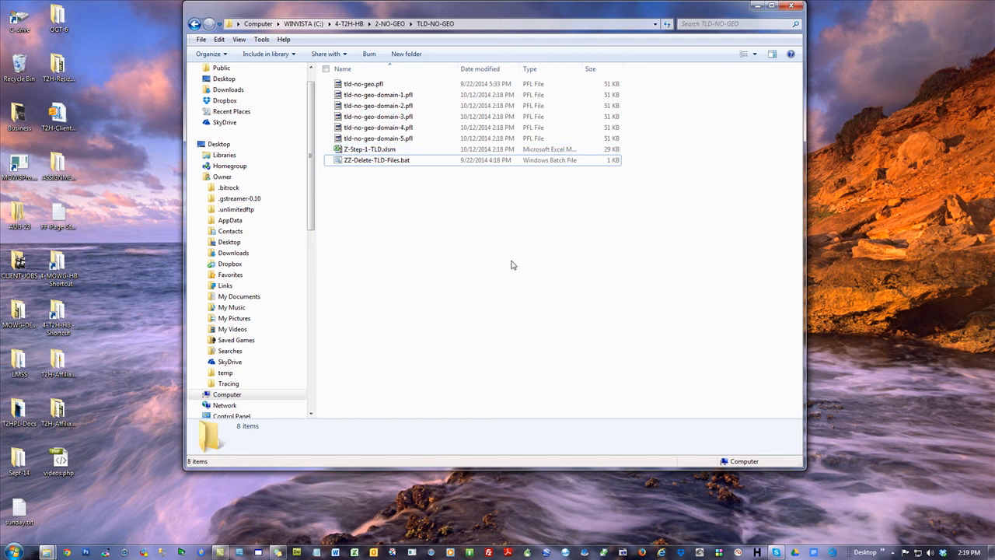
Go up to the 2-NO-GEO folder and open its base.html page in the browser
{"action": "left_click", "coordinate": [389, 23]}
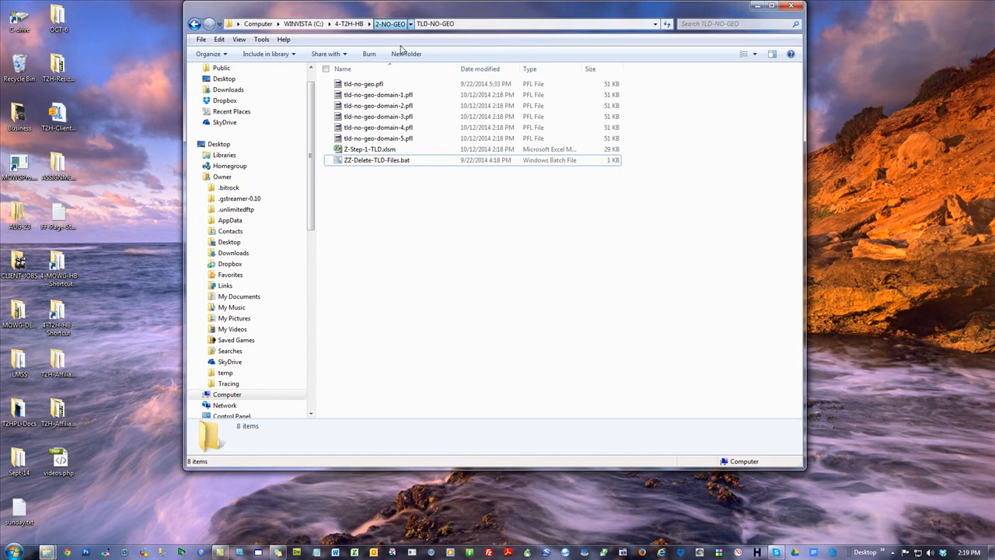
{"action": "left_click", "coordinate": [652, 292]}
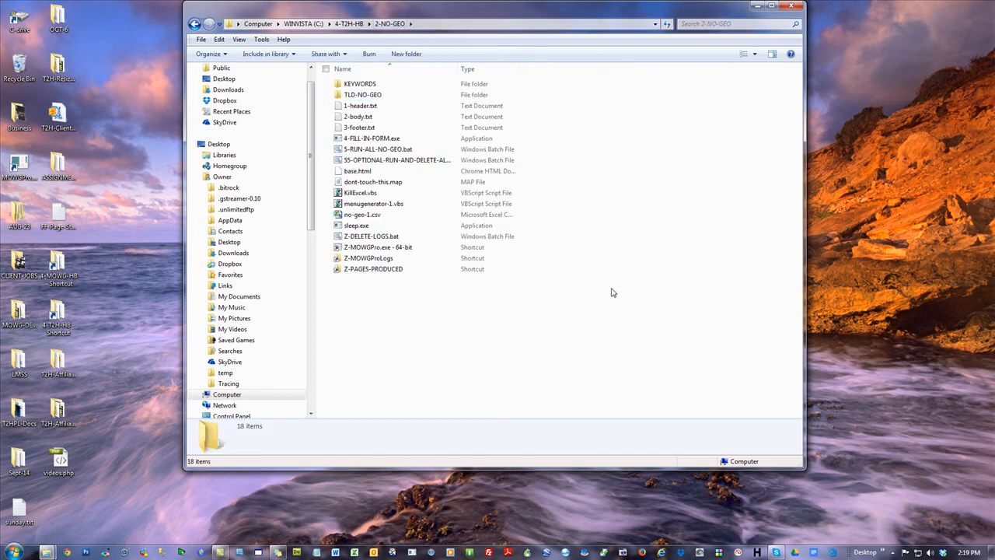
{"action": "double_click", "coordinate": [358, 171]}
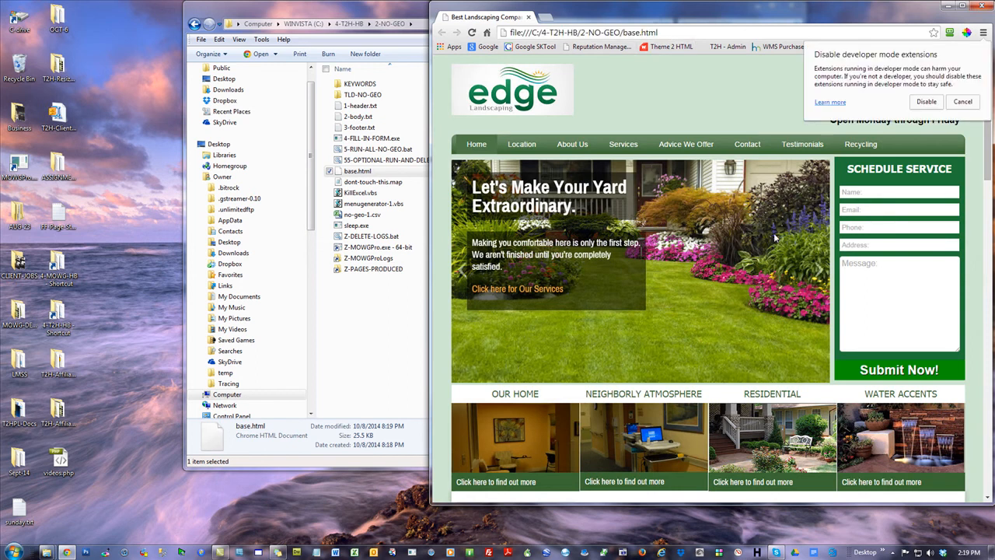
Dismiss the developer mode extensions warning and load brisbane-pest-service.com in the browser
{"action": "left_click", "coordinate": [962, 101]}
{"action": "type", "text": "b"}
{"action": "key", "text": "Return"}
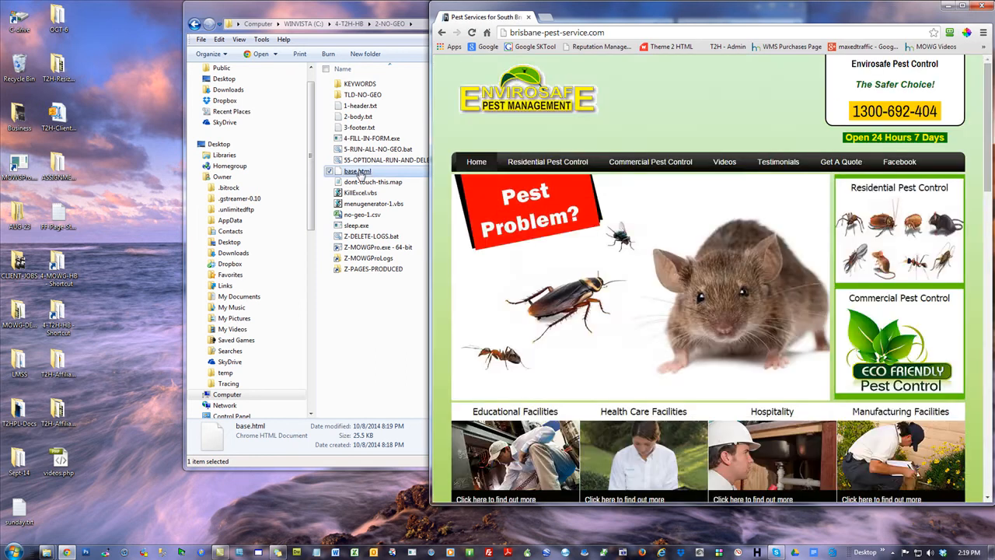
Delete the old base.html from the 2-NO-GEO folder
{"action": "right_click", "coordinate": [360, 174]}
{"action": "left_click", "coordinate": [393, 404]}
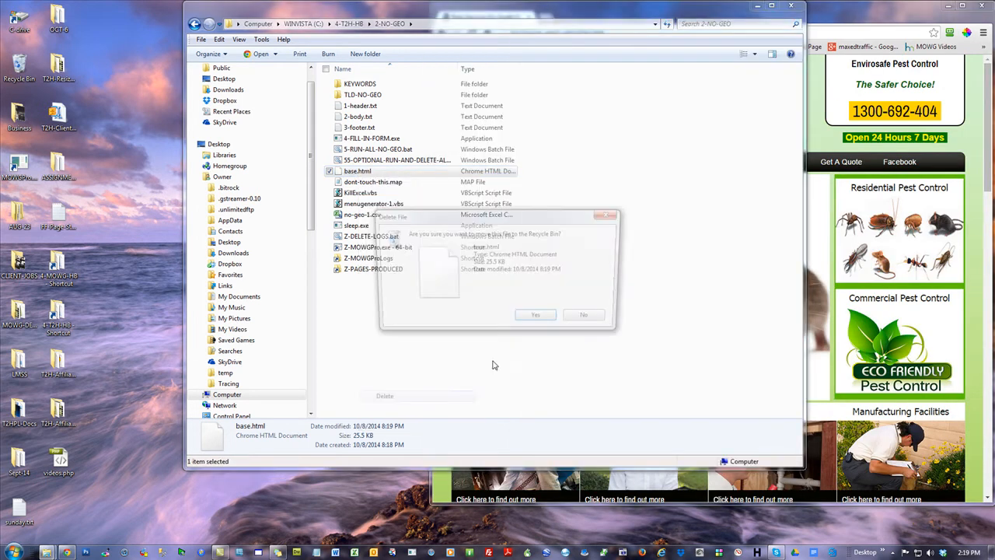
{"action": "left_click", "coordinate": [537, 319]}
Save the brisbane-pest-service.com home page to the desktop as base.html, using the Webpage, HTML Only format
{"action": "left_click", "coordinate": [887, 21]}
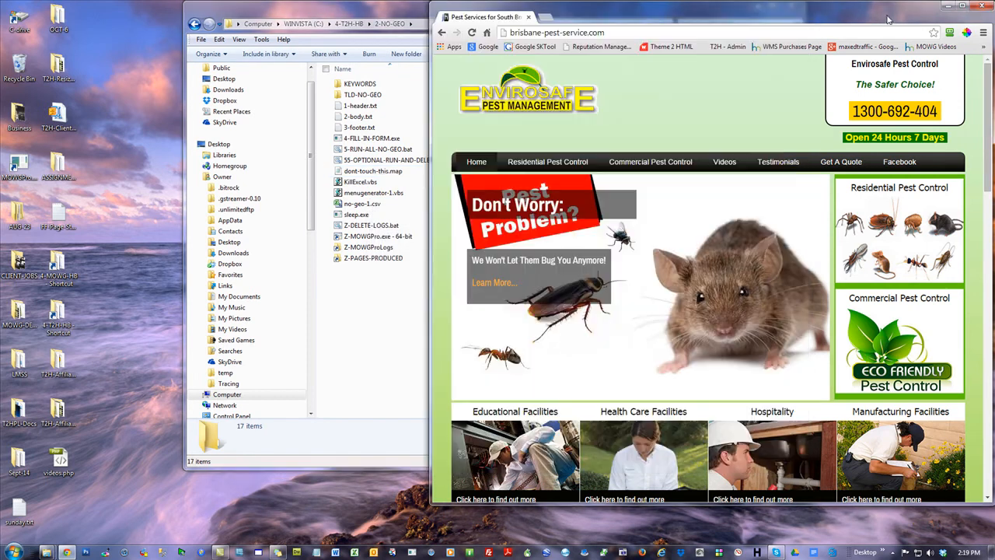
{"action": "right_click", "coordinate": [446, 66]}
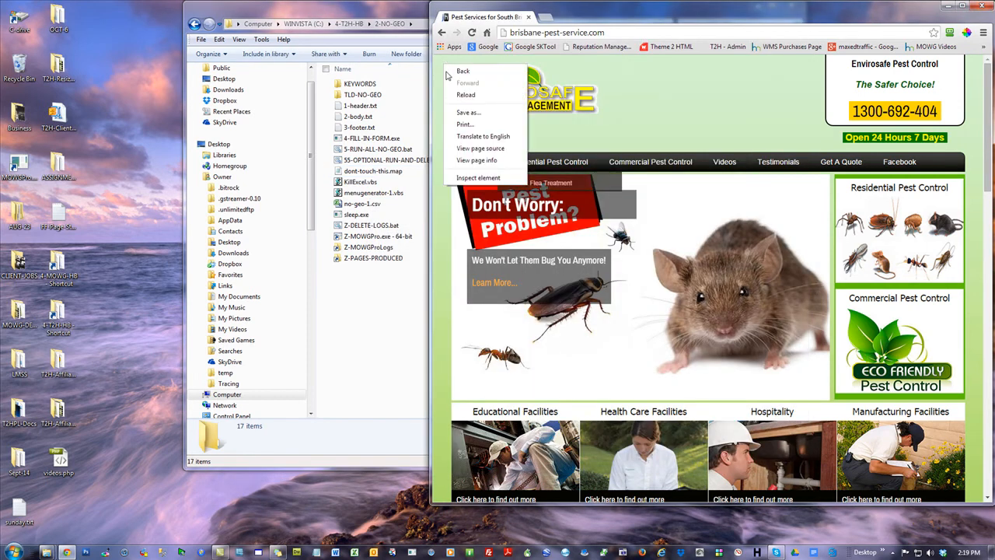
{"action": "left_click", "coordinate": [468, 112]}
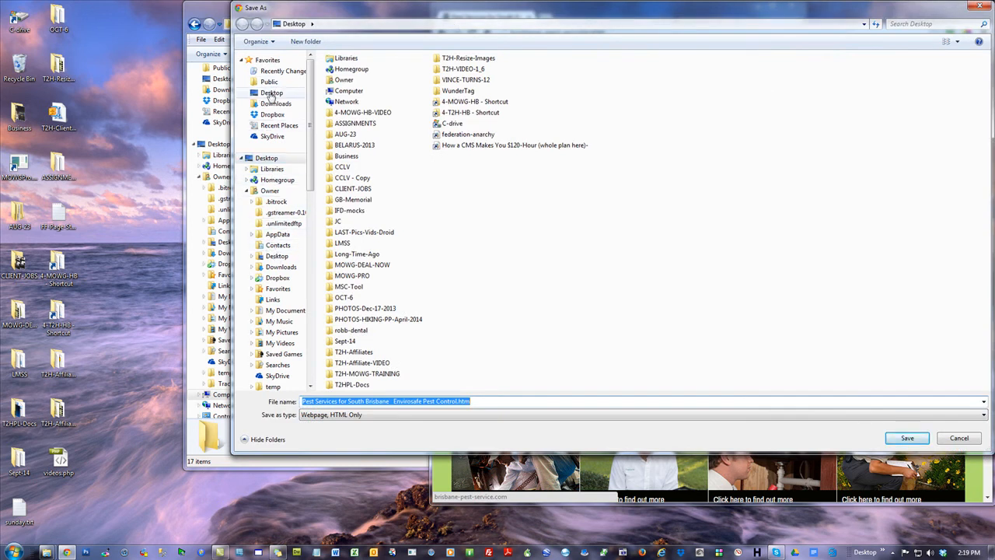
{"action": "left_click", "coordinate": [272, 93]}
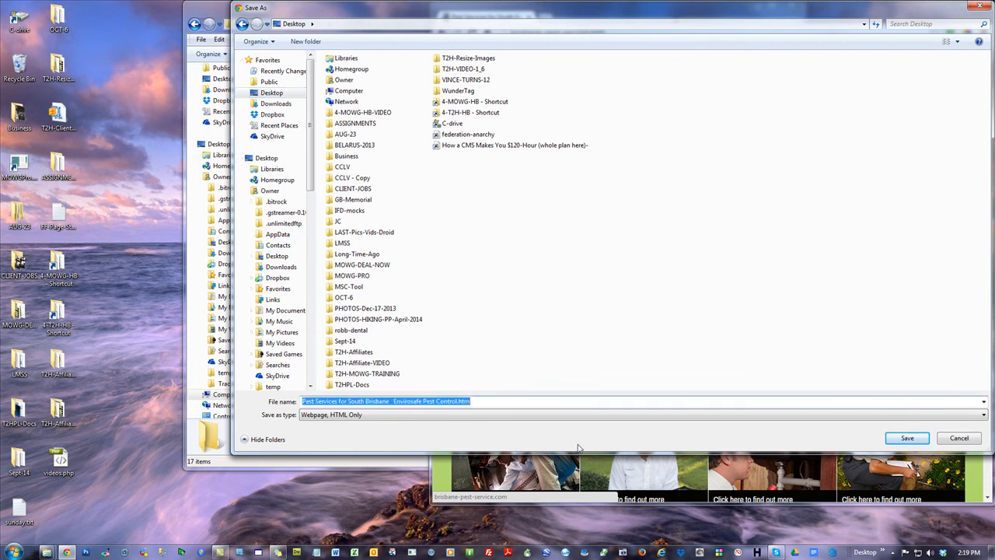
{"action": "type", "text": "base.htm"}
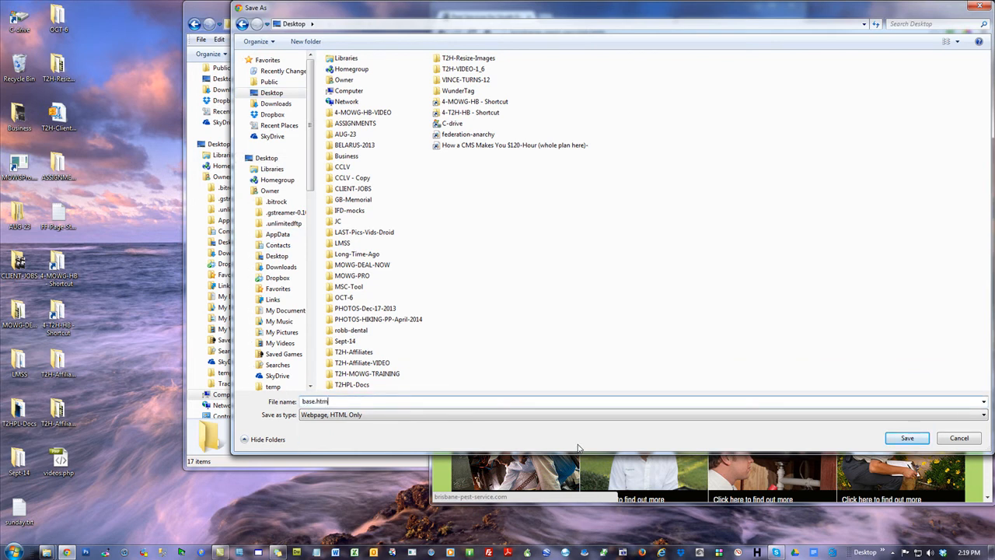
{"action": "left_click", "coordinate": [351, 415]}
{"action": "left_click", "coordinate": [342, 426]}
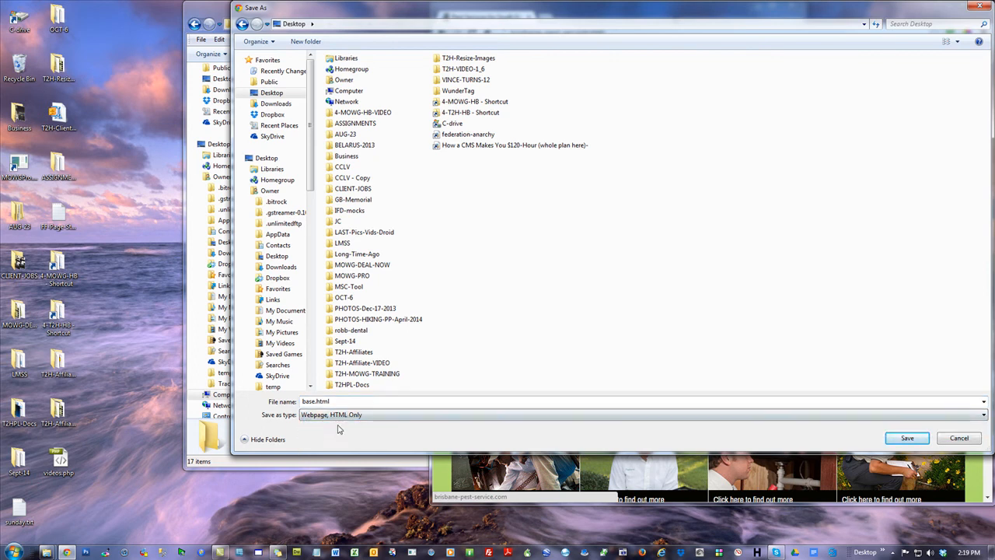
{"action": "left_click", "coordinate": [922, 437]}
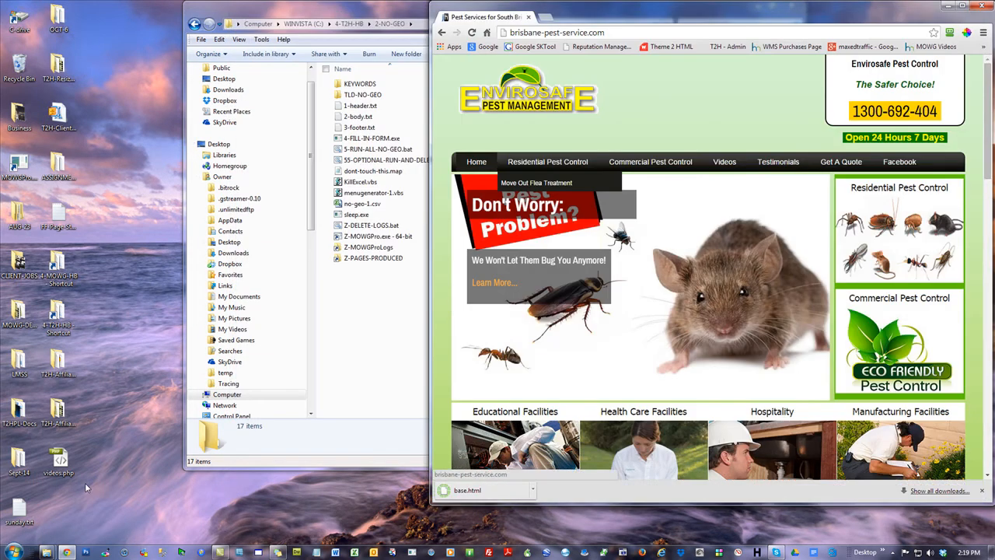
Move base.html from the desktop into the 2-NO-GEO folder and open it for editing in a maximized Notepad window
{"action": "left_click_drag", "start_coordinate": [59, 510], "coordinate": [395, 344]}
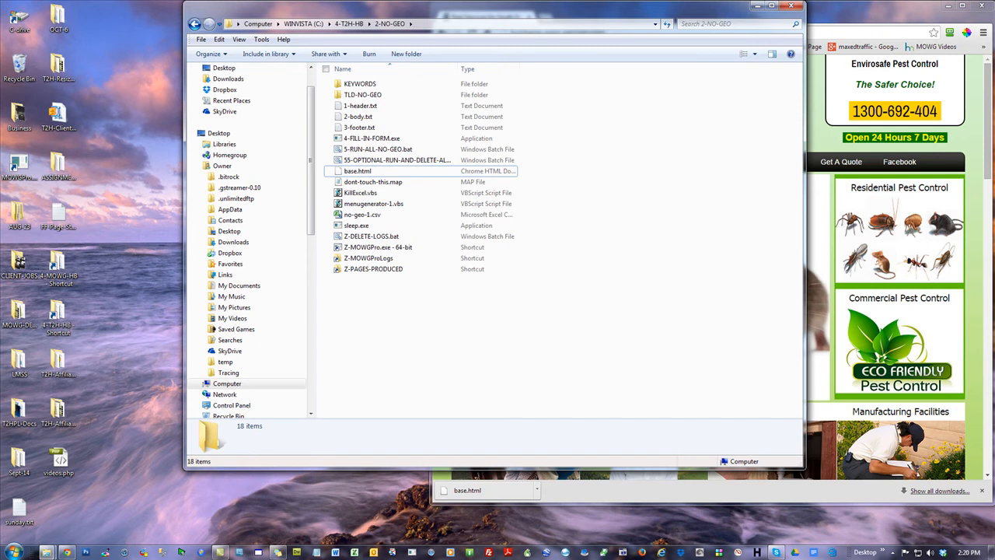
{"action": "left_click", "coordinate": [967, 8]}
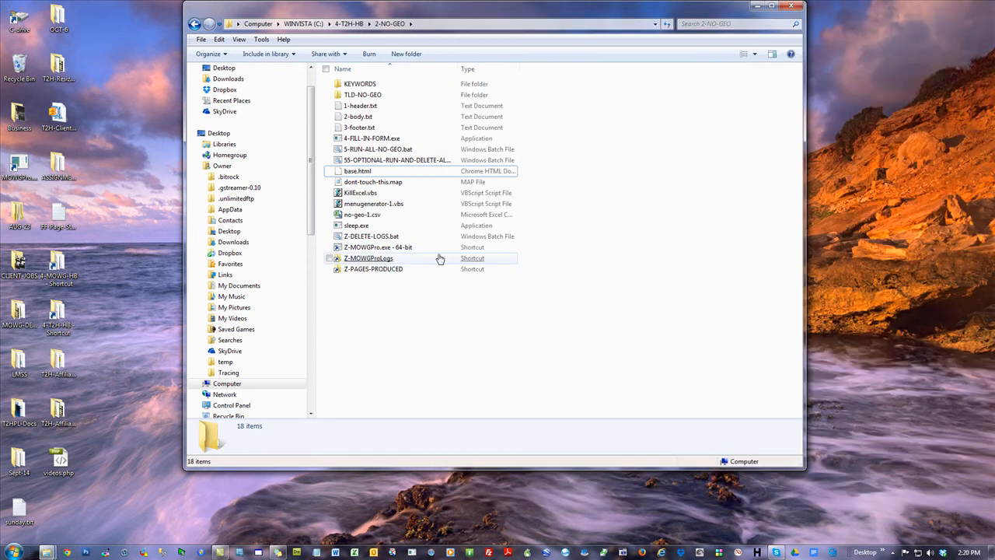
{"action": "right_click", "coordinate": [354, 175]}
{"action": "left_click", "coordinate": [373, 193]}
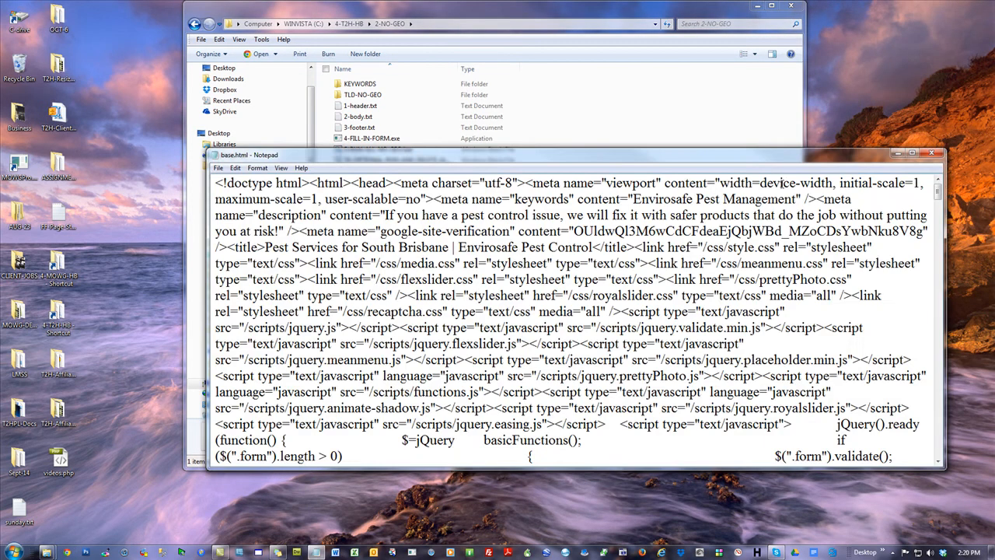
{"action": "left_click", "coordinate": [912, 153]}
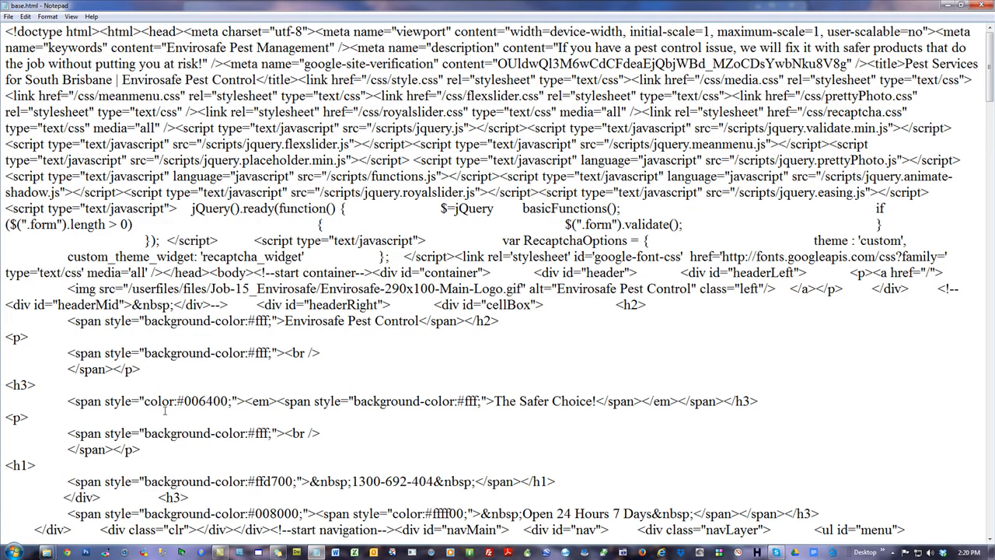
{"action": "scroll", "coordinate": [167, 416], "scroll_direction": "down", "scroll_amount": 6}
{"action": "left_click_drag", "start_coordinate": [68, 353], "coordinate": [86, 353]}
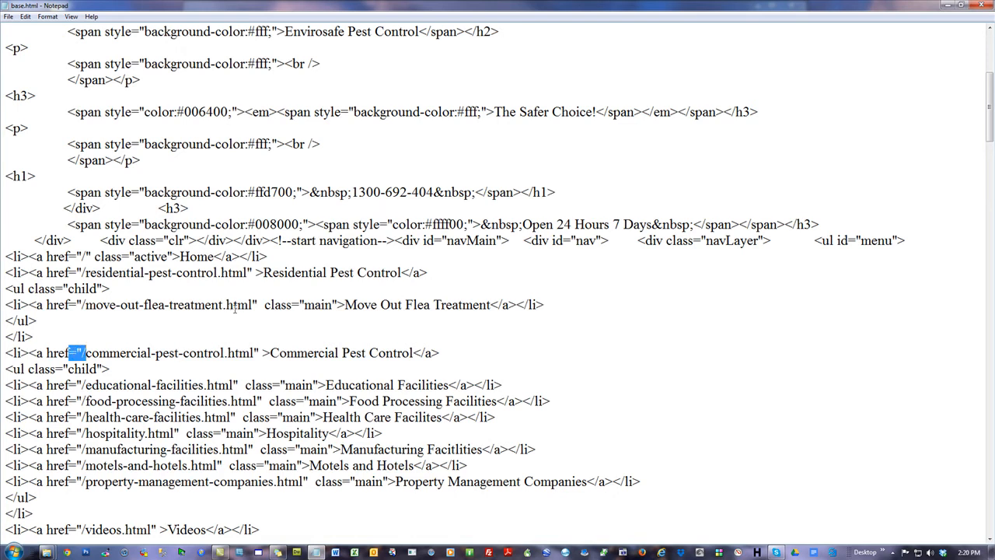
{"action": "key", "text": "ctrl+h"}
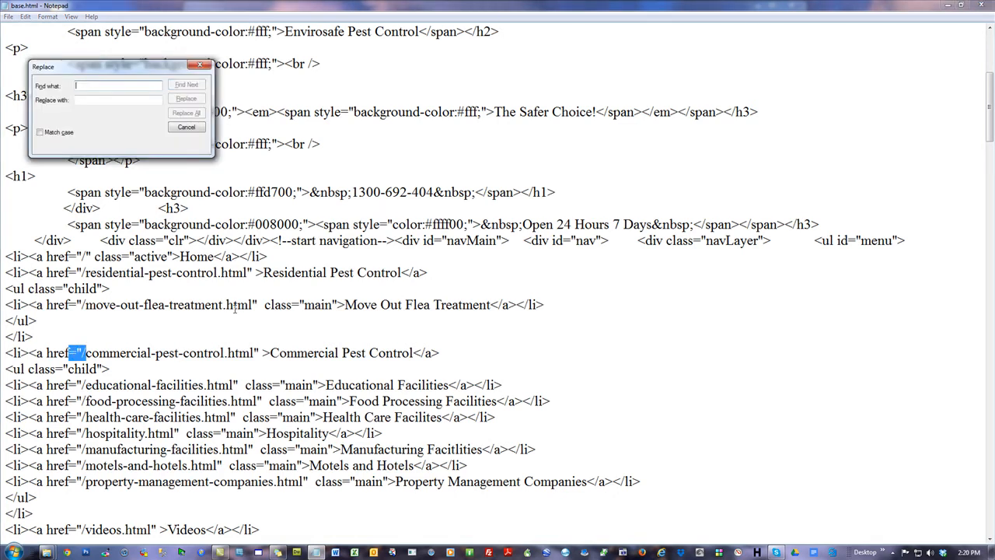
{"action": "left_click_drag", "start_coordinate": [140, 70], "coordinate": [415, 282]}
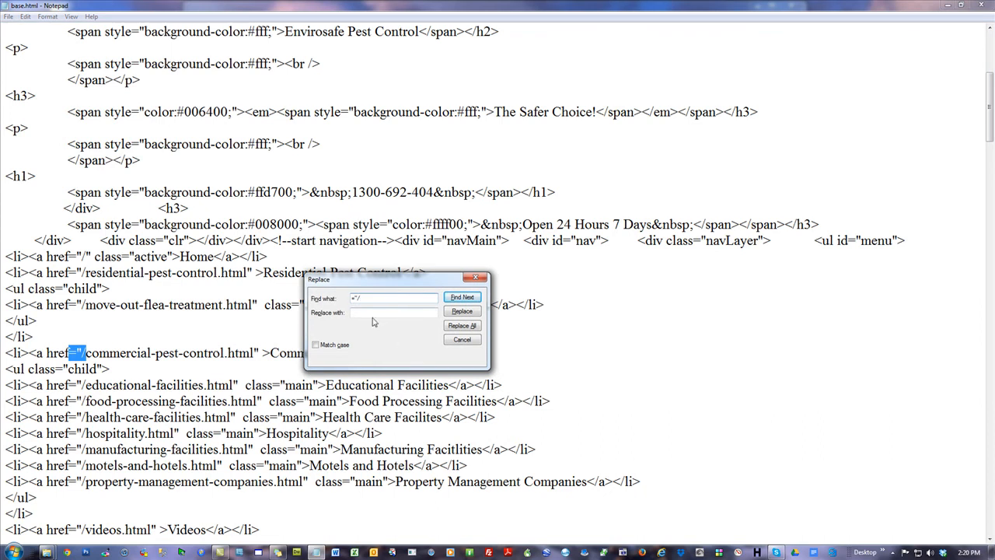
{"action": "left_click", "coordinate": [383, 311]}
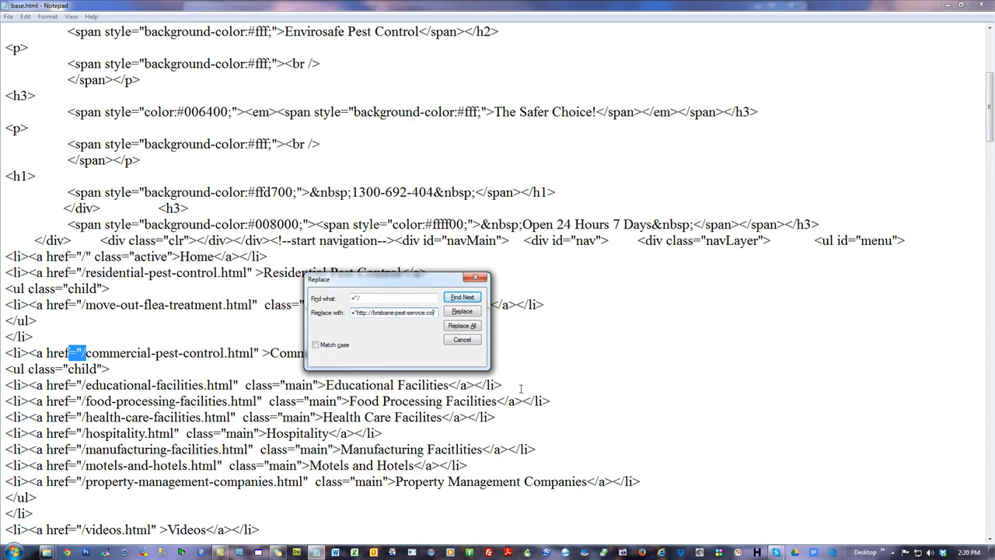
{"action": "type", "text": "/"}
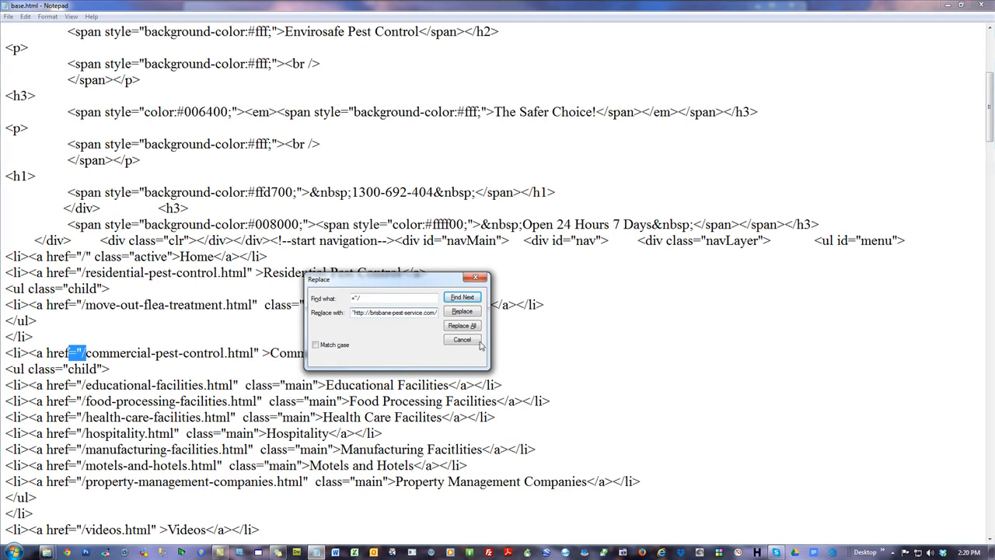
{"action": "left_click", "coordinate": [464, 327]}
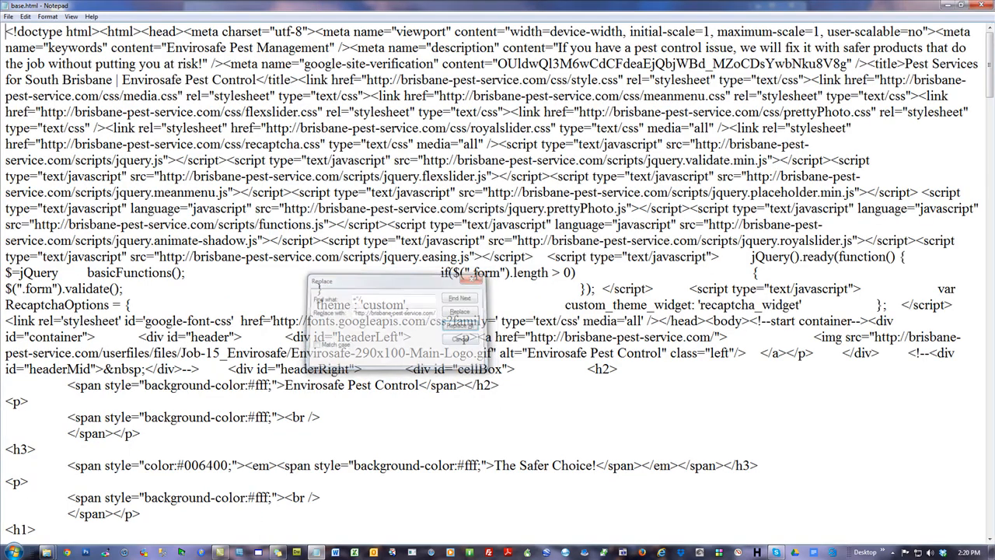
{"action": "left_click", "coordinate": [476, 278]}
Check the domain prefix in the navigation links of base.html, and save and close the file
{"action": "scroll", "coordinate": [506, 354], "scroll_direction": "down", "scroll_amount": 9}
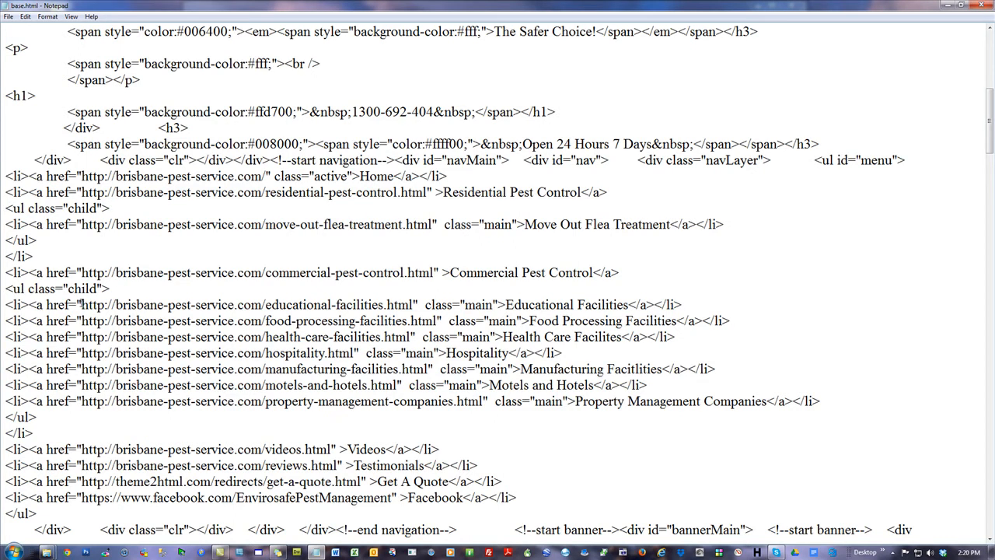
{"action": "double_click", "coordinate": [74, 304]}
{"action": "left_click_drag", "start_coordinate": [81, 304], "coordinate": [267, 304]}
{"action": "left_click", "coordinate": [265, 305]}
{"action": "left_click", "coordinate": [979, 6]}
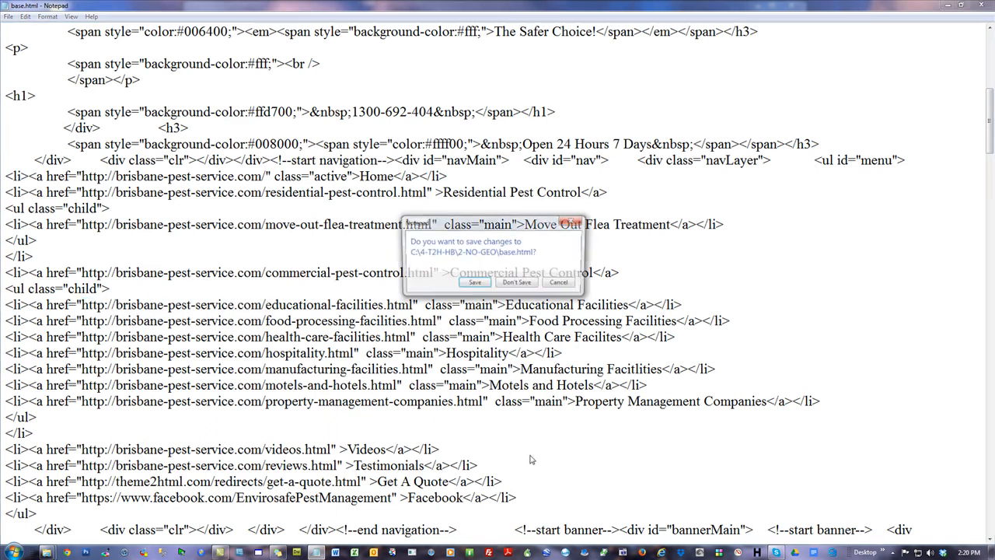
{"action": "left_click", "coordinate": [474, 281]}
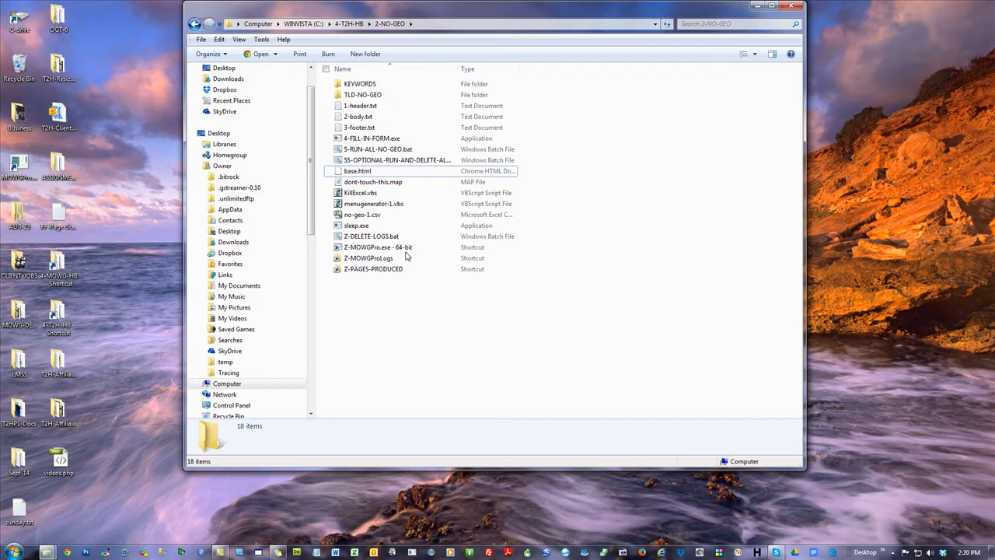
Preview the edited base.html full screen in the browser down to the list of cities served, and close it
{"action": "double_click", "coordinate": [358, 171]}
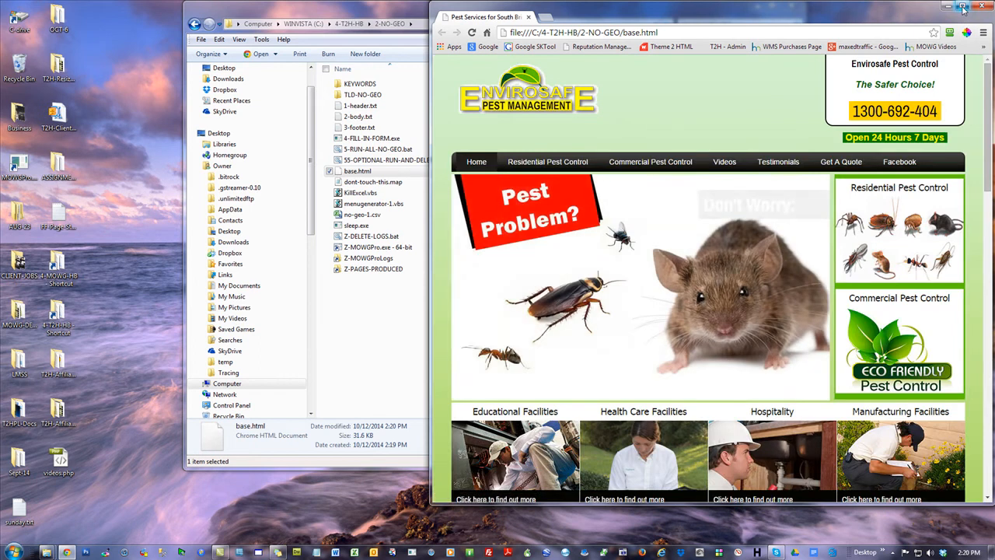
{"action": "left_click", "coordinate": [962, 8]}
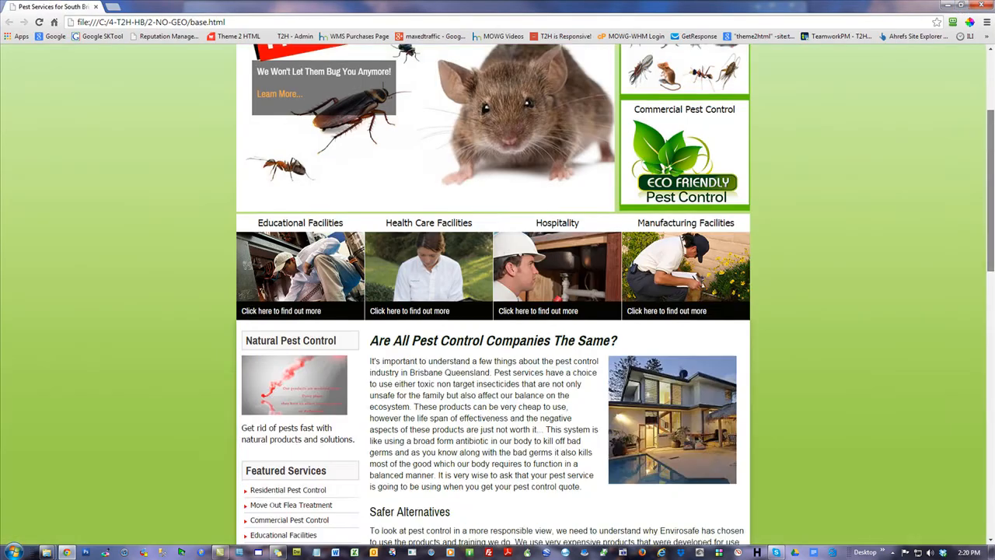
{"action": "scroll", "coordinate": [951, 77], "scroll_direction": "down", "scroll_amount": 8}
{"action": "scroll", "coordinate": [492, 295], "scroll_direction": "down", "scroll_amount": 2}
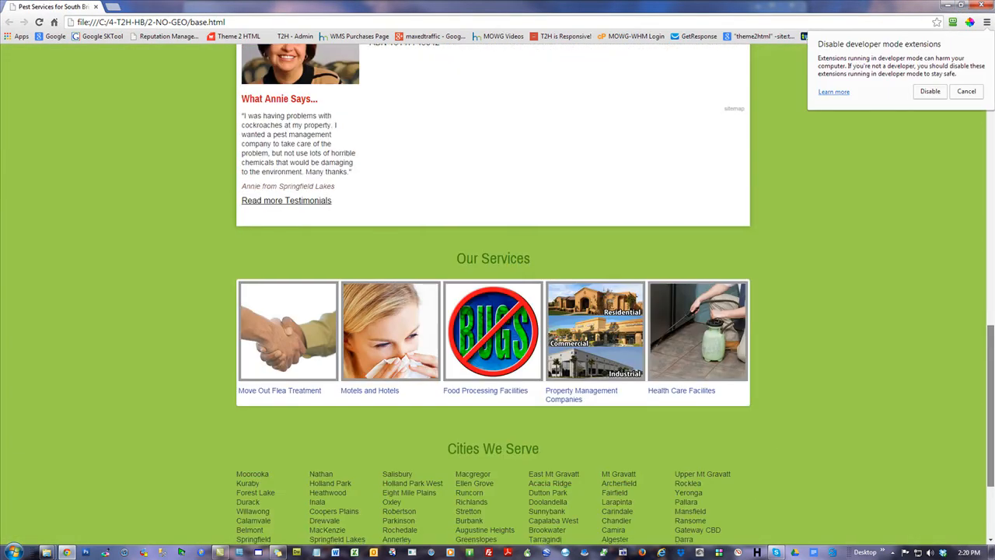
{"action": "left_click", "coordinate": [984, 6]}
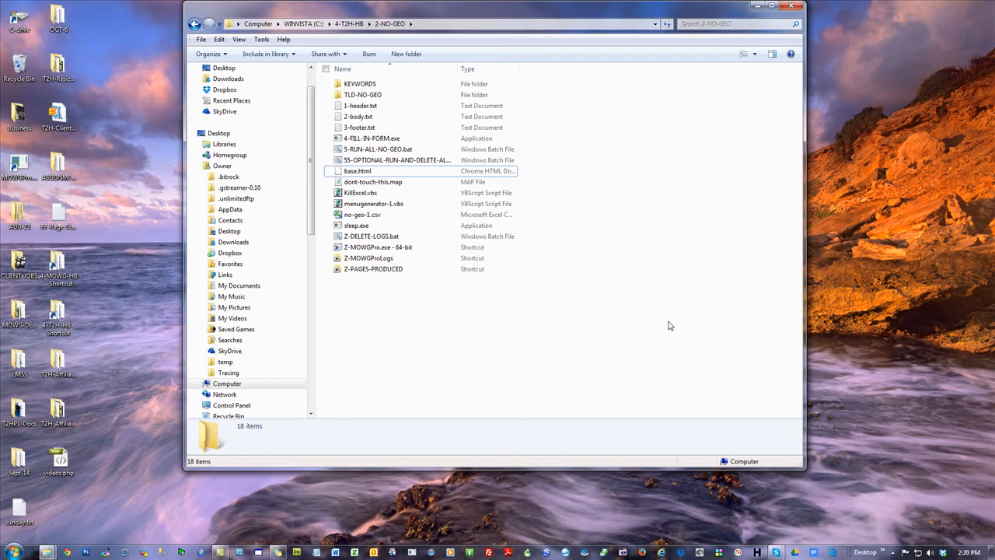
Open base.html and 1-header.txt in Notepad and arrange the two windows so both texts are accessible
{"action": "right_click", "coordinate": [356, 171]}
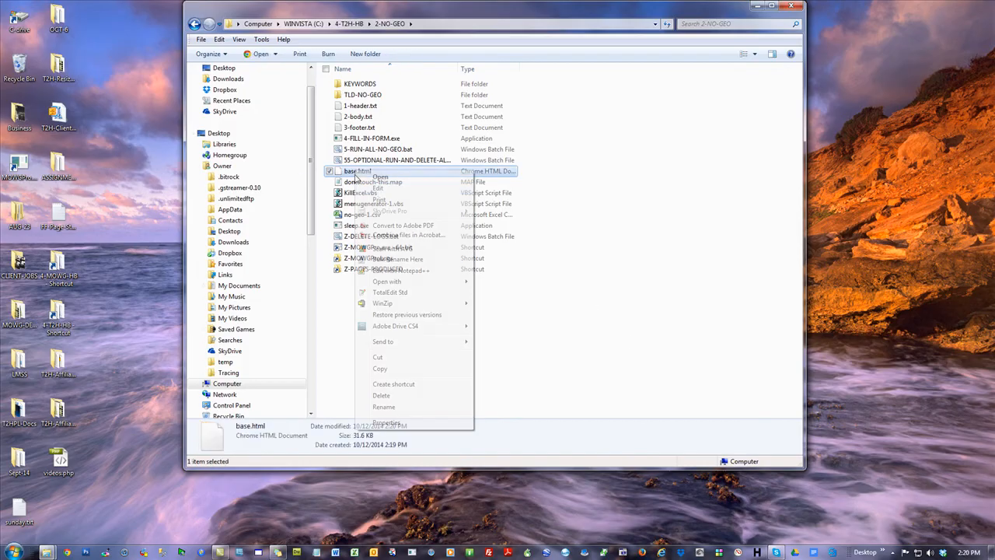
{"action": "left_click", "coordinate": [378, 189]}
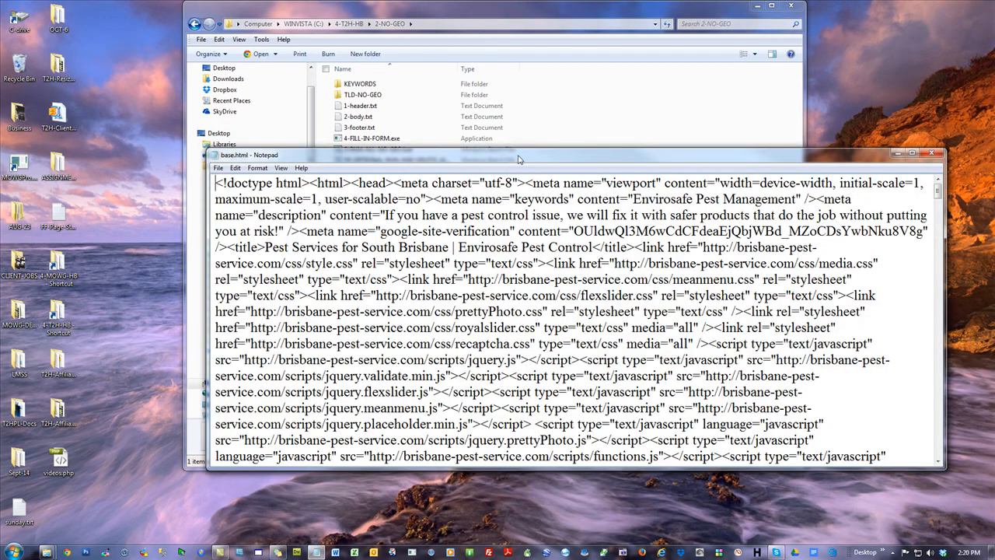
{"action": "left_click_drag", "start_coordinate": [519, 156], "coordinate": [499, 261]}
{"action": "double_click", "coordinate": [360, 106]}
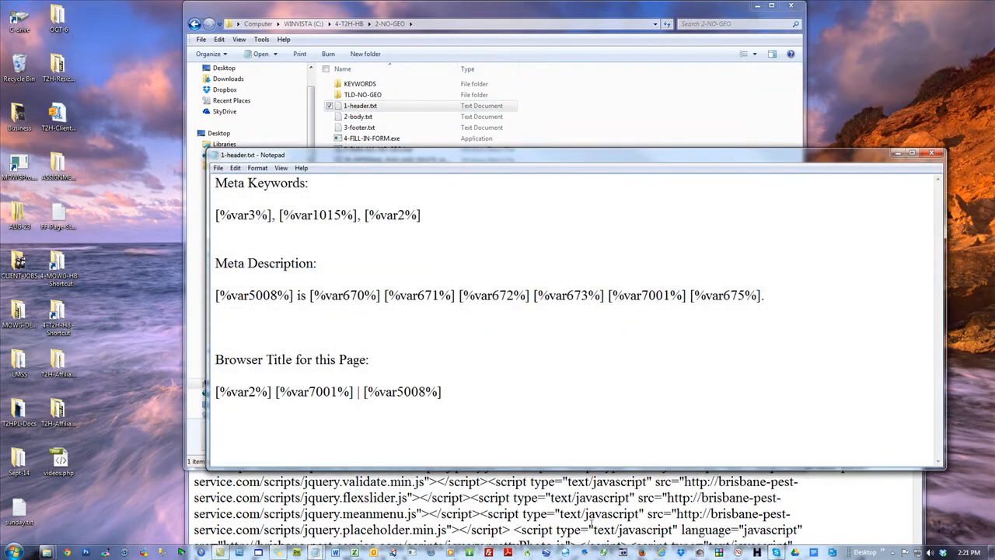
{"action": "left_click", "coordinate": [585, 516]}
{"action": "left_click_drag", "start_coordinate": [451, 157], "coordinate": [270, 41]}
Replace the meta keywords content in base.html with [%var3%], [%var1015%], [%var2%] copied from 1-header.txt
{"action": "left_click_drag", "start_coordinate": [243, 94], "coordinate": [31, 98]}
{"action": "key", "text": "ctrl+c"}
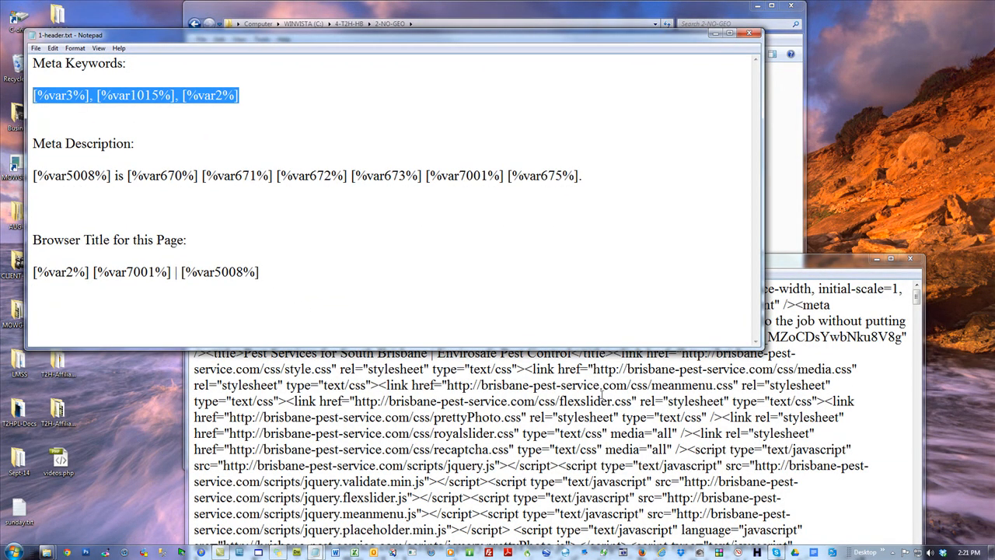
{"action": "left_click", "coordinate": [586, 433]}
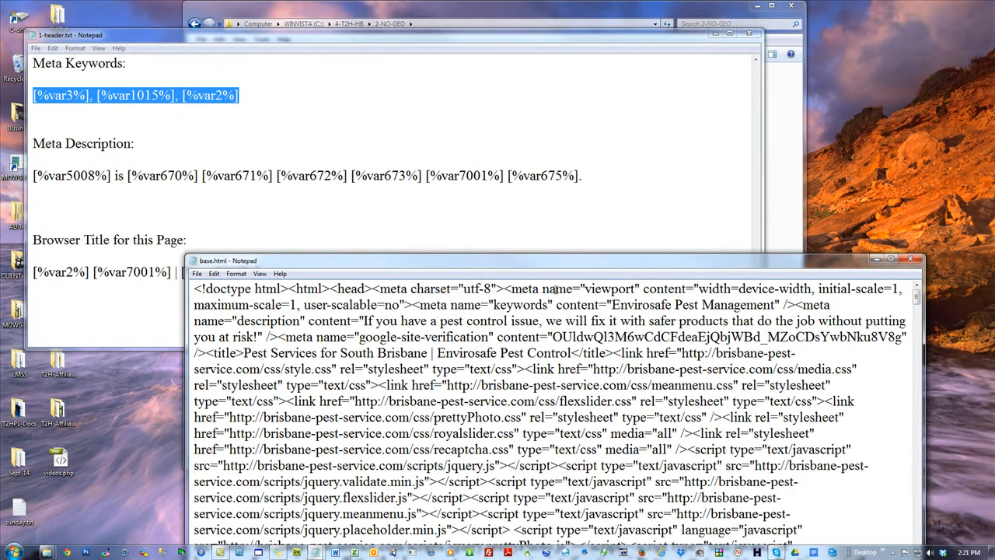
{"action": "left_click_drag", "start_coordinate": [775, 305], "coordinate": [610, 305]}
{"action": "key", "text": "ctrl+v"}
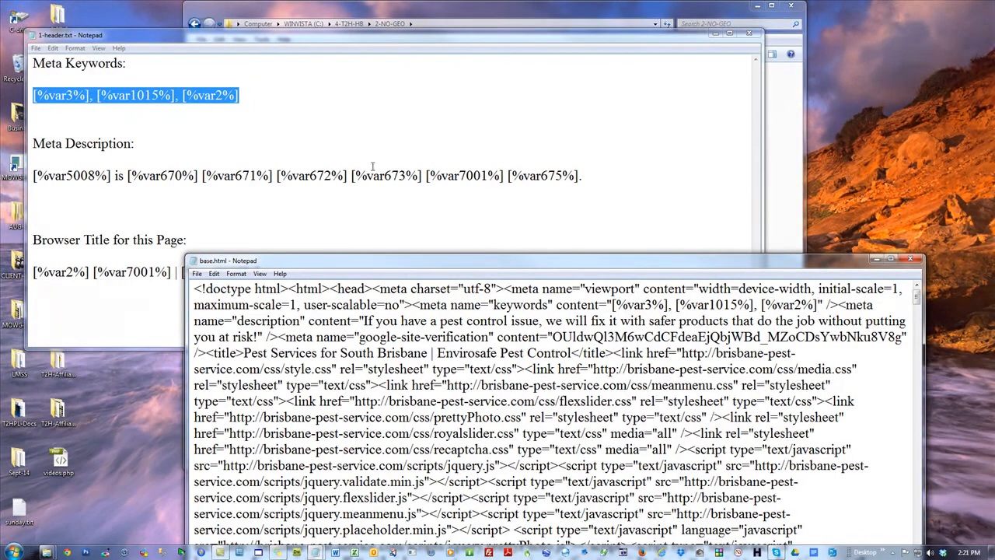
Replace the meta description content in base.html with the variable sentence beginning [%var5008%] is [%var670%] copied from 1-header.txt
{"action": "left_click", "coordinate": [590, 177]}
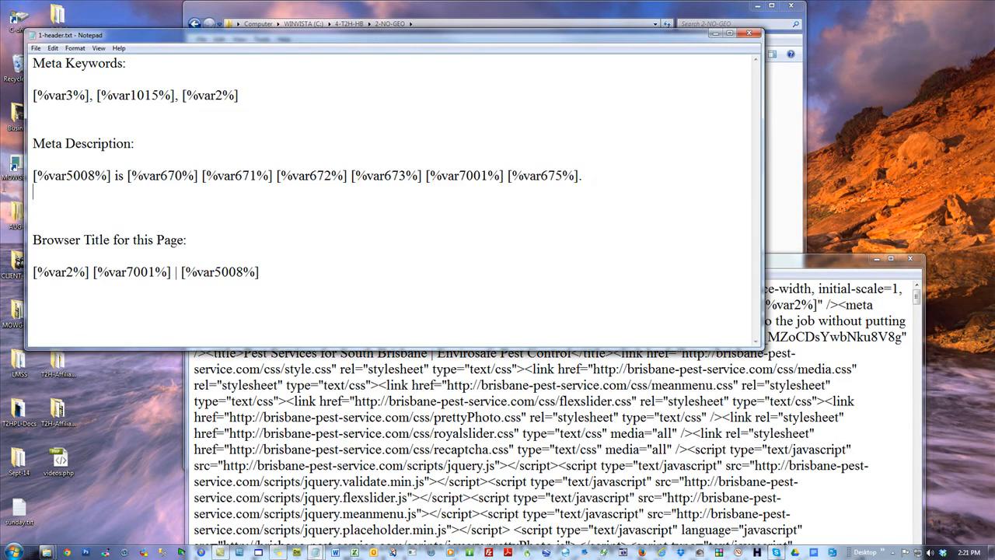
{"action": "left_click_drag", "start_coordinate": [591, 177], "coordinate": [33, 177]}
{"action": "key", "text": "ctrl+c"}
{"action": "left_click", "coordinate": [582, 412]}
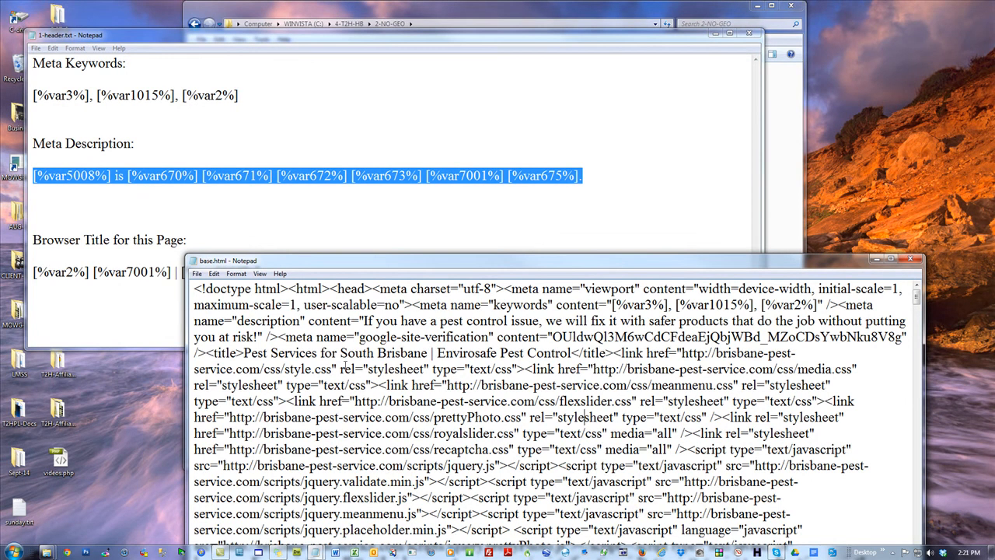
{"action": "left_click_drag", "start_coordinate": [364, 320], "coordinate": [256, 336]}
{"action": "key", "text": "ctrl+v"}
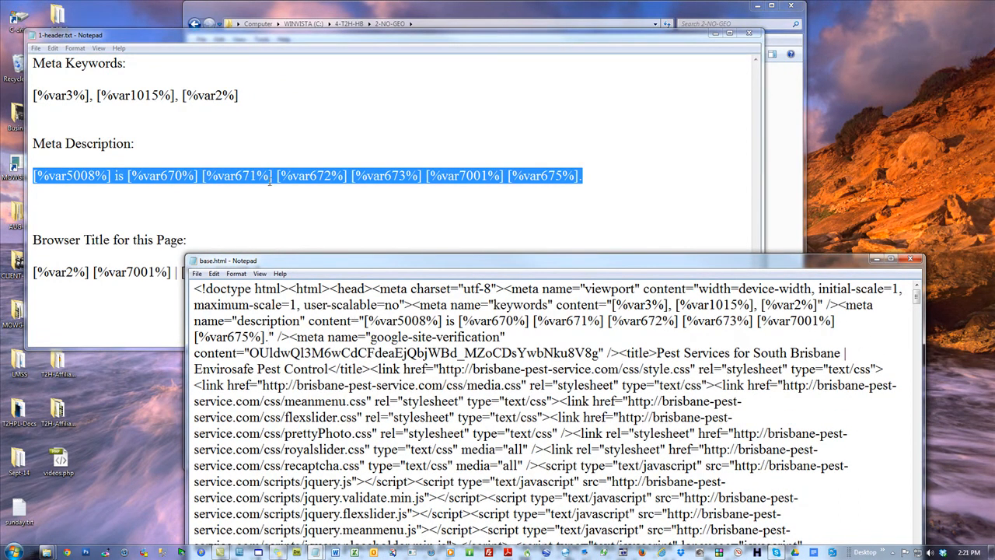
Replace the page title text in base.html with [%var2%] [%var7001%] | [%var5008%] copied from 1-header.txt, and close 1-header.txt
{"action": "left_click", "coordinate": [140, 290]}
{"action": "left_click_drag", "start_coordinate": [297, 271], "coordinate": [35, 272]}
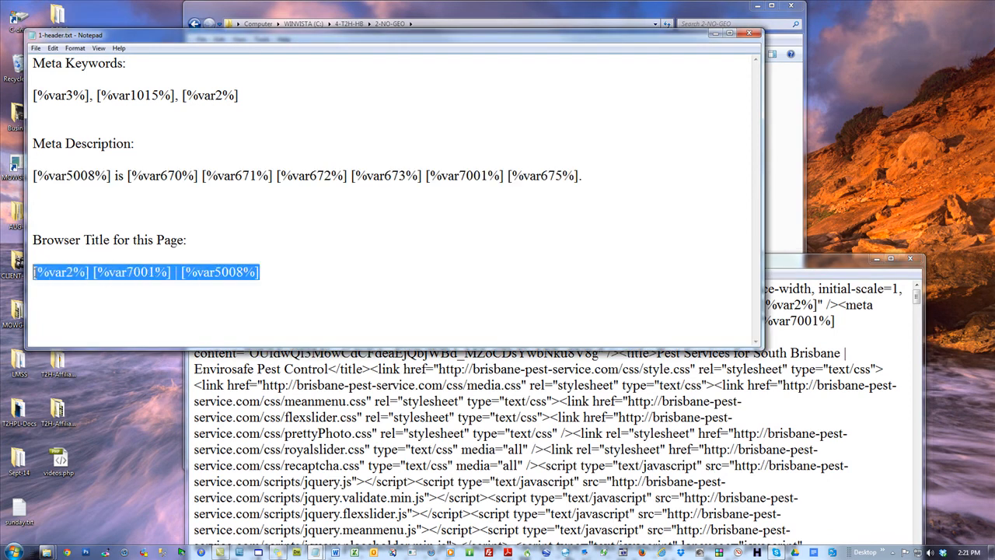
{"action": "left_click", "coordinate": [421, 417]}
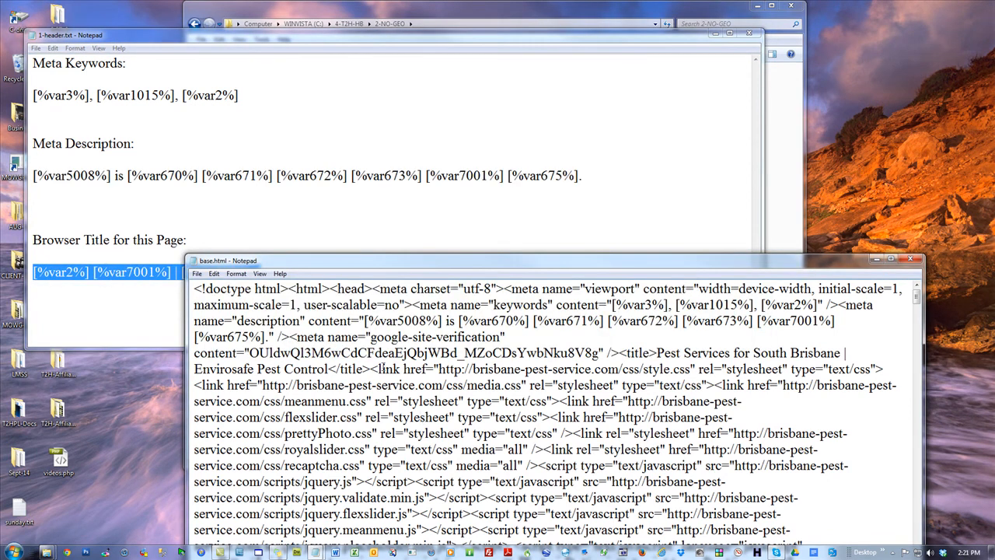
{"action": "left_click_drag", "start_coordinate": [328, 368], "coordinate": [657, 353]}
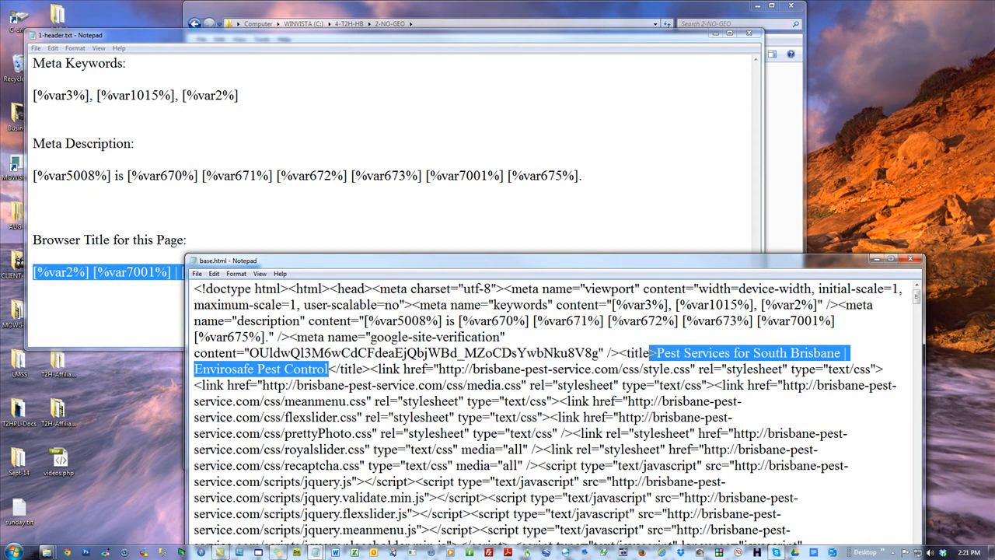
{"action": "type", "text": "[%var2%] [%var7001%] | [%var5008%]"}
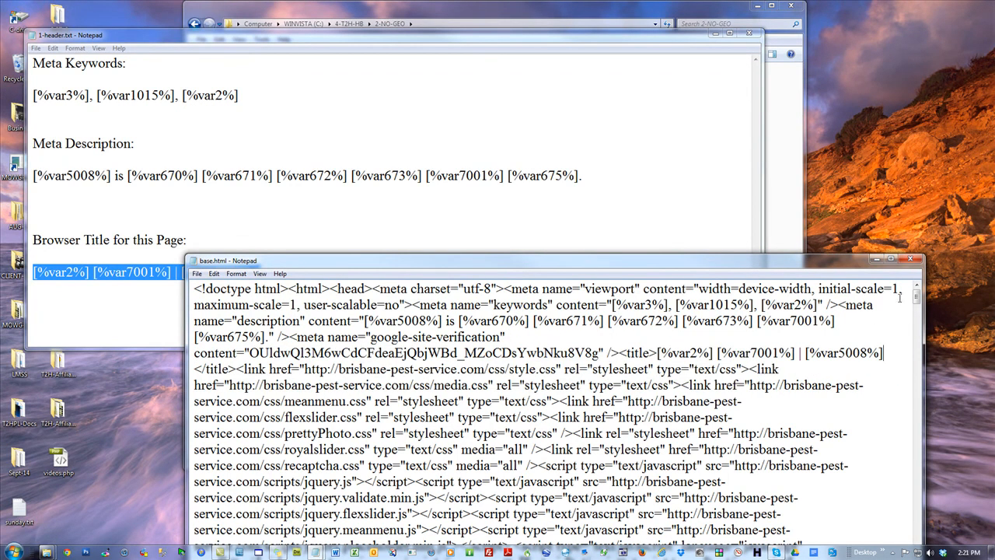
{"action": "left_click", "coordinate": [748, 34]}
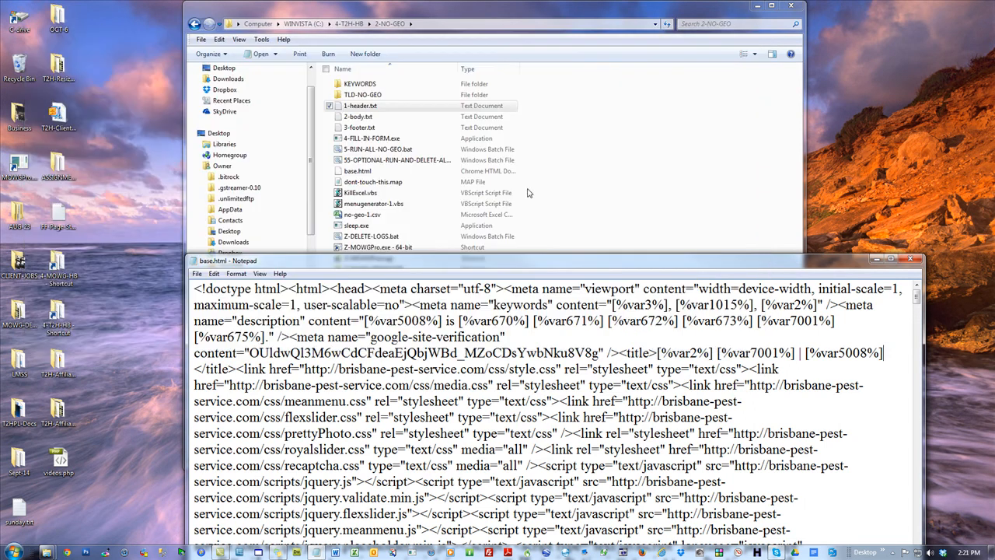
Open 2-body.txt, move the base.html window up beside it, and place the cursor at the start of base.html
{"action": "double_click", "coordinate": [347, 121]}
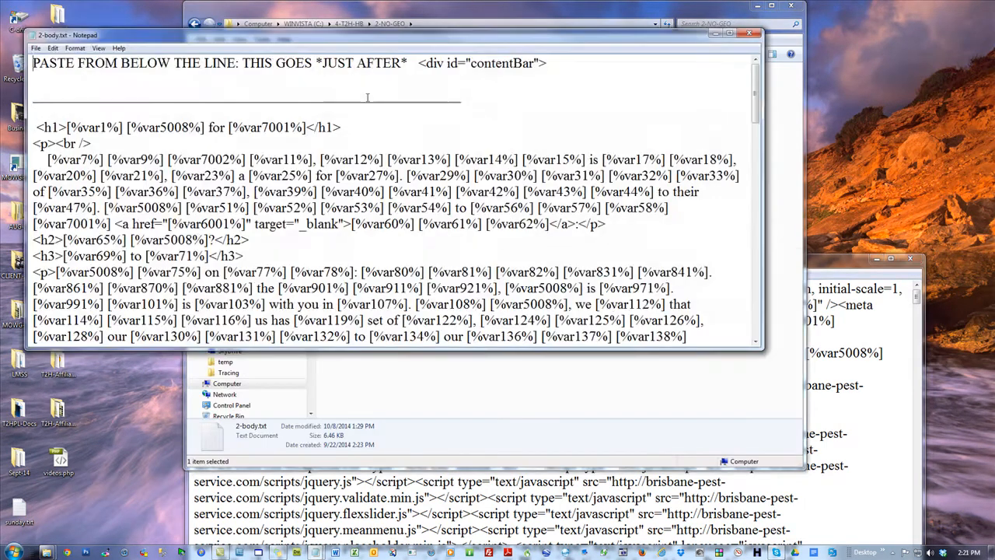
{"action": "left_click_drag", "start_coordinate": [849, 261], "coordinate": [866, 94]}
{"action": "left_click", "coordinate": [214, 122]}
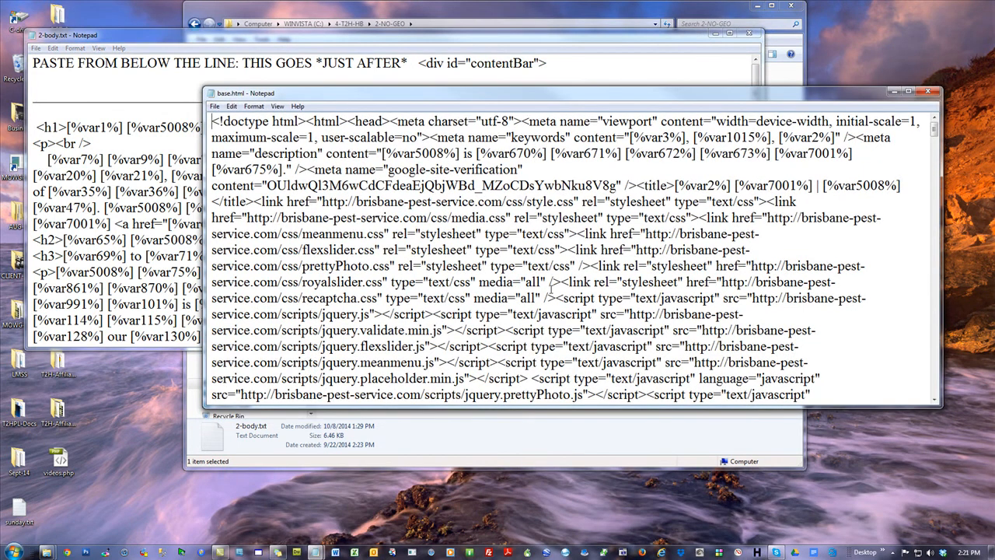
Find "contentbar" in base.html and insert blank lines just after <div id="contentBar">
{"action": "key", "text": "ctrl+f"}
{"action": "type", "text": "contentbar"}
{"action": "key", "text": "Return"}
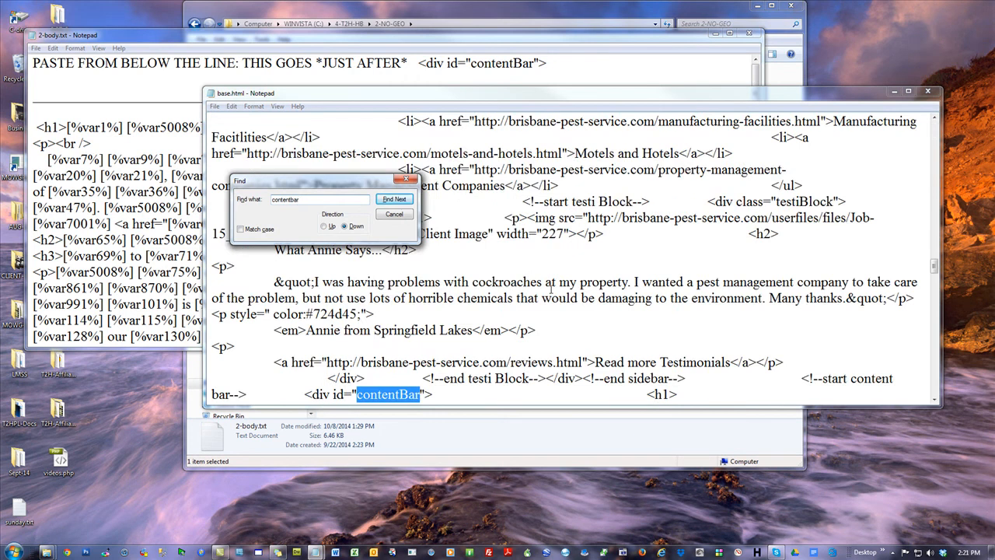
{"action": "left_click", "coordinate": [439, 394]}
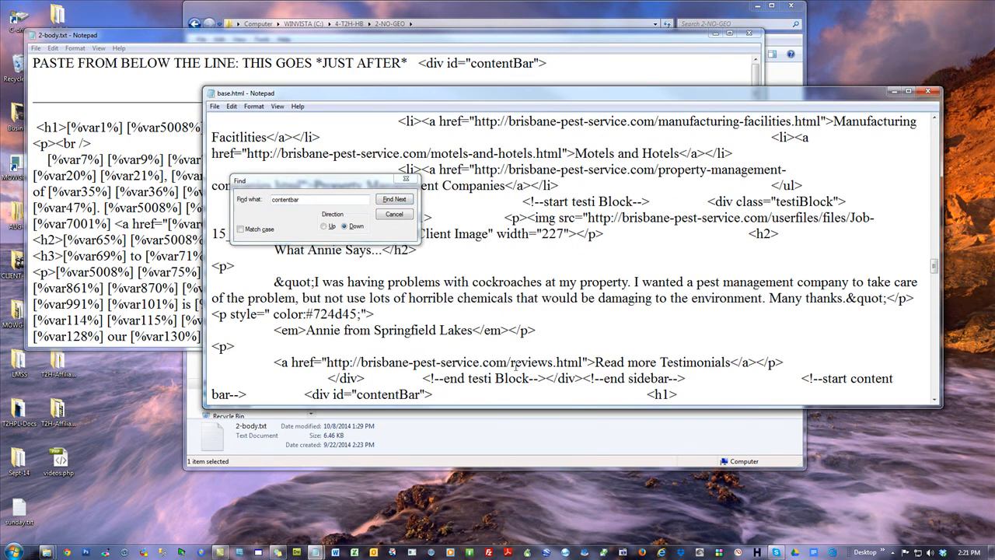
{"action": "key", "text": "Return"}
{"action": "key", "text": "Return"}
{"action": "key", "text": "Return"}
{"action": "key", "text": "Return"}
{"action": "key", "text": "Return"}
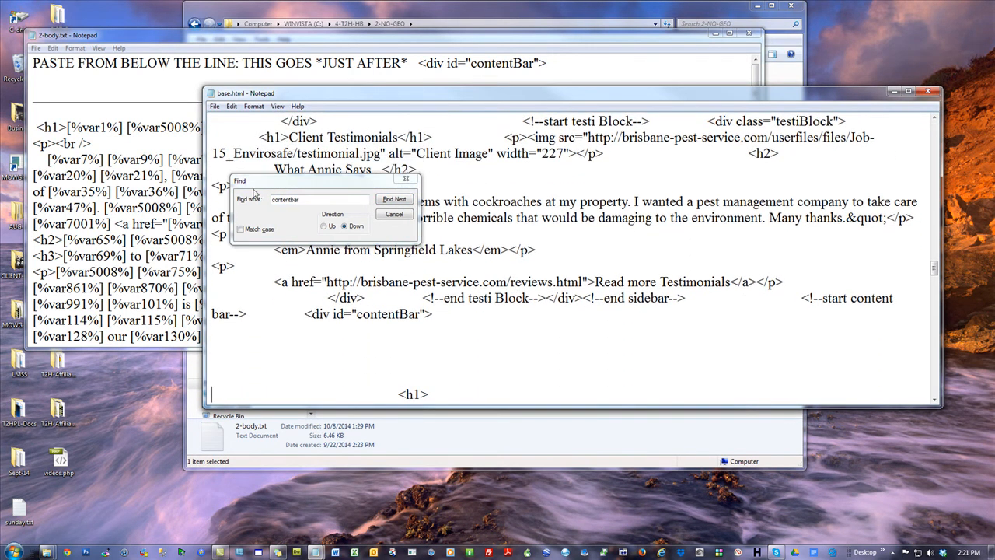
Find "content bar" in base.html and insert blank lines before the </div> that precedes the end content bar comment
{"action": "left_click", "coordinate": [290, 199]}
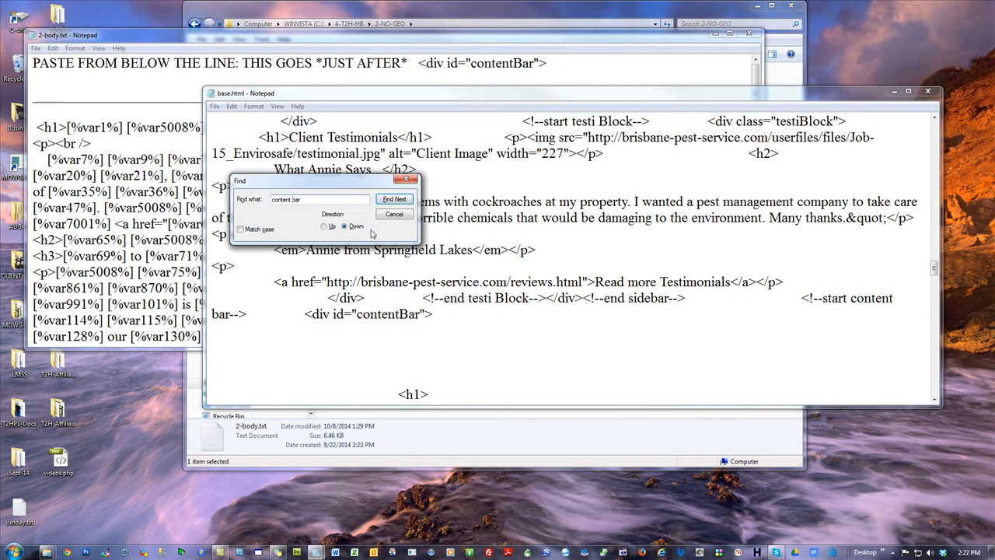
{"action": "left_click", "coordinate": [394, 199]}
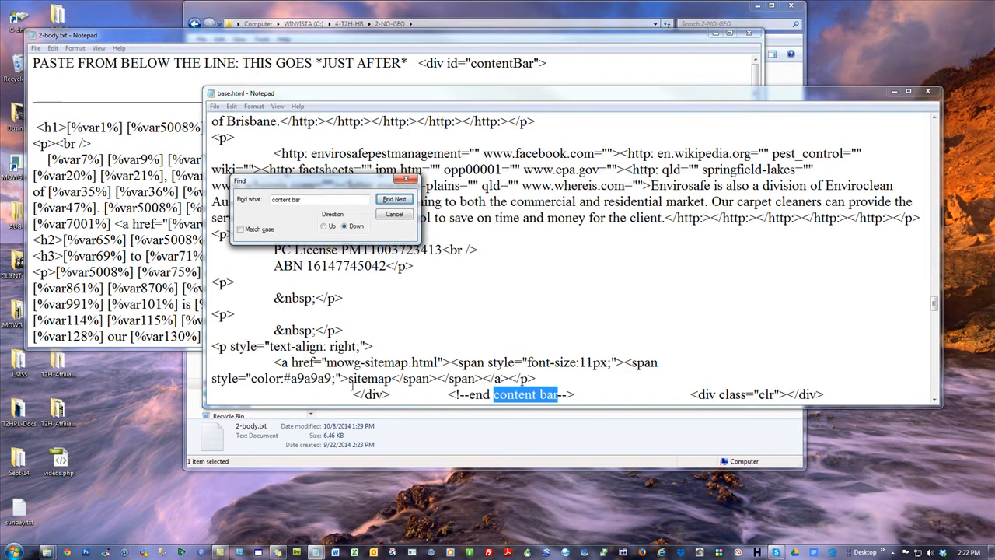
{"action": "left_click_drag", "start_coordinate": [353, 394], "coordinate": [593, 398]}
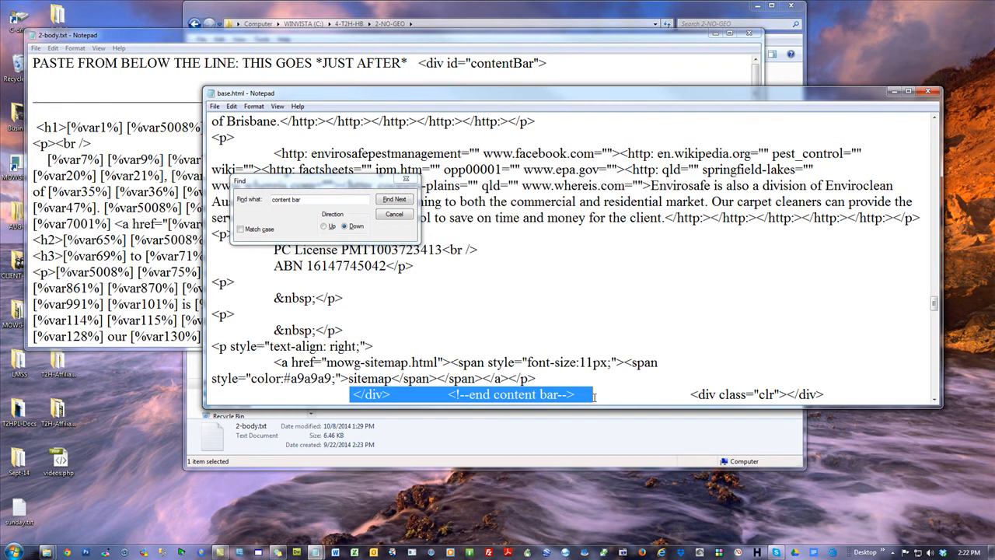
{"action": "left_click", "coordinate": [348, 396]}
{"action": "key", "text": "Return"}
{"action": "key", "text": "Return"}
{"action": "key", "text": "Return"}
{"action": "key", "text": "Return"}
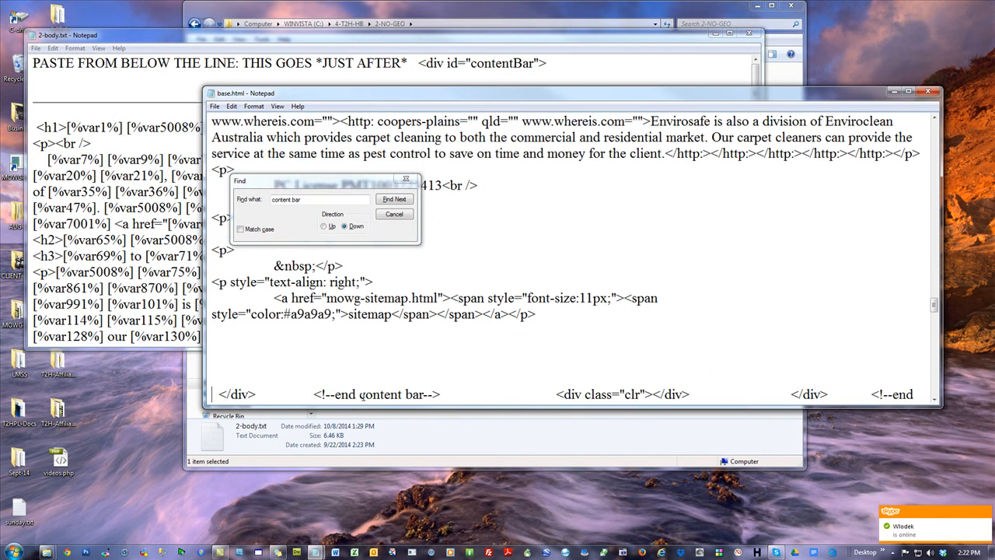
Delete the old page content between <div id="contentBar"> and its closing </div> in base.html
{"action": "left_click", "coordinate": [913, 336]}
{"action": "left_click_drag", "start_coordinate": [935, 306], "coordinate": [935, 266]}
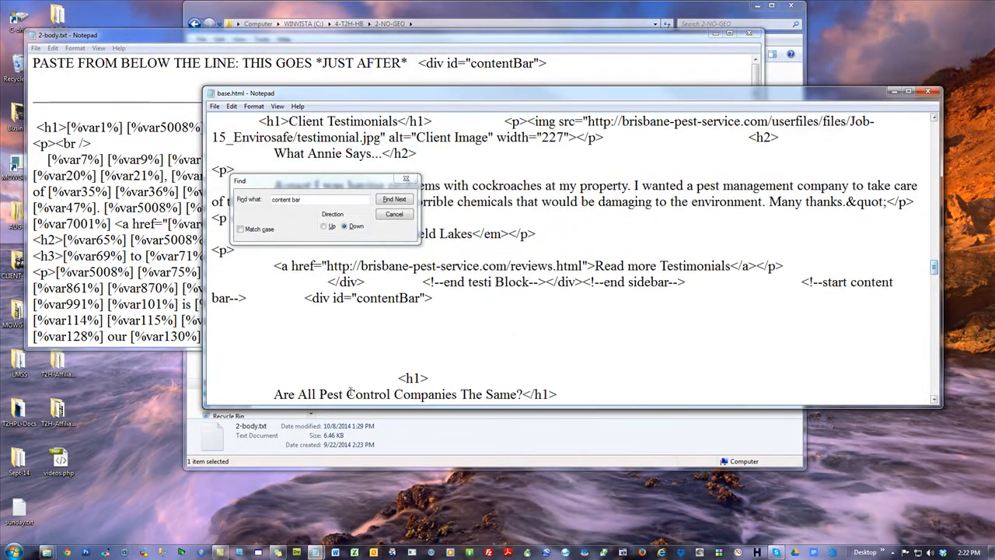
{"action": "left_click", "coordinate": [337, 347], "text": "shift"}
{"action": "key", "text": "Delete"}
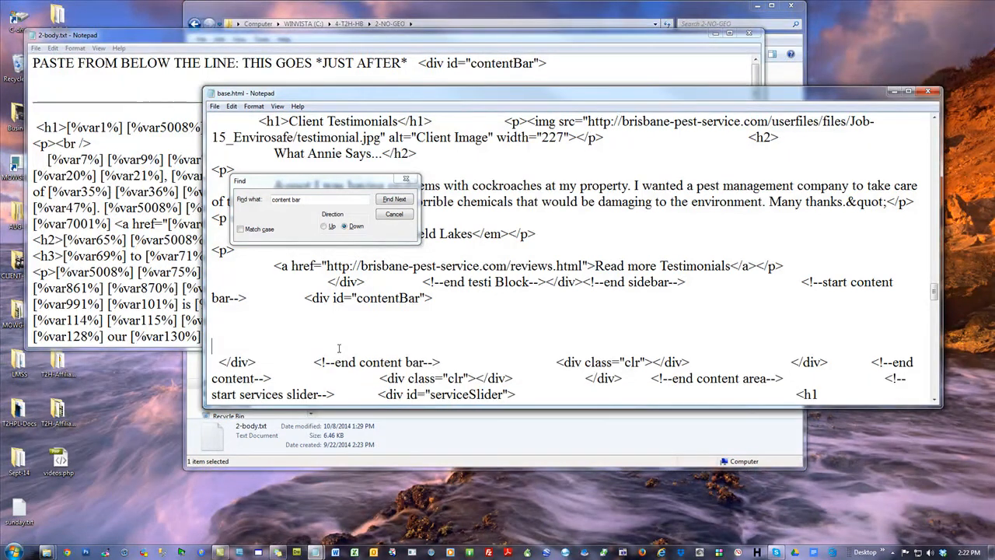
Copy the body code from below the line in 2-body.txt into the emptied contentBar div of base.html, and close 2-body.txt
{"action": "left_click", "coordinate": [35, 127]}
{"action": "left_click_drag", "start_coordinate": [755, 62], "coordinate": [752, 308]}
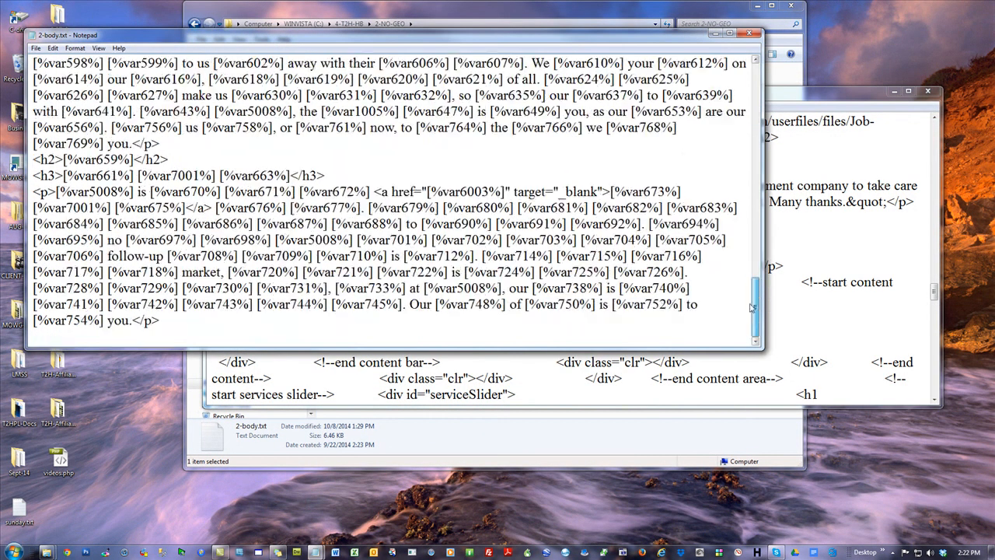
{"action": "key", "text": "ctrl+a"}
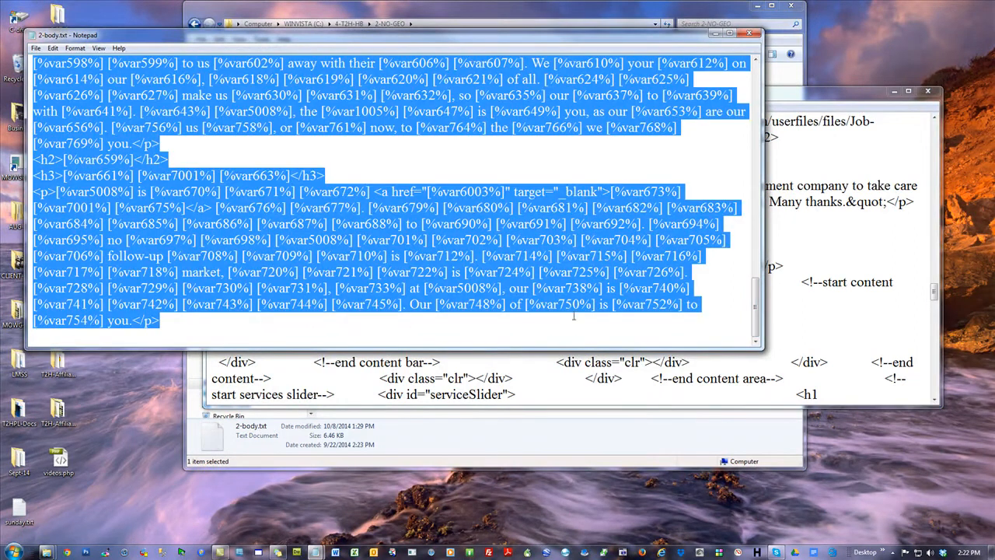
{"action": "left_click", "coordinate": [317, 360]}
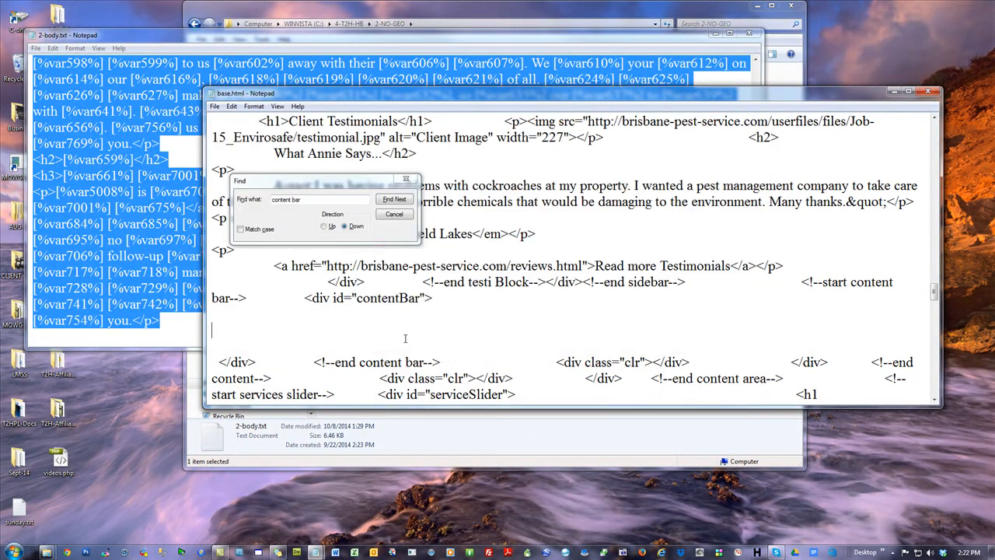
{"action": "key", "text": "ctrl+v"}
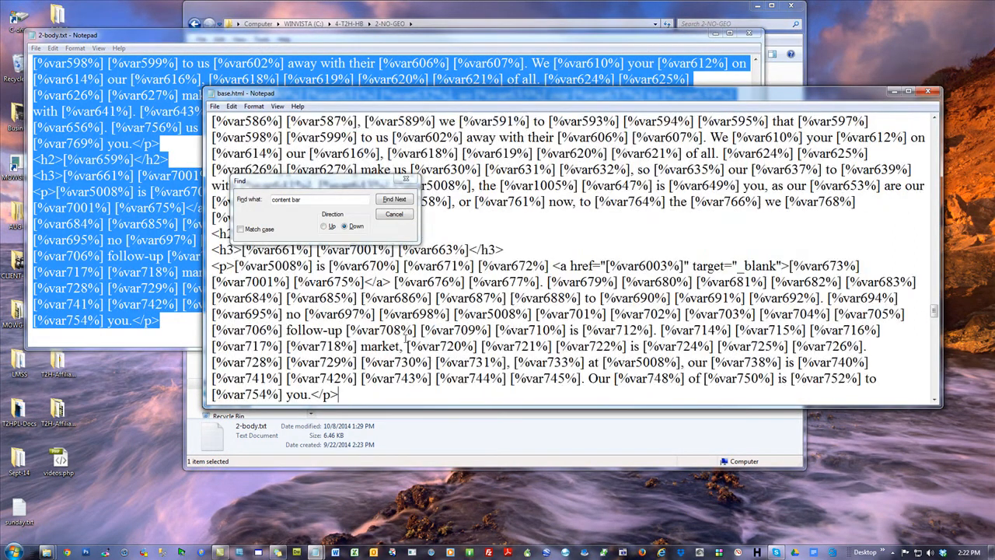
{"action": "left_click", "coordinate": [752, 35]}
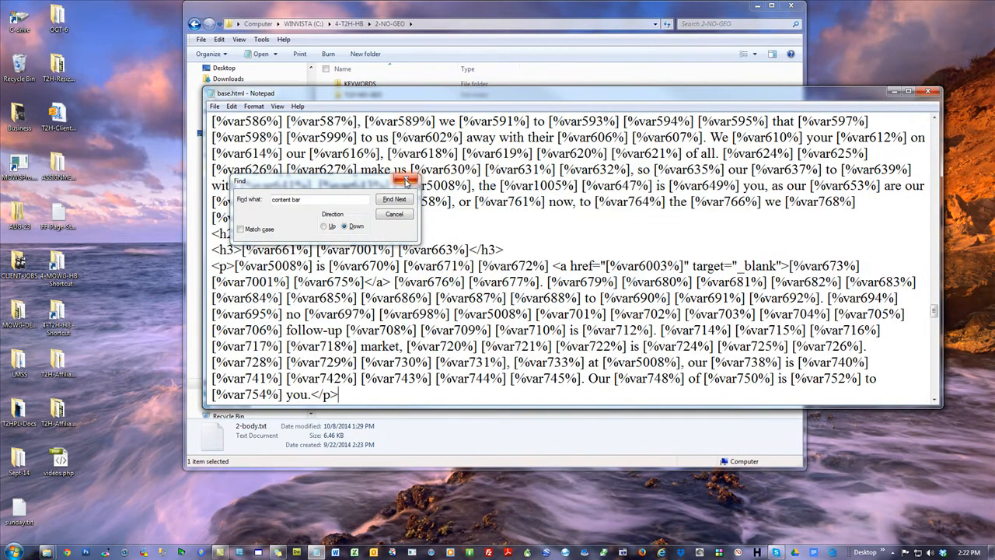
Open 3-footer.txt, select the footer link code below the line, and return to base.html
{"action": "left_click", "coordinate": [404, 23]}
{"action": "double_click", "coordinate": [373, 131]}
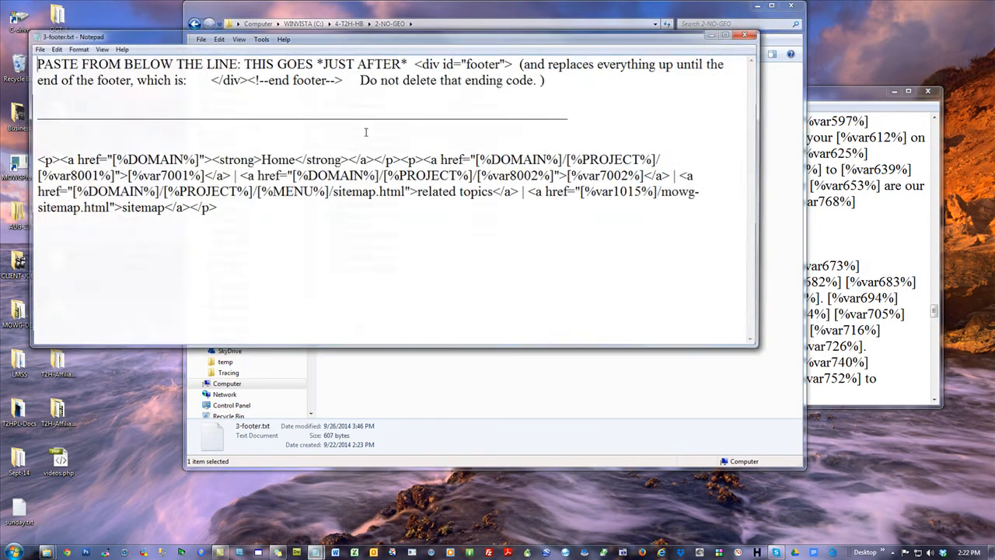
{"action": "left_click_drag", "start_coordinate": [234, 211], "coordinate": [32, 155]}
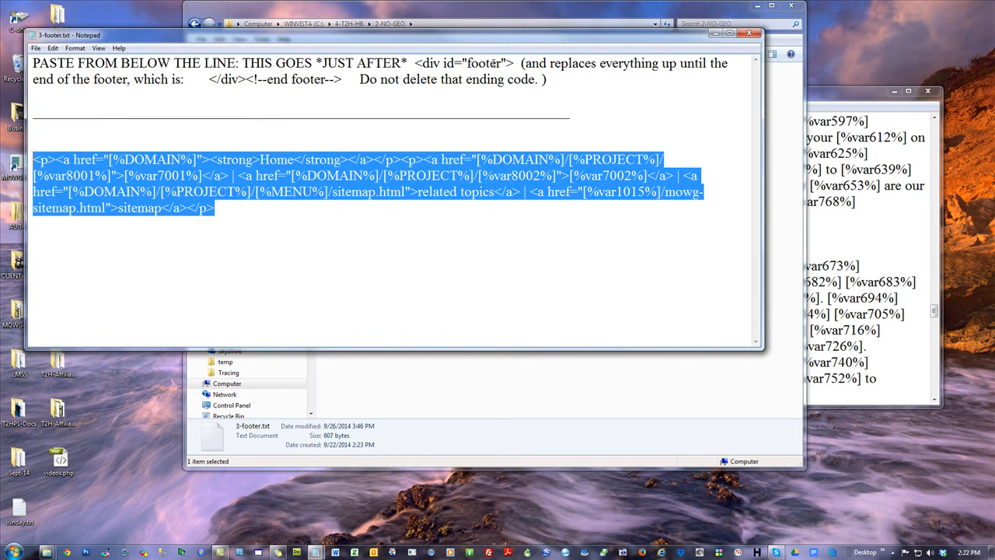
{"action": "left_click", "coordinate": [708, 398]}
{"action": "left_click", "coordinate": [856, 101]}
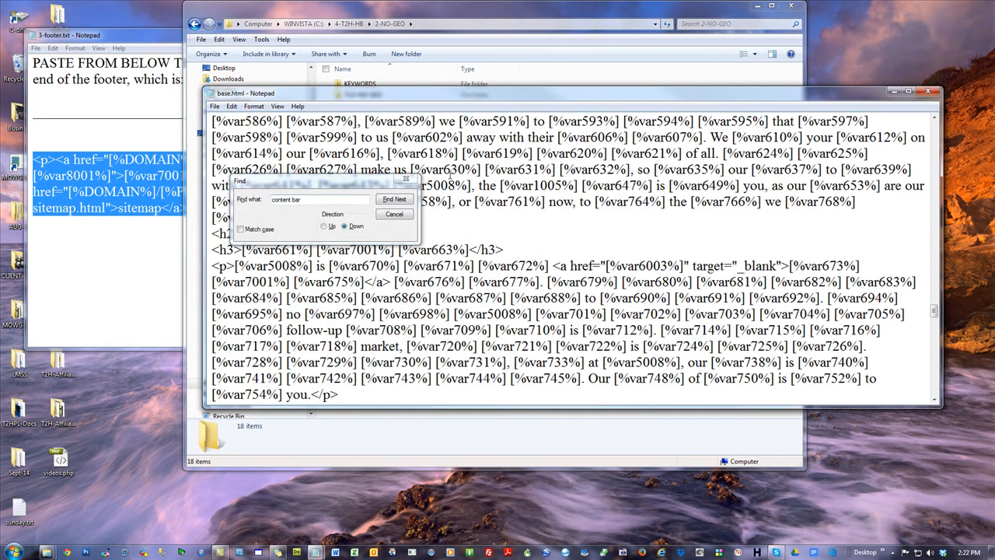
Find "footer" in base.html and go to the content that follows <div id="footer">
{"action": "left_click", "coordinate": [325, 202]}
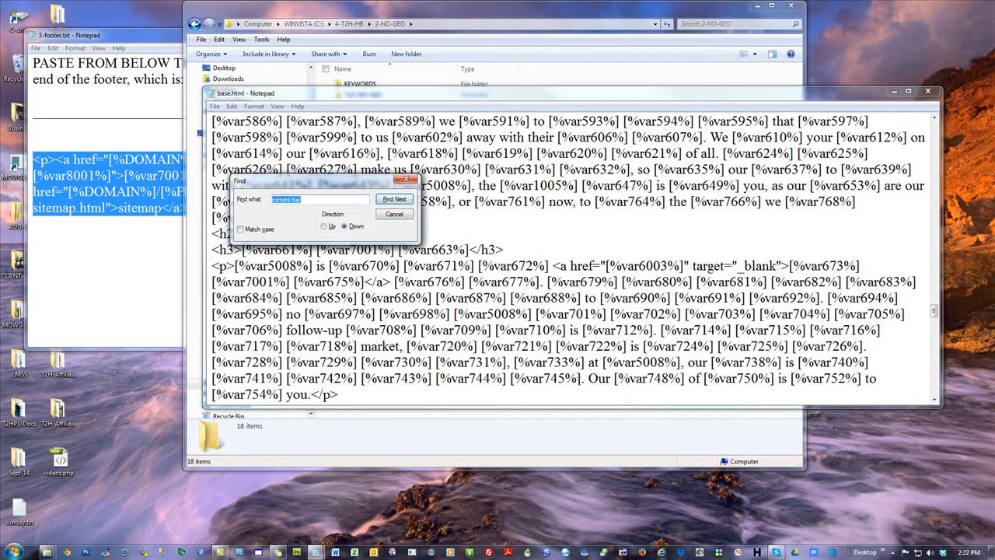
{"action": "type", "text": "footer"}
{"action": "key", "text": "Return"}
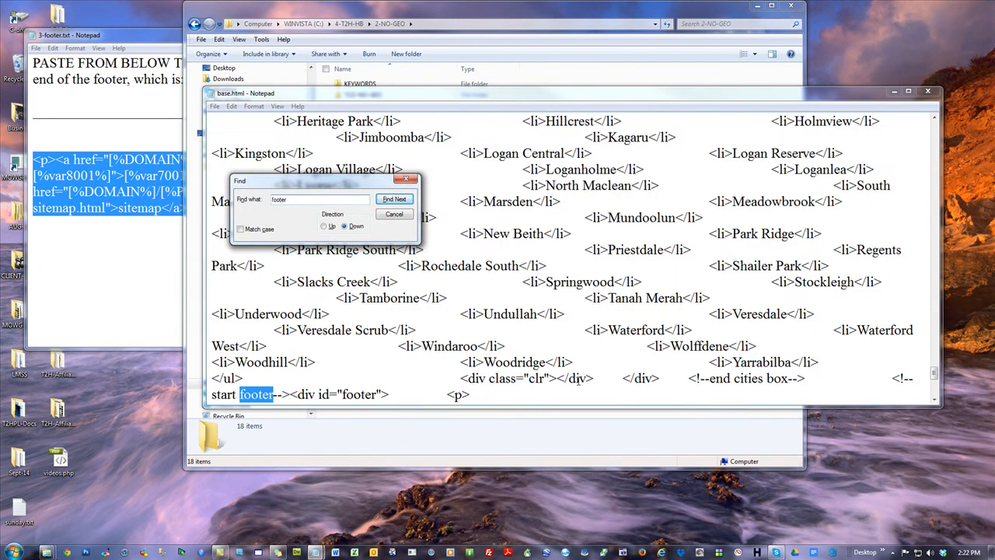
{"action": "left_click", "coordinate": [396, 395]}
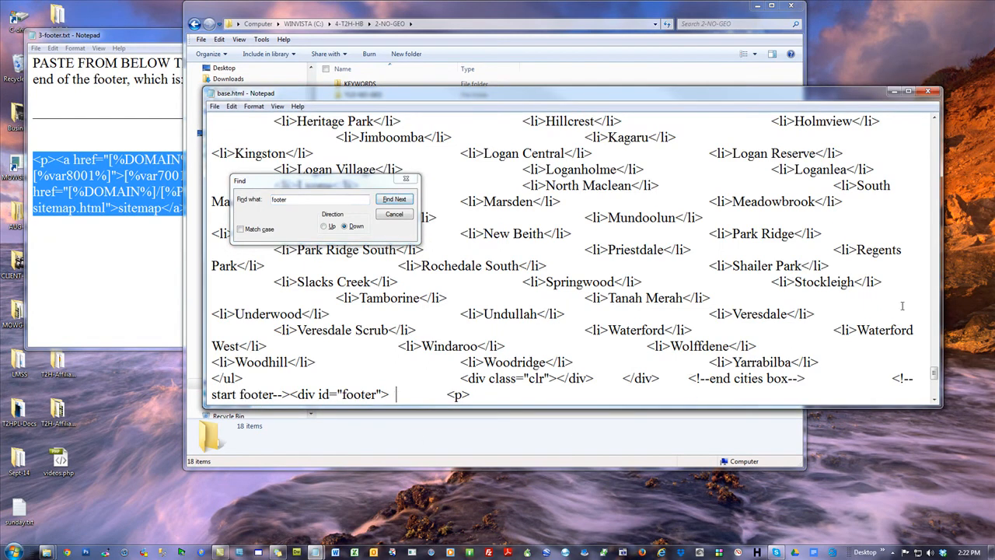
{"action": "left_click_drag", "start_coordinate": [934, 373], "coordinate": [934, 374]}
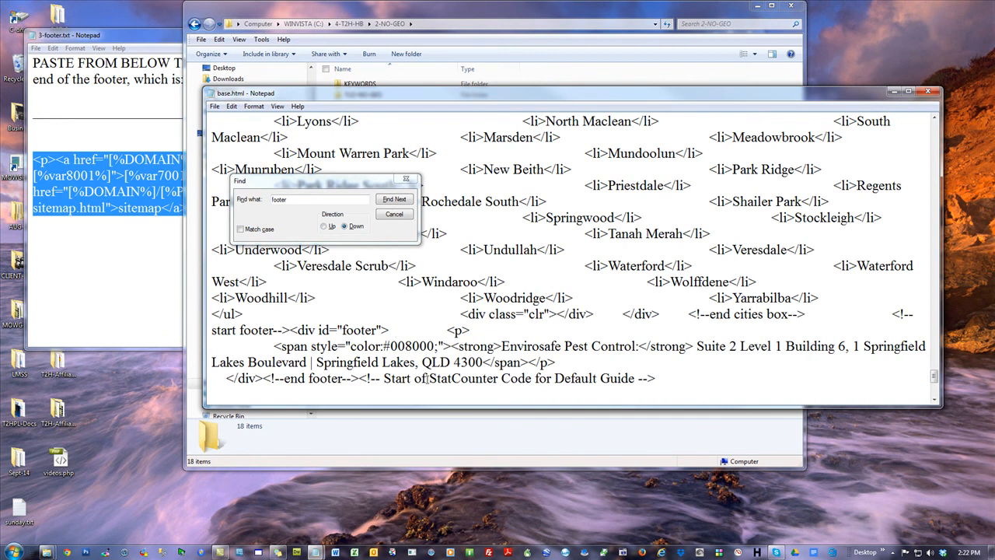
Replace the company name and address line in the footer of base.html with the link code copied from 3-footer.txt
{"action": "left_click", "coordinate": [270, 379]}
{"action": "double_click", "coordinate": [561, 360]}
{"action": "left_click", "coordinate": [563, 359]}
{"action": "left_click_drag", "start_coordinate": [563, 359], "coordinate": [273, 345]}
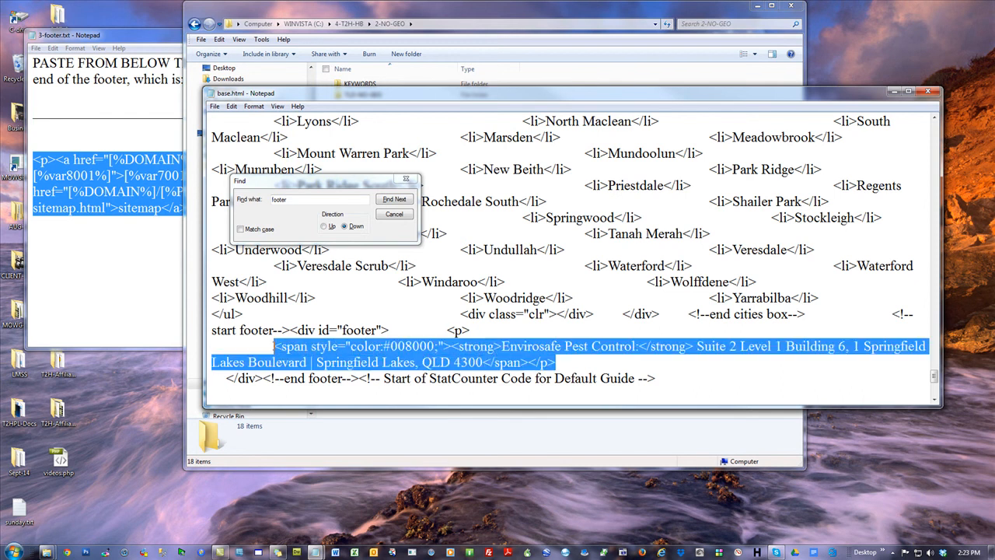
{"action": "right_click", "coordinate": [90, 174]}
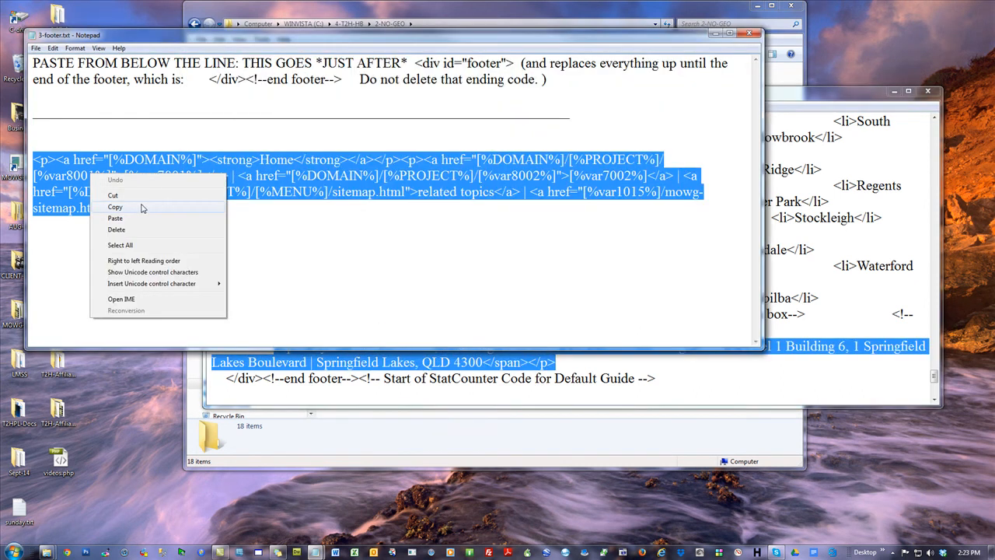
{"action": "left_click", "coordinate": [137, 208]}
{"action": "right_click", "coordinate": [405, 362]}
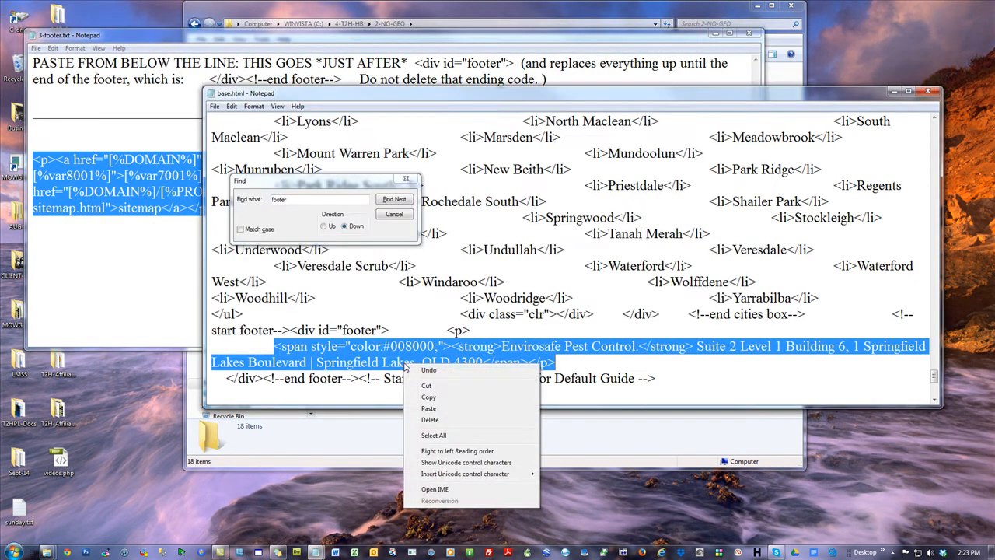
{"action": "left_click", "coordinate": [429, 408]}
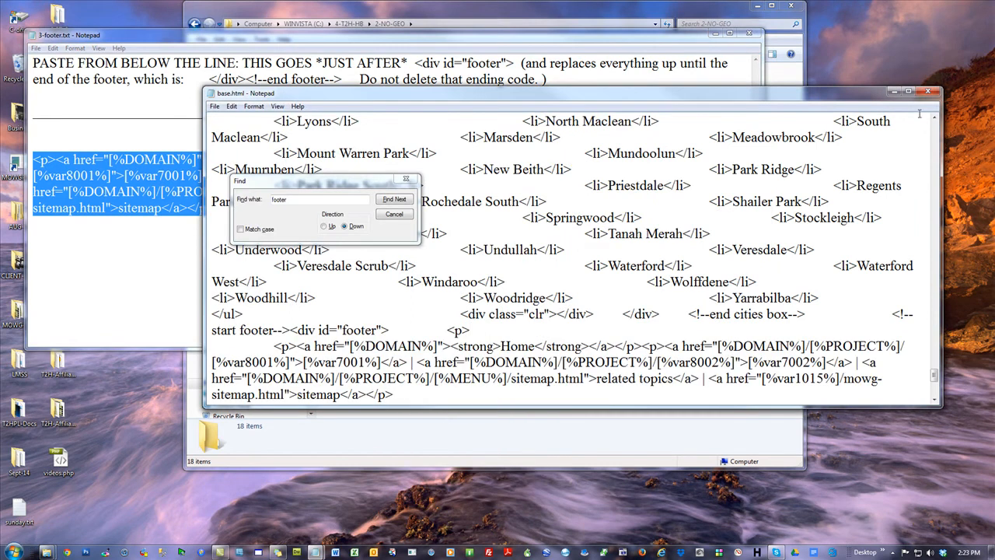
Save the footer changes to base.html and close both base.html and 3-footer.txt
{"action": "double_click", "coordinate": [935, 399]}
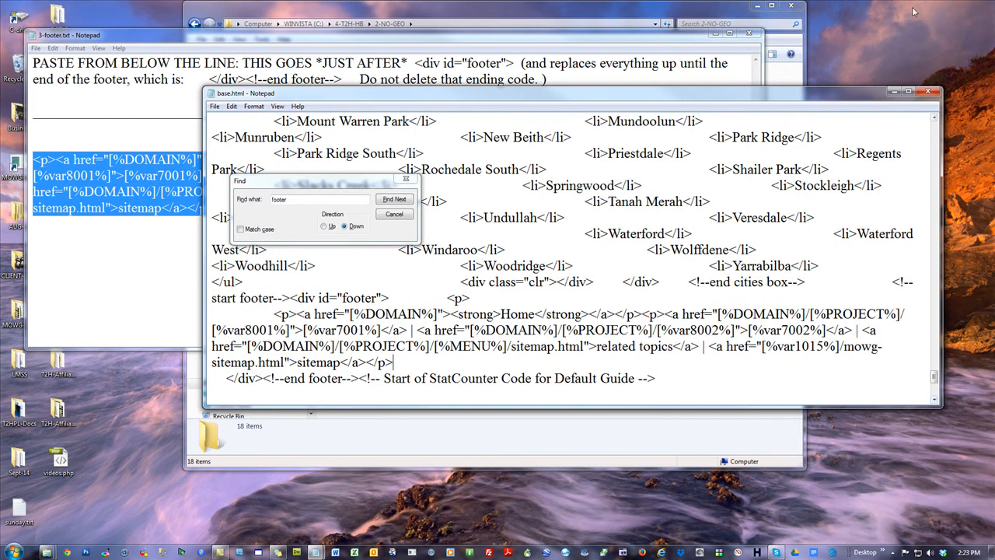
{"action": "left_click", "coordinate": [927, 90]}
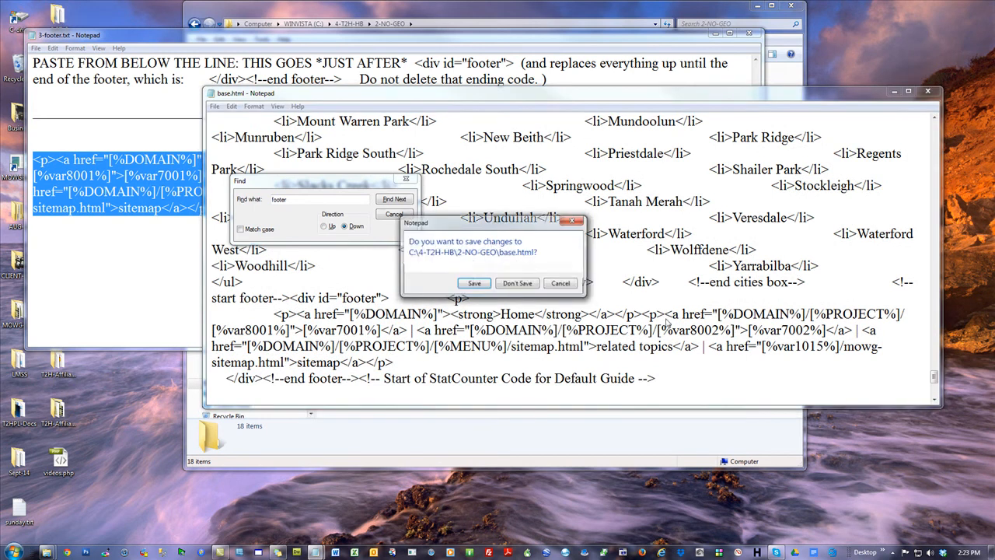
{"action": "left_click", "coordinate": [474, 282]}
{"action": "key", "text": "alt+F4"}
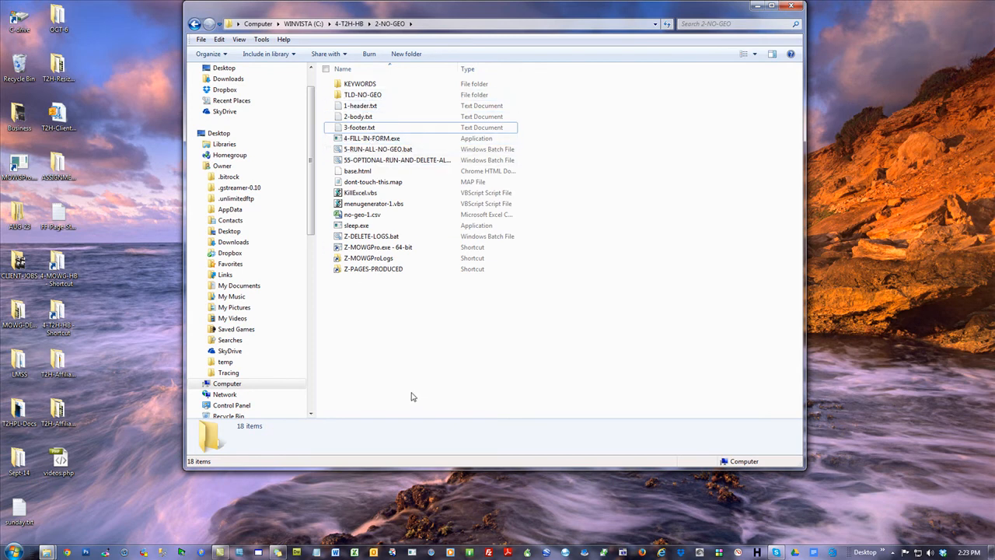
Run ZZ-Delete-TLD-Files.bat in the TLD-NO-GEO folder to delete the numbered domain PFL files, and open Z-Step-1-TLD.xlsm
{"action": "double_click", "coordinate": [369, 98]}
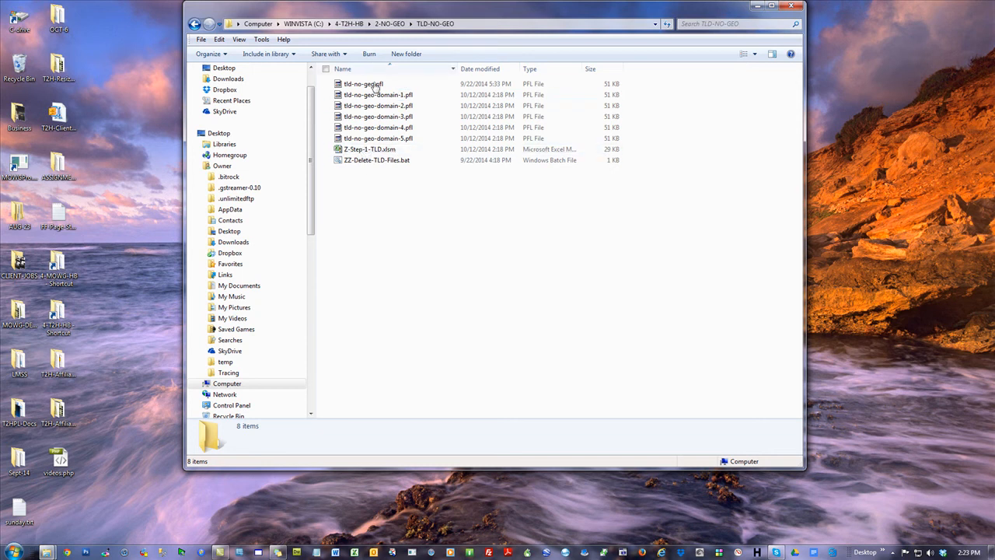
{"action": "double_click", "coordinate": [381, 167]}
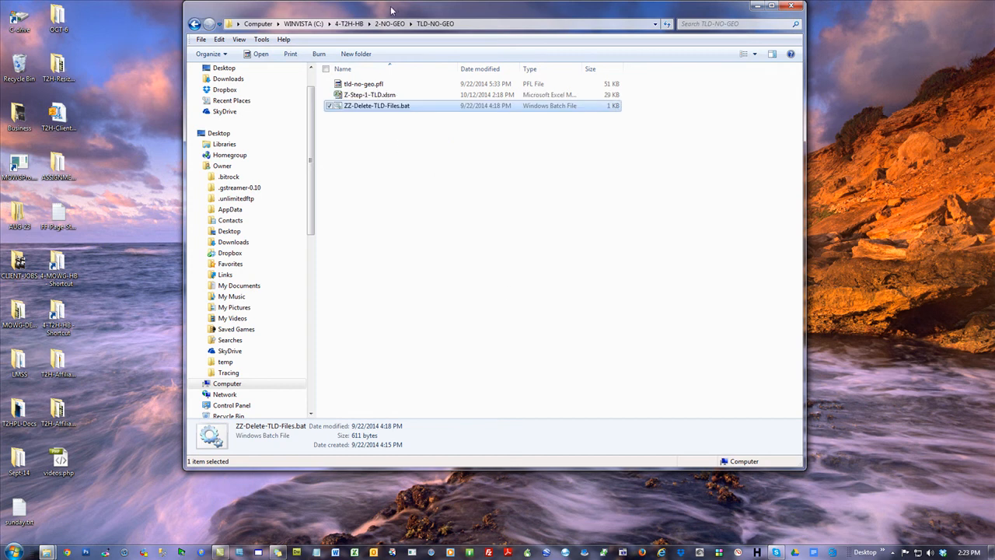
{"action": "left_click", "coordinate": [367, 97]}
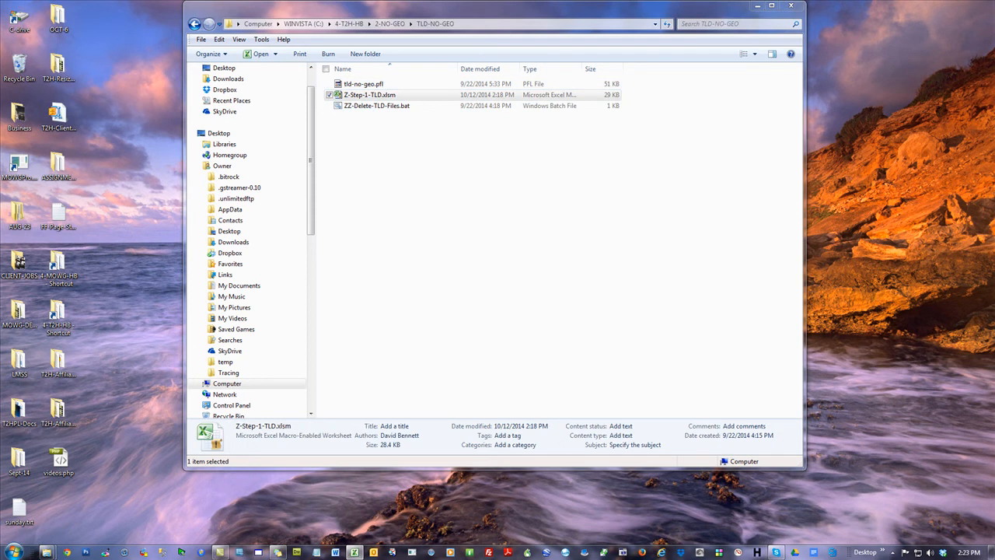
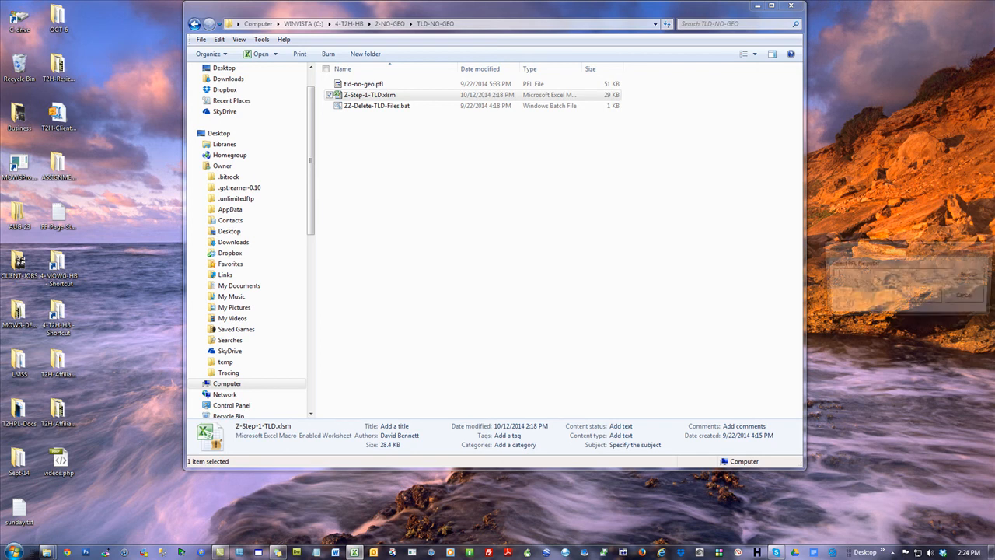
Generate the numbered domain PFL files from the base PFL profile, and delete tld-no-geo-domain-6.pfl through tld-no-geo-domain-10.pfl
{"action": "left_click", "coordinate": [976, 276]}
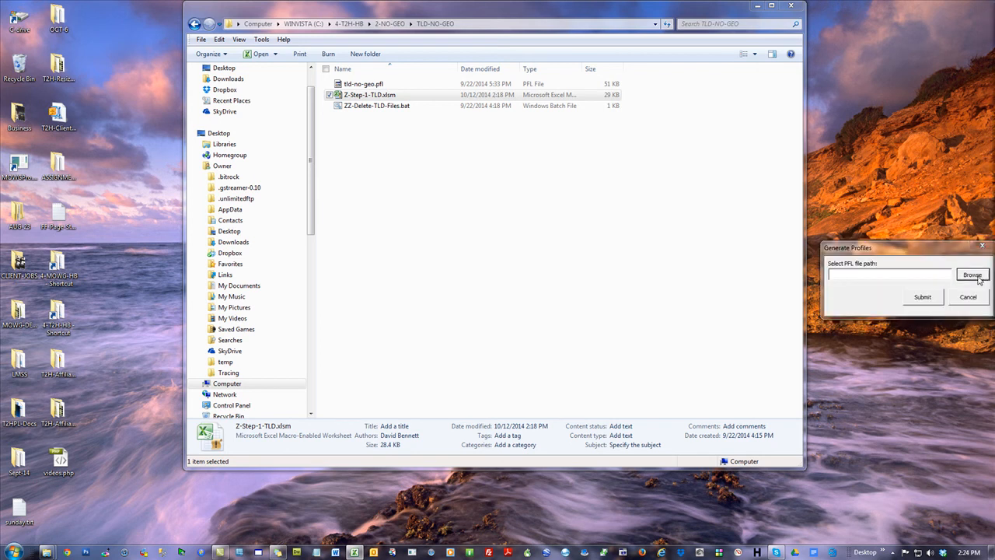
{"action": "left_click", "coordinate": [913, 298]}
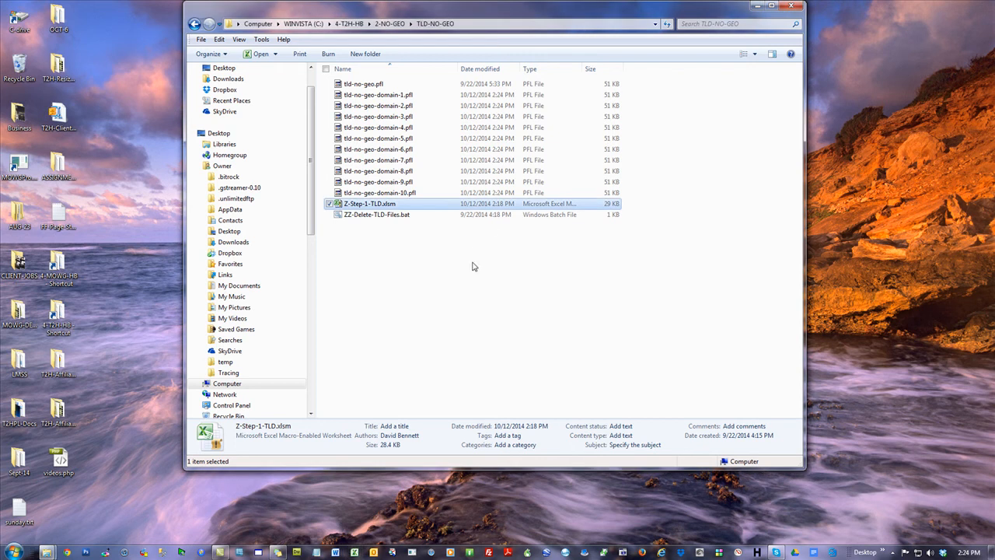
{"action": "left_click", "coordinate": [379, 193]}
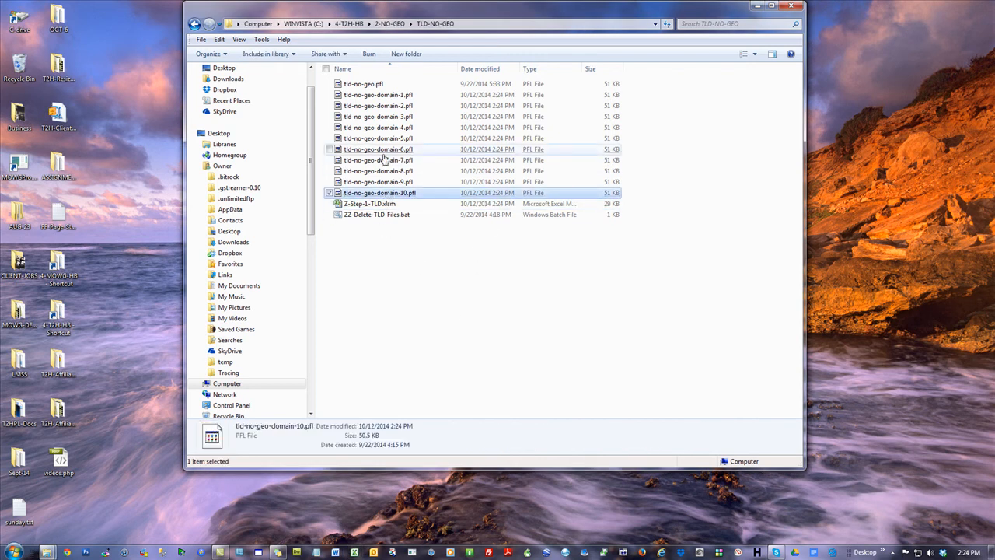
{"action": "left_click", "coordinate": [380, 150], "text": "shift"}
{"action": "right_click", "coordinate": [390, 176]}
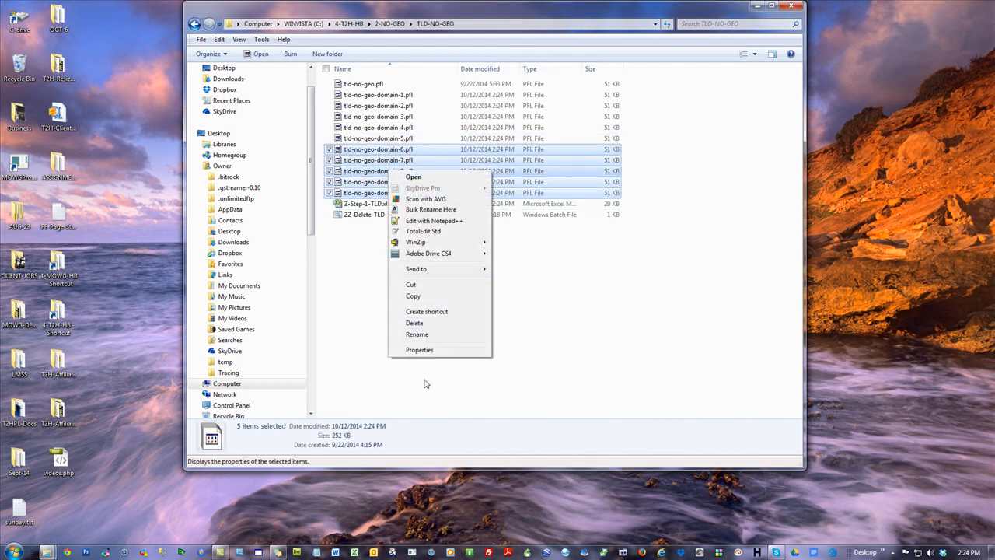
{"action": "left_click", "coordinate": [427, 321]}
{"action": "left_click", "coordinate": [538, 285]}
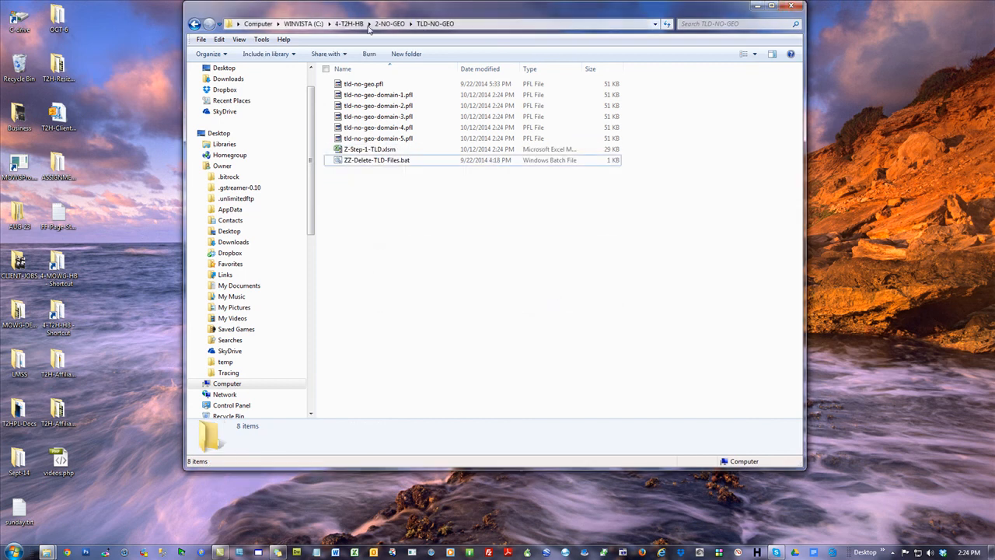
Return to the 2-NO-GEO folder and run 5-RUN-ALL-NO-GEO.bat
{"action": "key", "text": "BackSpace"}
{"action": "left_click", "coordinate": [523, 271]}
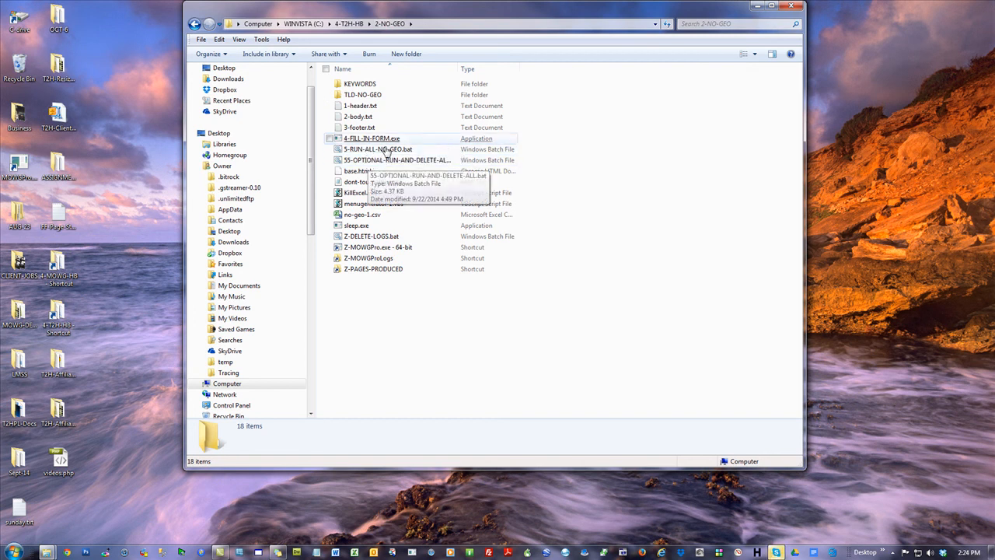
{"action": "double_click", "coordinate": [388, 149]}
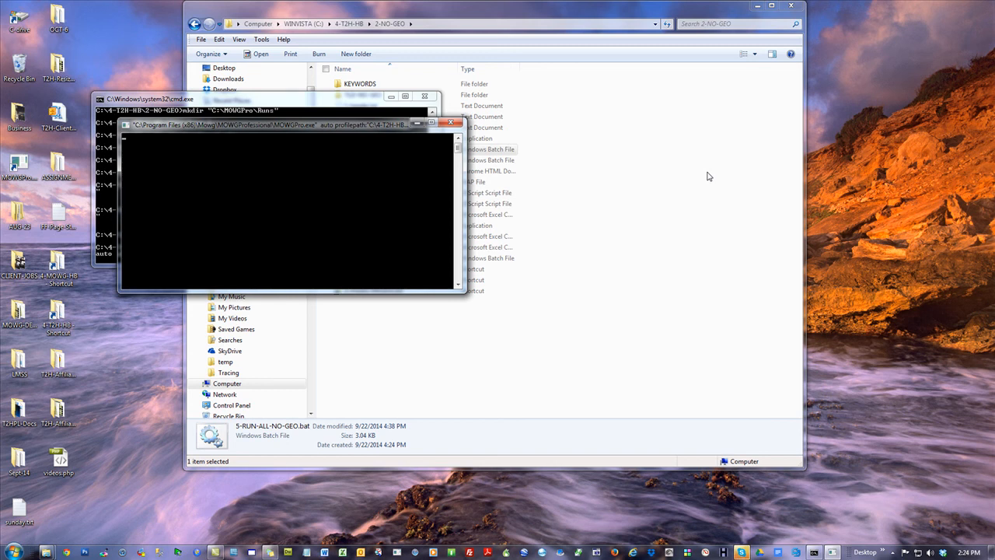
Empty the Recycle Bin while the batch file is running
{"action": "right_click", "coordinate": [15, 64]}
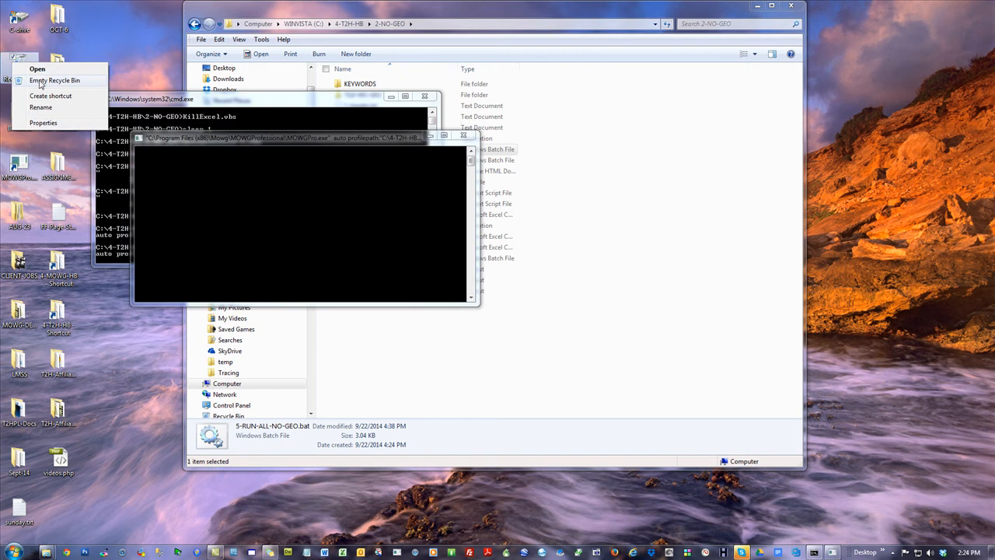
{"action": "left_click", "coordinate": [41, 81]}
{"action": "left_click", "coordinate": [540, 284]}
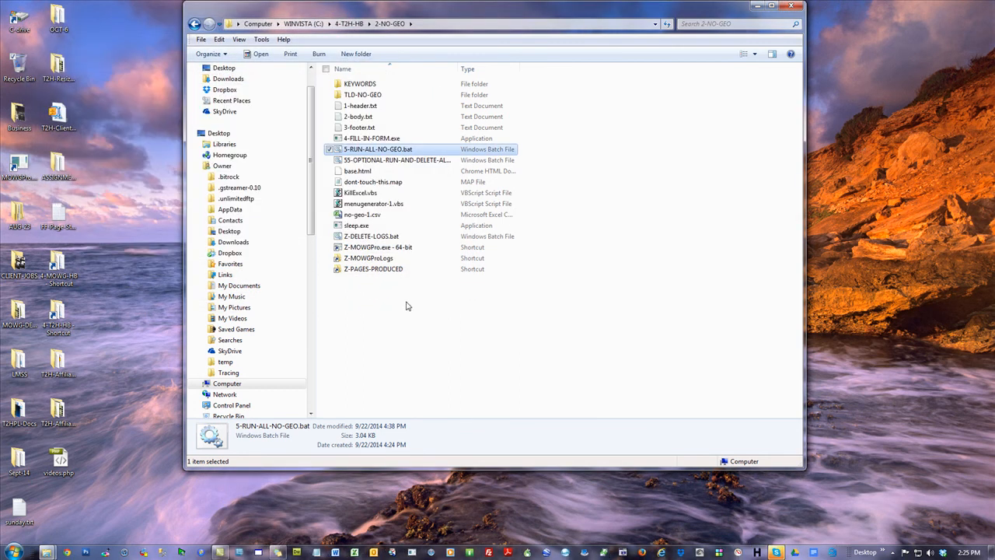
Open Z-PAGES-PRODUCED and its residential-pest-control folder, widening the Name columns to fit the full folder names
{"action": "left_click", "coordinate": [444, 349]}
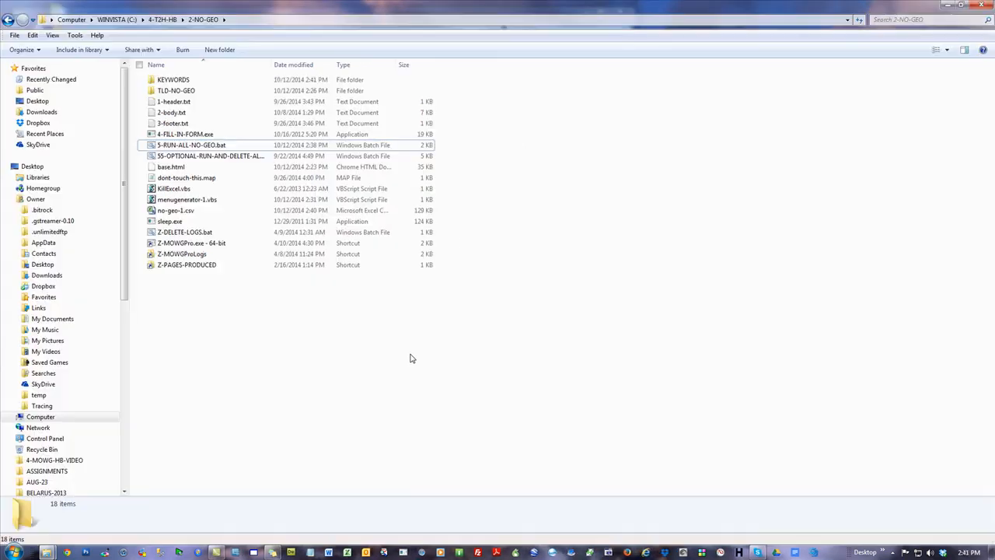
{"action": "double_click", "coordinate": [185, 266]}
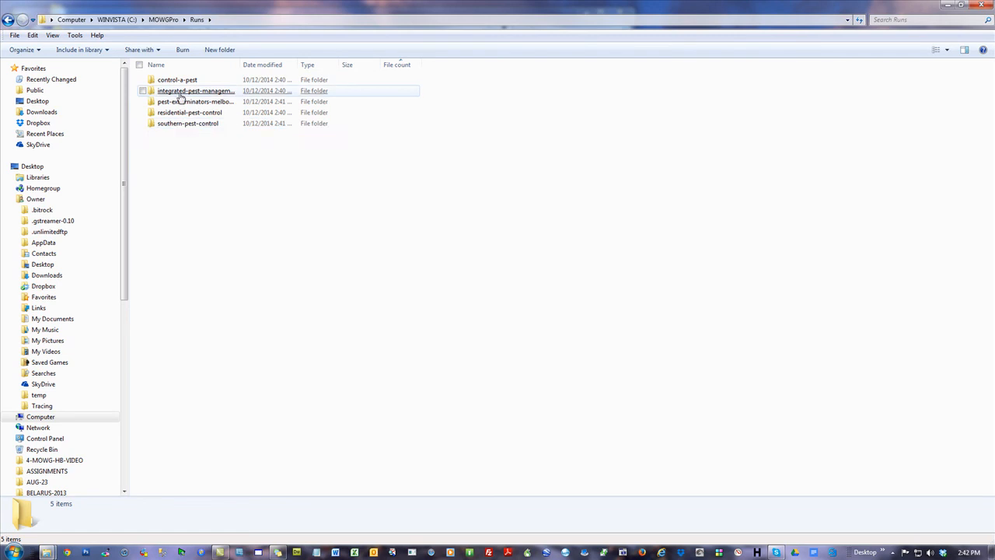
{"action": "double_click", "coordinate": [241, 65]}
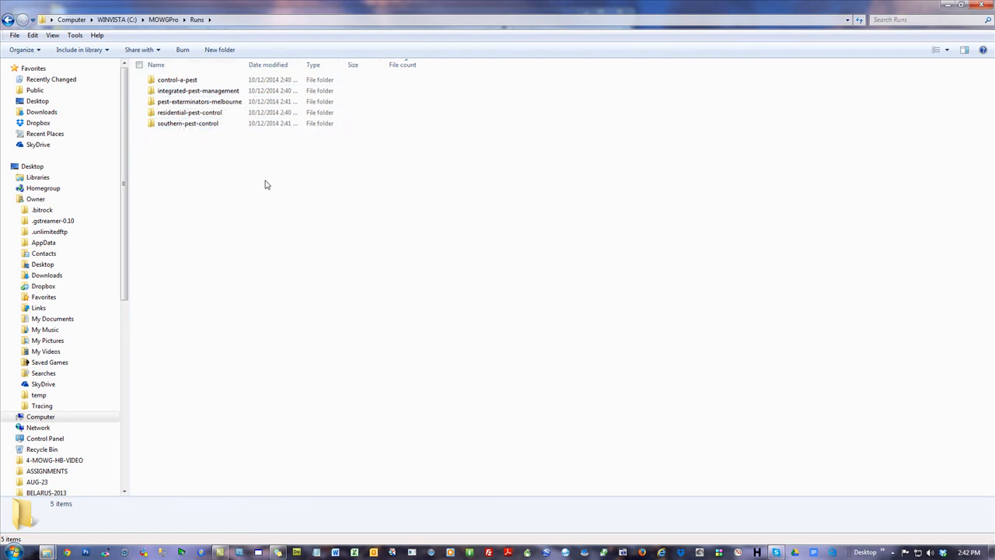
{"action": "double_click", "coordinate": [189, 112]}
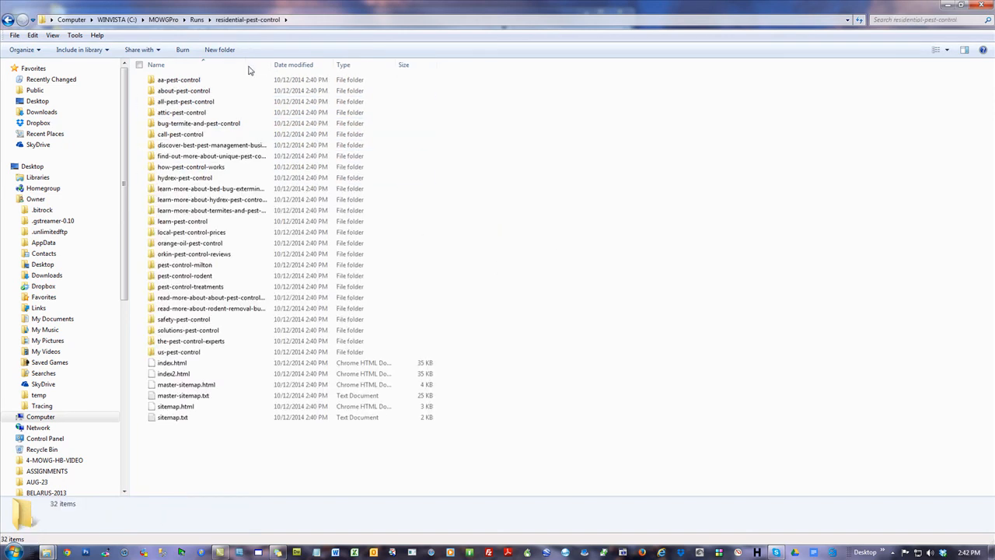
{"action": "left_click_drag", "start_coordinate": [272, 62], "coordinate": [412, 61]}
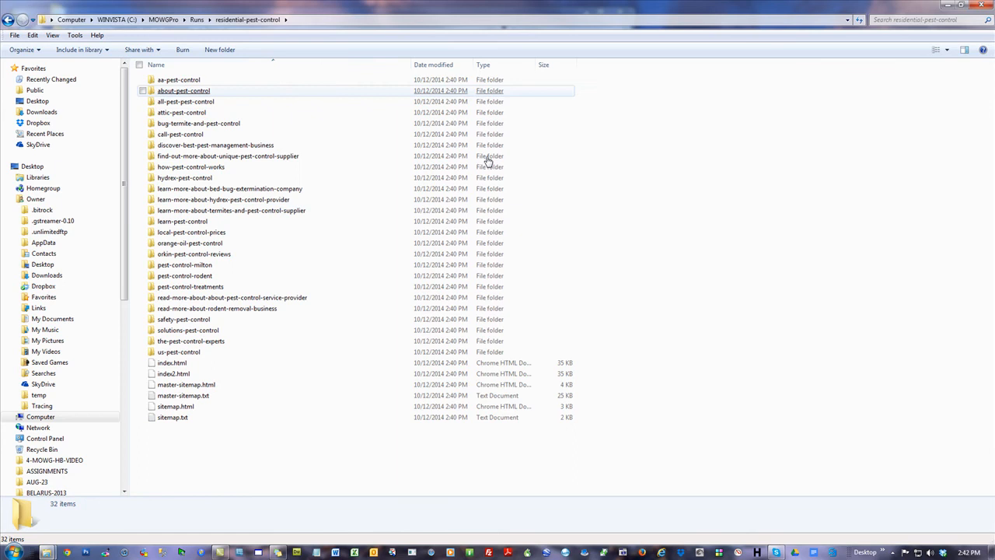
Open the pest control hornsby page in the browser from learn-more-about-bed-bug-extermination-company\pledging-ourselves-to-your-achievement, and dismiss the developer mode extensions notice
{"action": "double_click", "coordinate": [242, 188]}
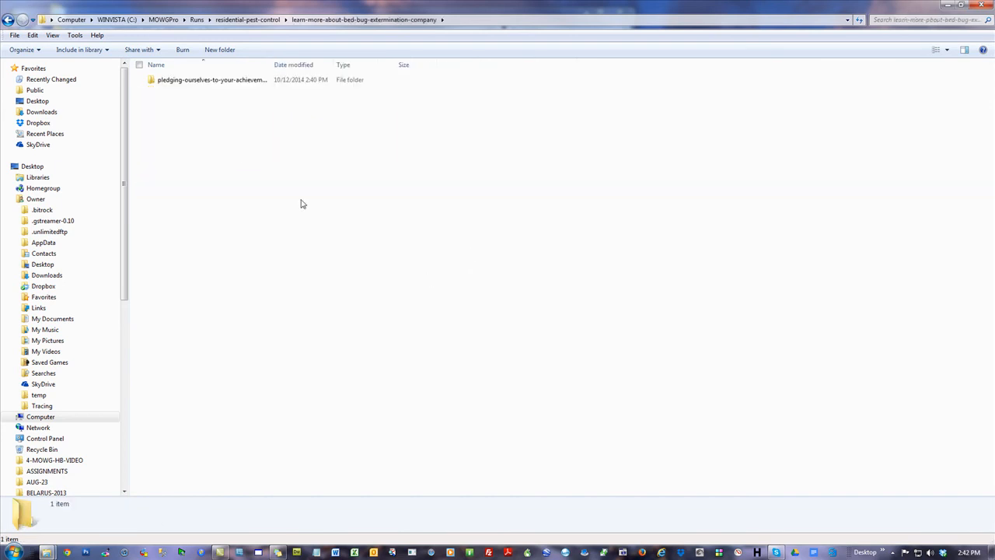
{"action": "double_click", "coordinate": [186, 82]}
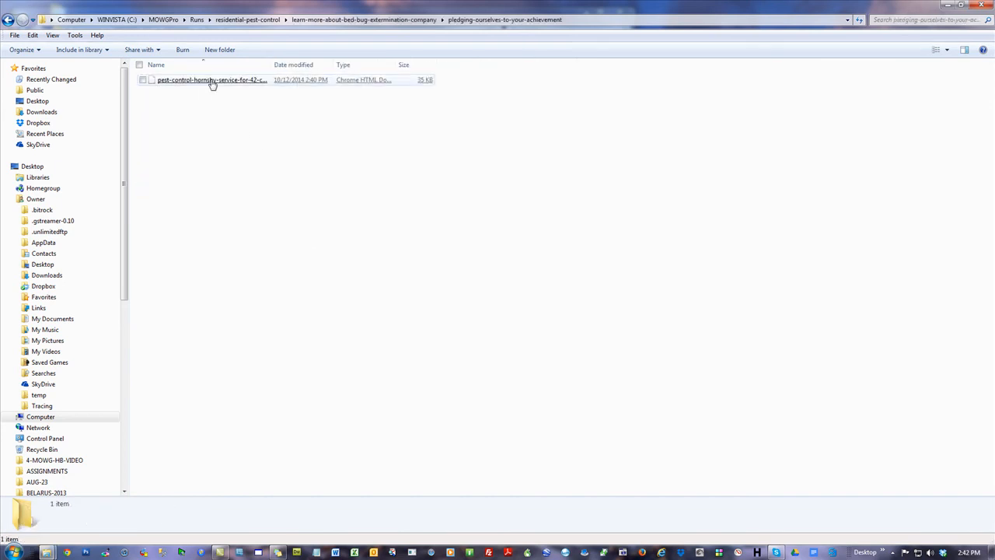
{"action": "double_click", "coordinate": [213, 82]}
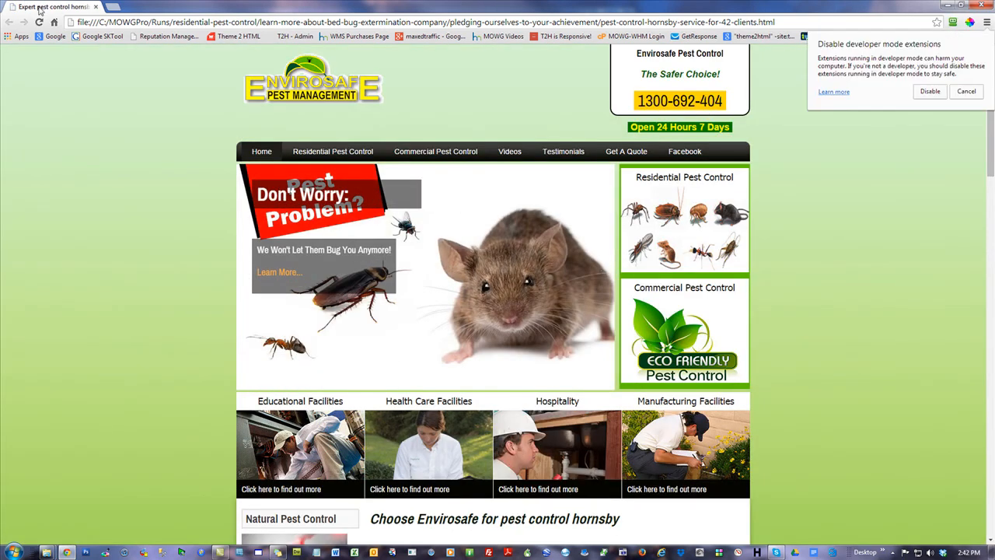
{"action": "left_click", "coordinate": [966, 92]}
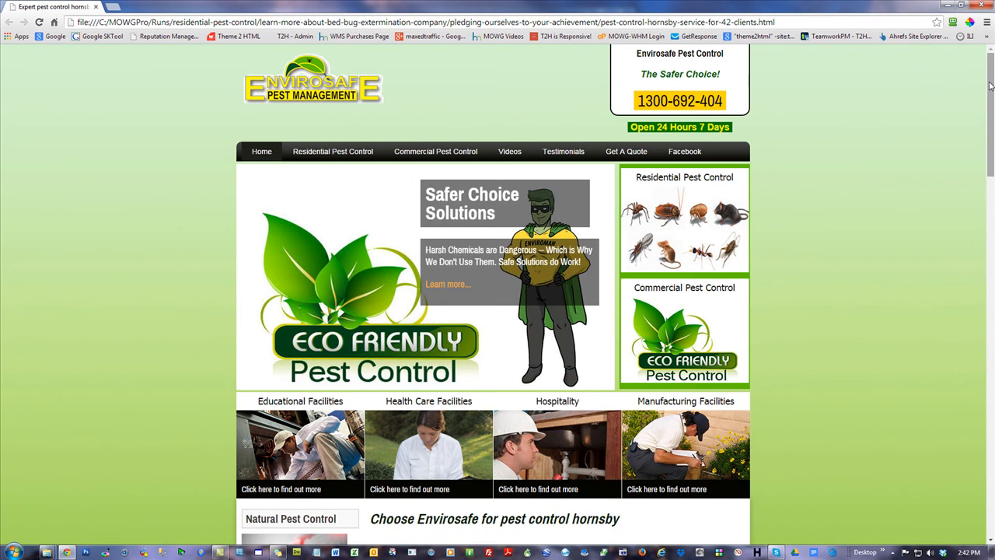
Check the generated page's content and its Read more Testimonials, Commercial Pest Control and Hospitality links, returning to the page after each
{"action": "left_click_drag", "start_coordinate": [989, 86], "coordinate": [991, 231]}
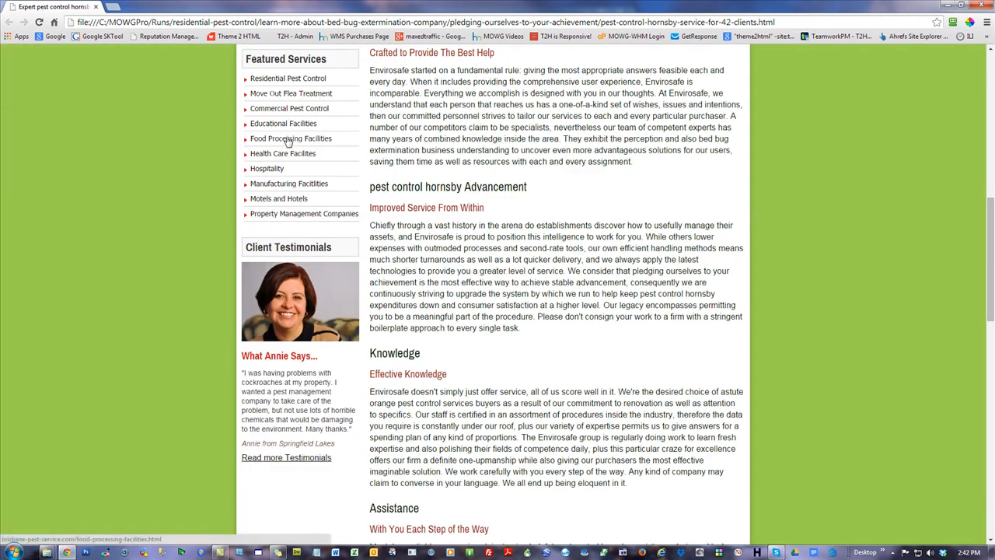
{"action": "scroll", "coordinate": [699, 295], "scroll_direction": "down", "scroll_amount": 2}
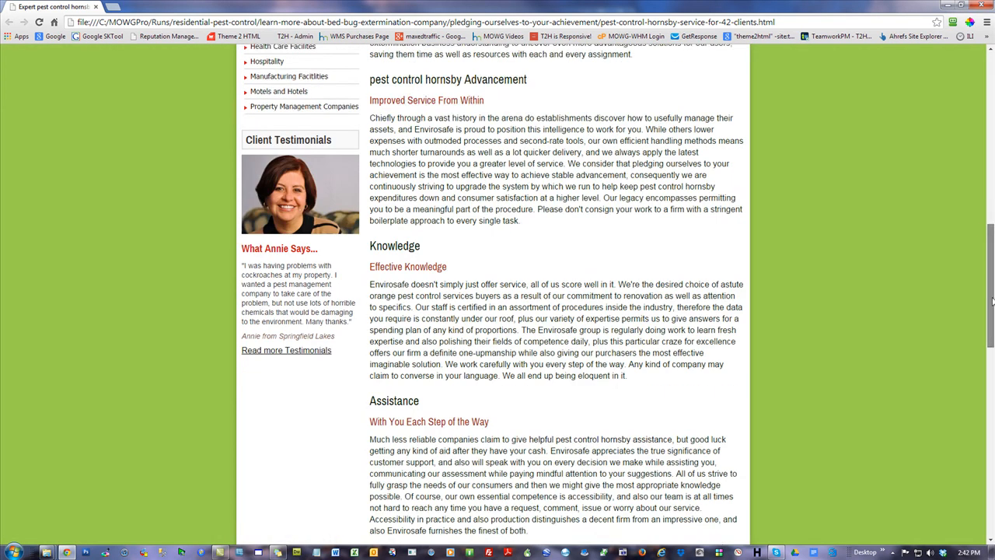
{"action": "left_click", "coordinate": [310, 274]}
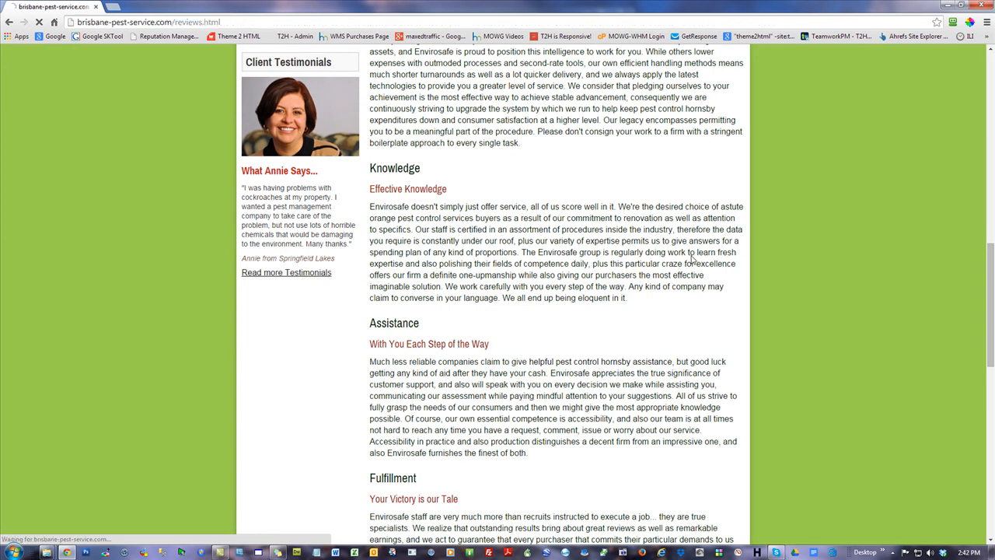
{"action": "left_click", "coordinate": [9, 22]}
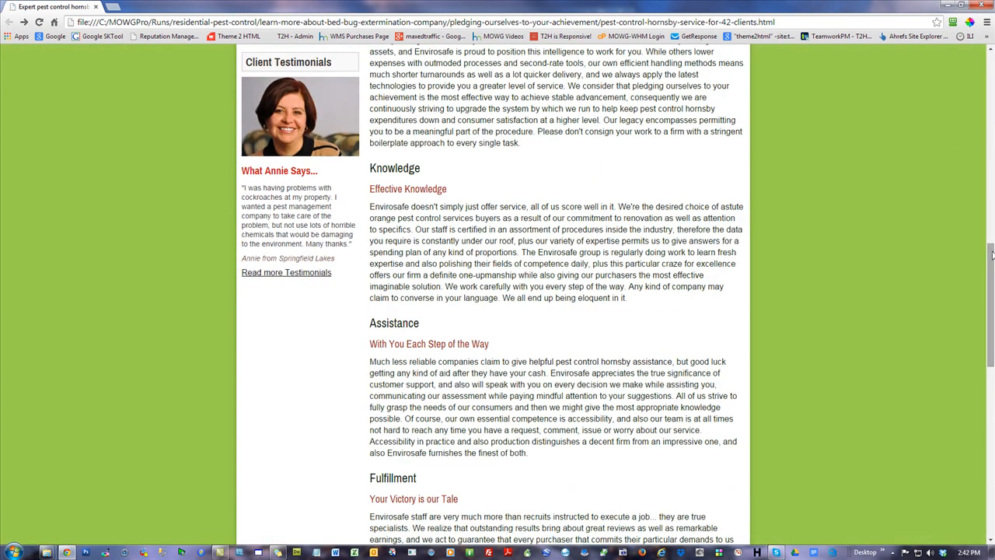
{"action": "scroll", "coordinate": [601, 280], "scroll_direction": "up", "scroll_amount": 4}
{"action": "left_click", "coordinate": [296, 307]}
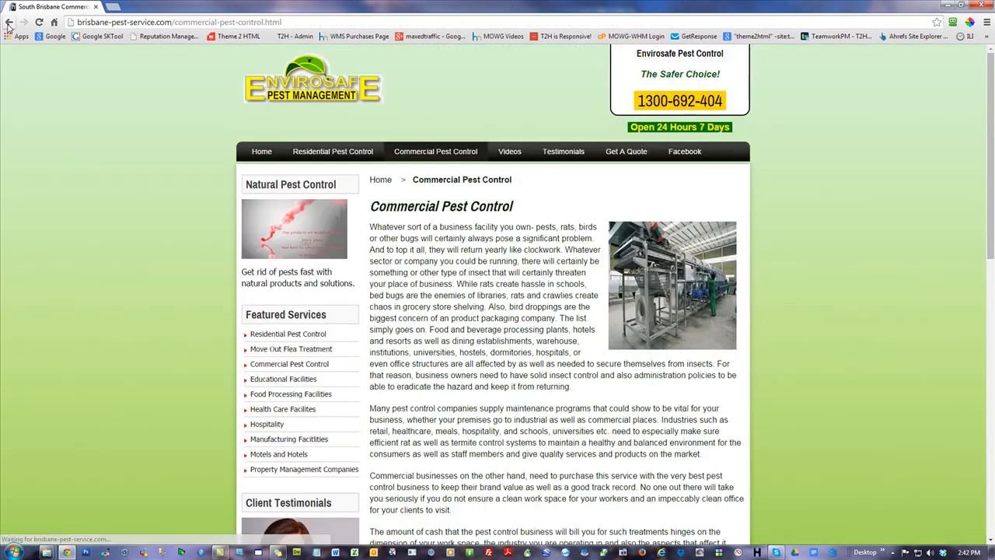
{"action": "left_click", "coordinate": [9, 22]}
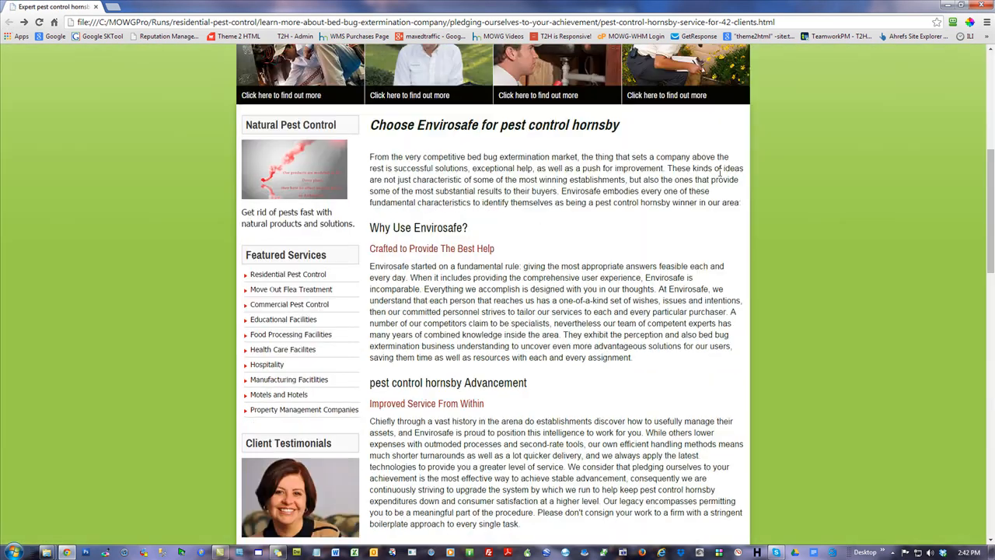
{"action": "left_click", "coordinate": [551, 64]}
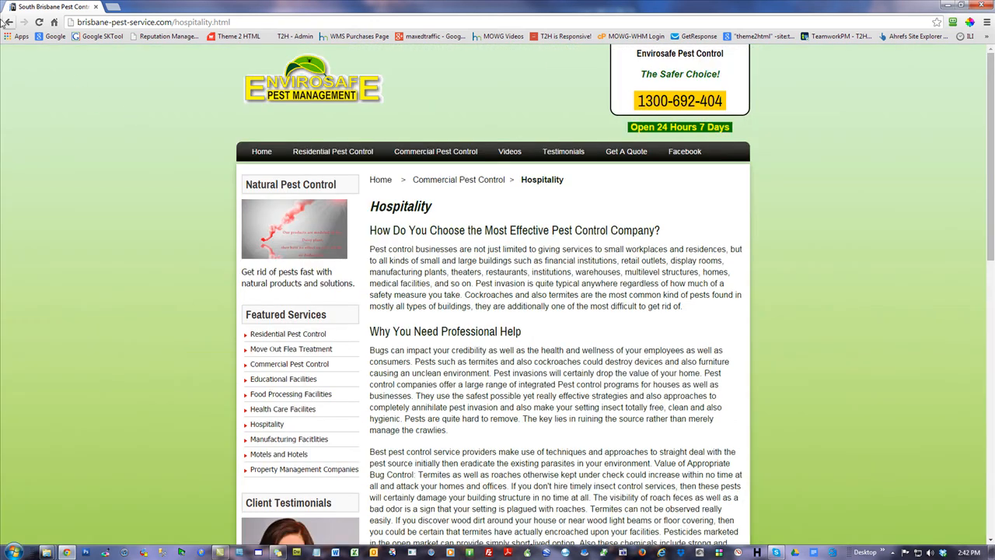
{"action": "left_click", "coordinate": [9, 24]}
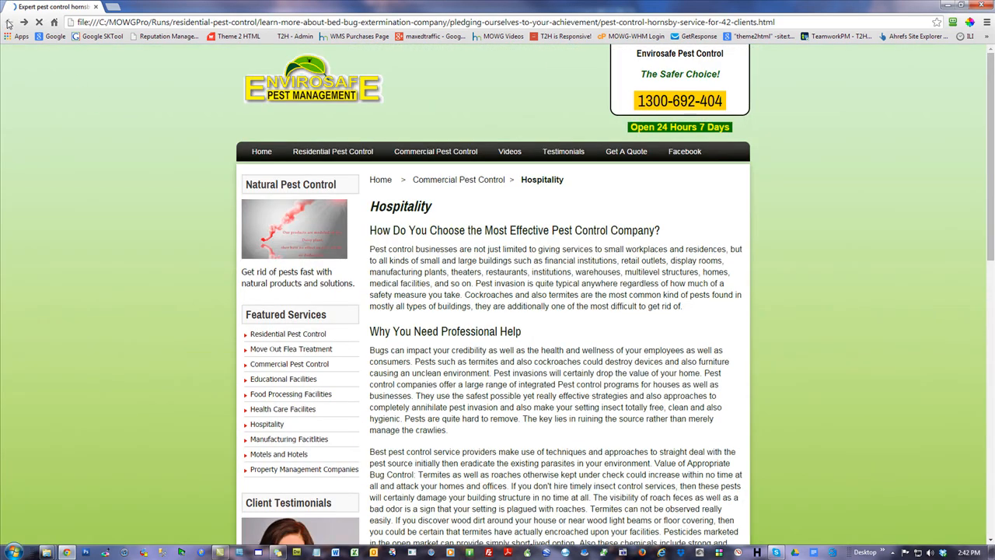
Check that the Natural Pest Control video opens, close it, review the page header and close the browser
{"action": "left_click", "coordinate": [272, 158]}
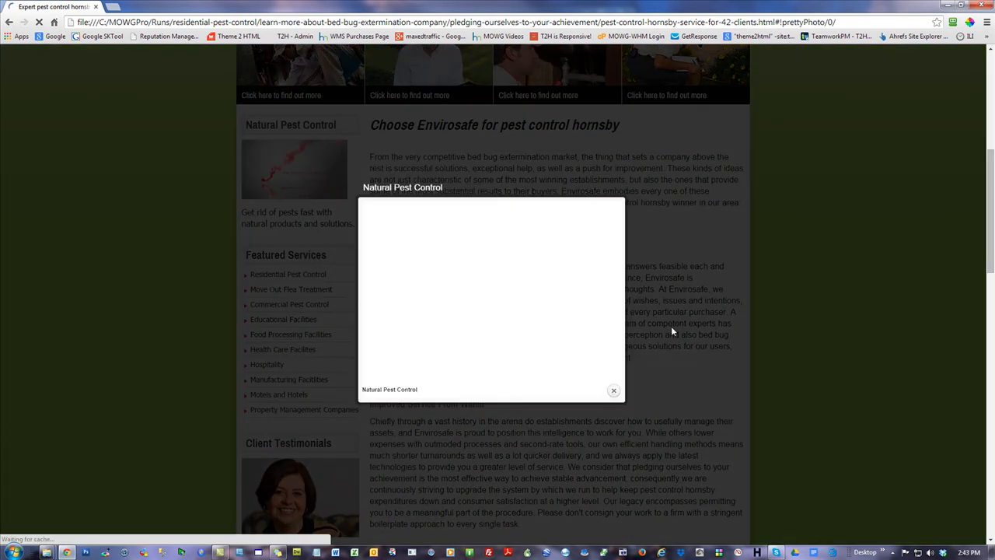
{"action": "left_click", "coordinate": [614, 393]}
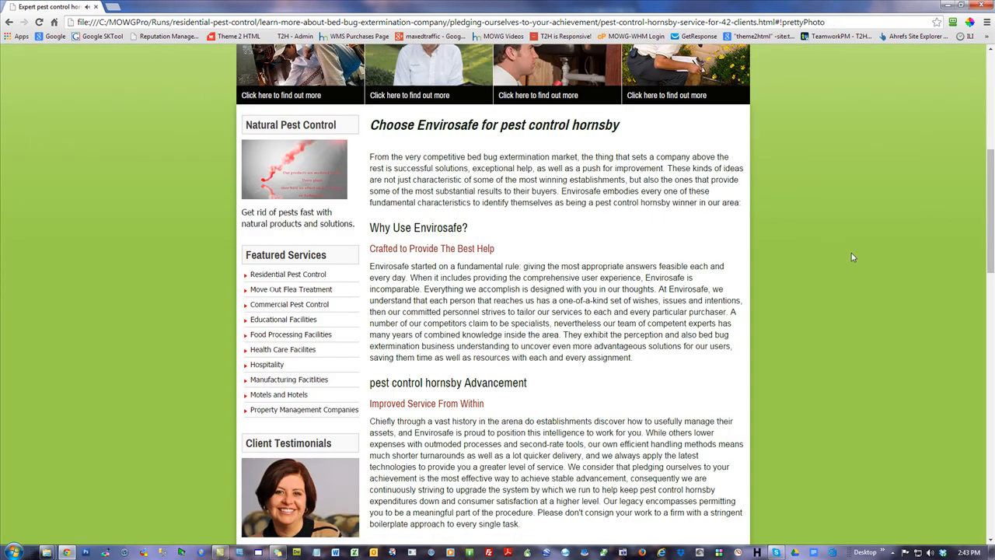
{"action": "left_click_drag", "start_coordinate": [990, 225], "coordinate": [990, 120]}
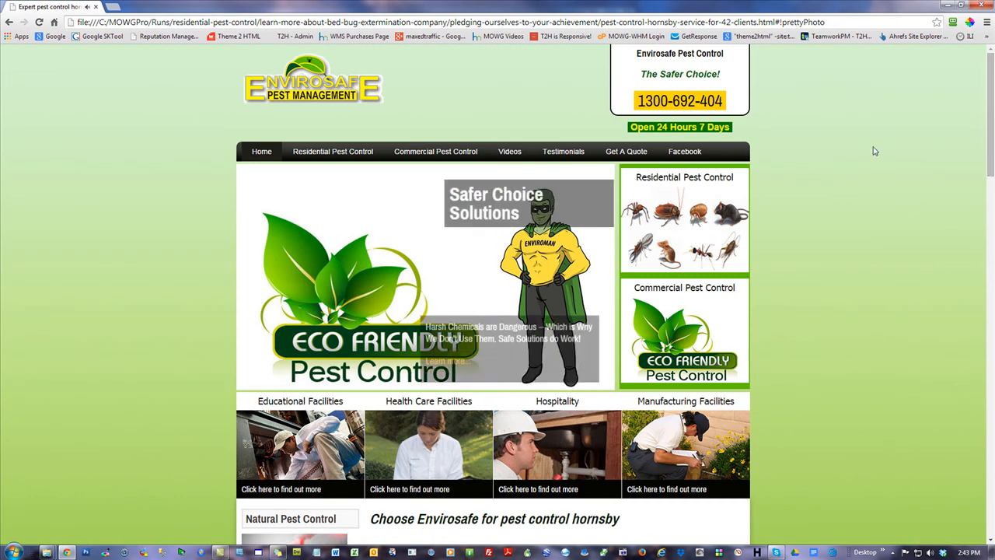
{"action": "left_click", "coordinate": [984, 5]}
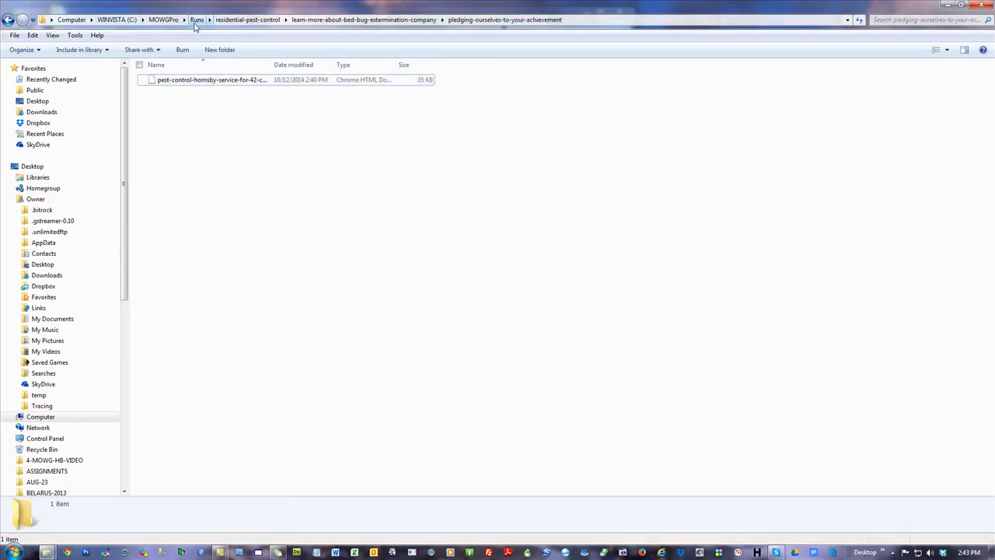
Delete all five generated site folders from Runs, accepting permanent deletion of pest-exterminators-melbourne, and try to go back to the previous folder
{"action": "left_click", "coordinate": [199, 21]}
{"action": "left_click_drag", "start_coordinate": [191, 184], "coordinate": [169, 66]}
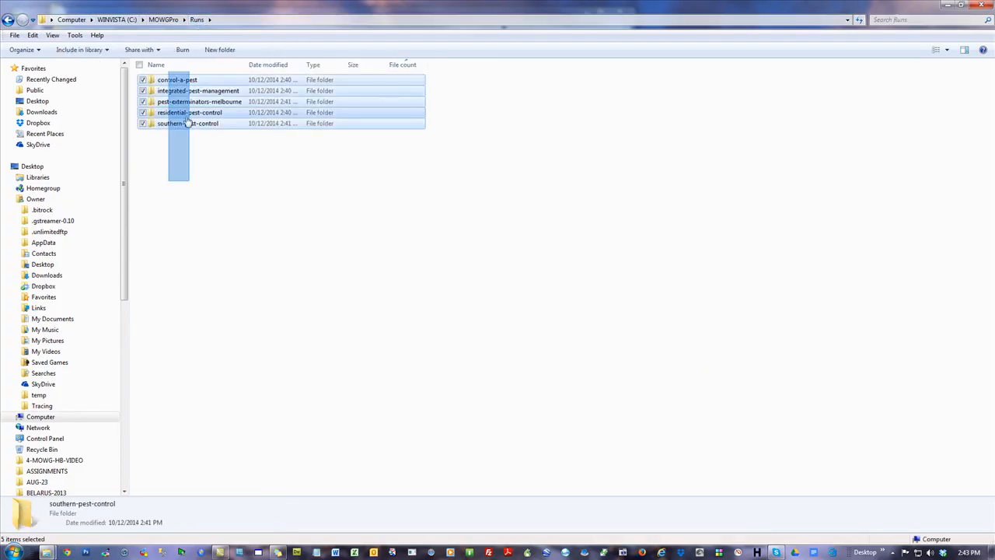
{"action": "right_click", "coordinate": [196, 106]}
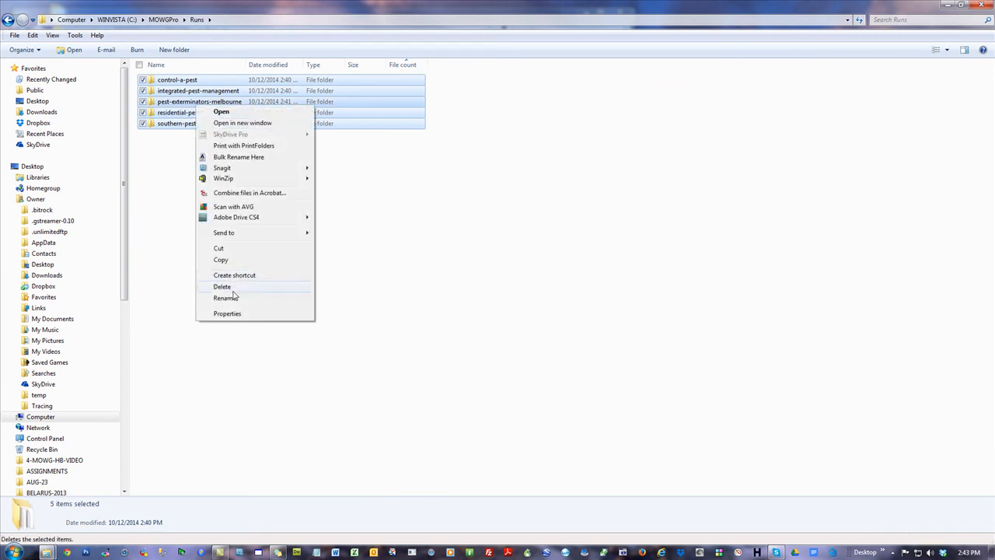
{"action": "left_click", "coordinate": [232, 289]}
{"action": "left_click", "coordinate": [550, 284]}
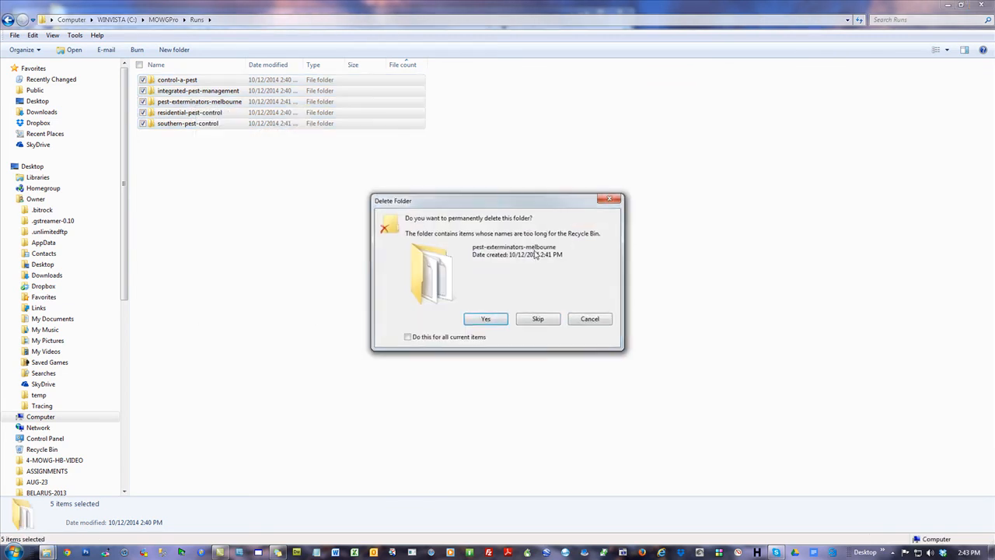
{"action": "left_click", "coordinate": [488, 319]}
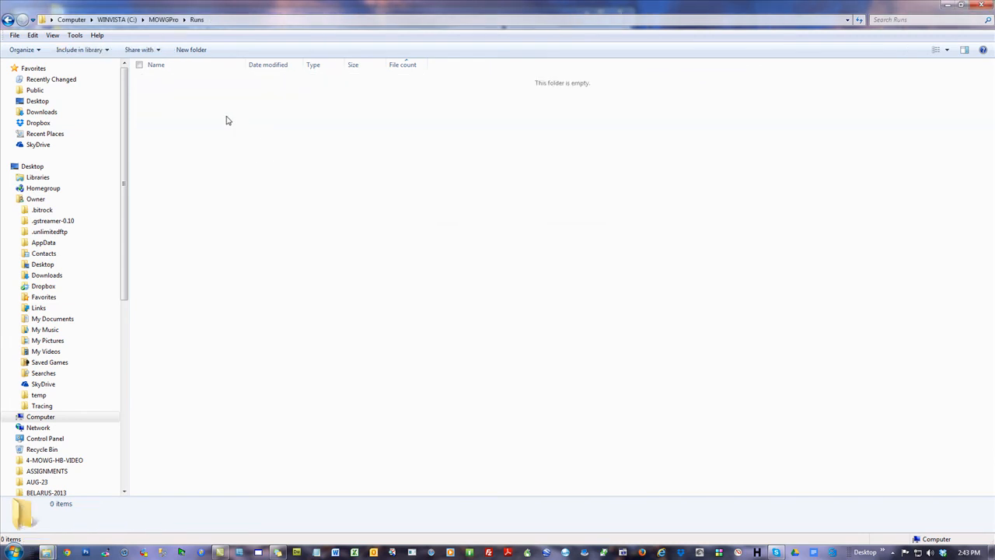
{"action": "left_click", "coordinate": [7, 19]}
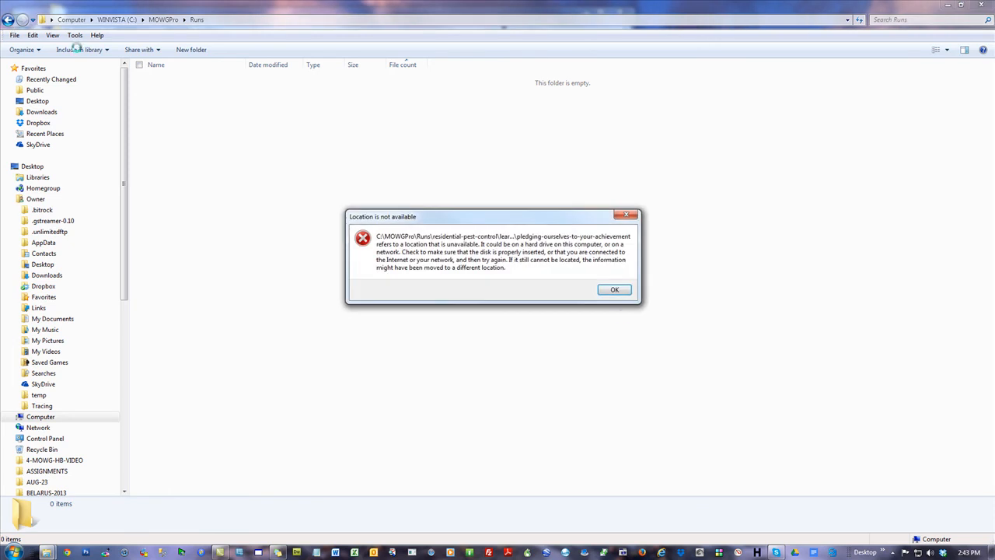
Dismiss the unavailable location notice, run ZZ-Delete-TLD-Files.bat in C:\4-T2H-HB\2-NO-GEO\TLD-NO-GEO to delete the generated domain files, and return to 2-NO-GEO
{"action": "left_click", "coordinate": [614, 290]}
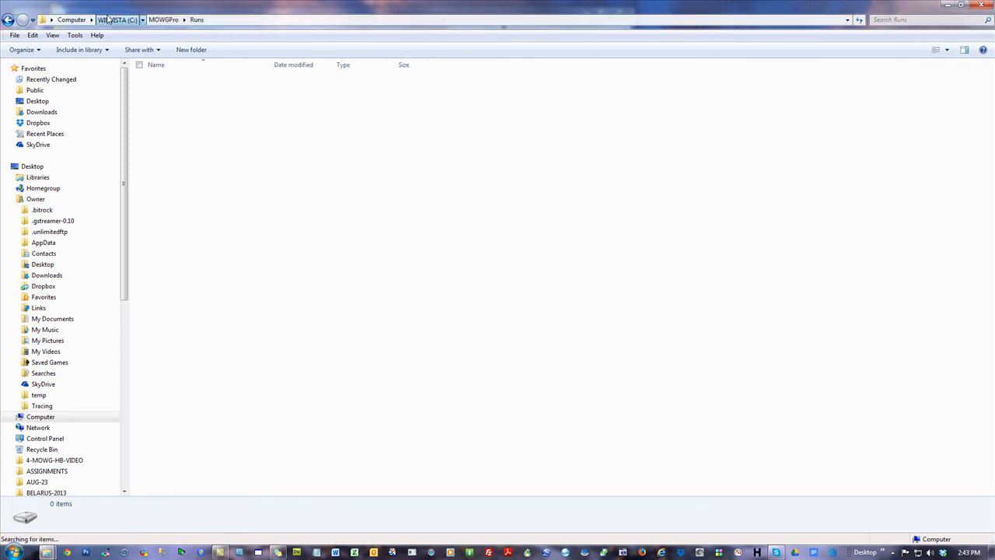
{"action": "left_click", "coordinate": [116, 19]}
{"action": "left_click", "coordinate": [579, 344]}
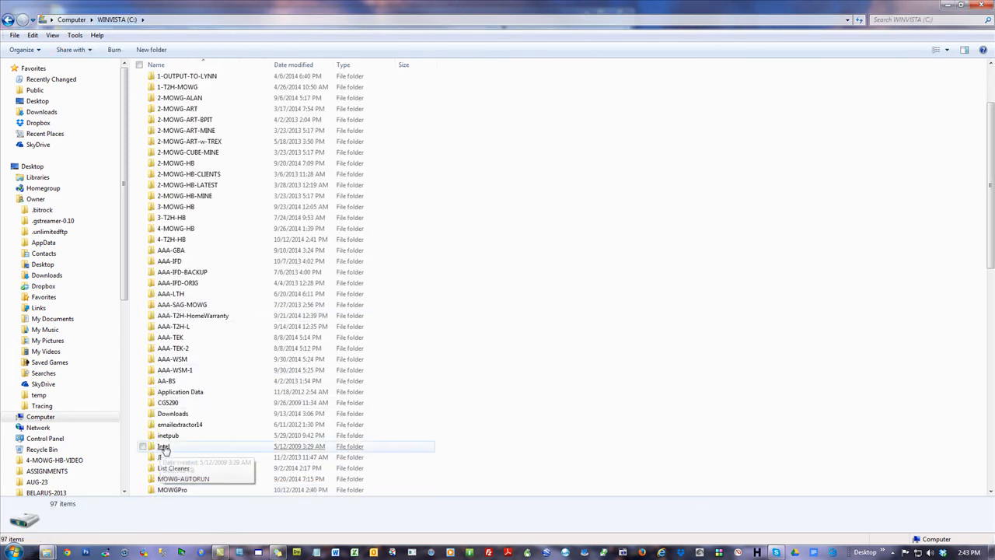
{"action": "double_click", "coordinate": [171, 239]}
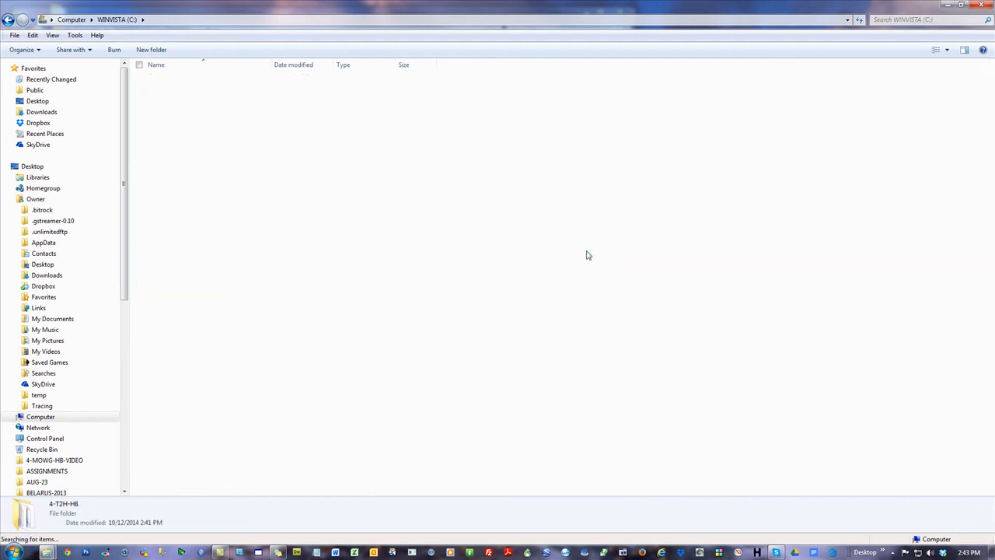
{"action": "double_click", "coordinate": [171, 101]}
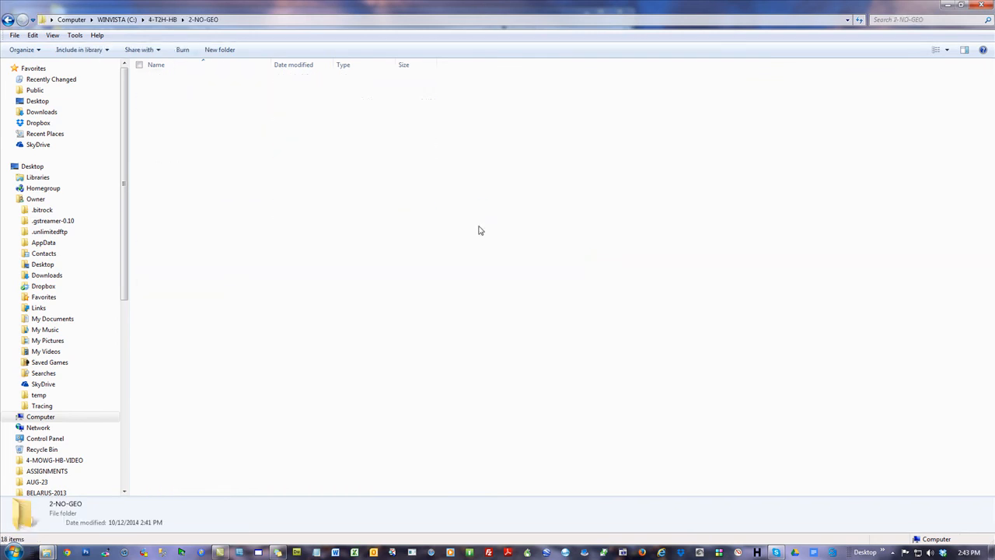
{"action": "double_click", "coordinate": [179, 92]}
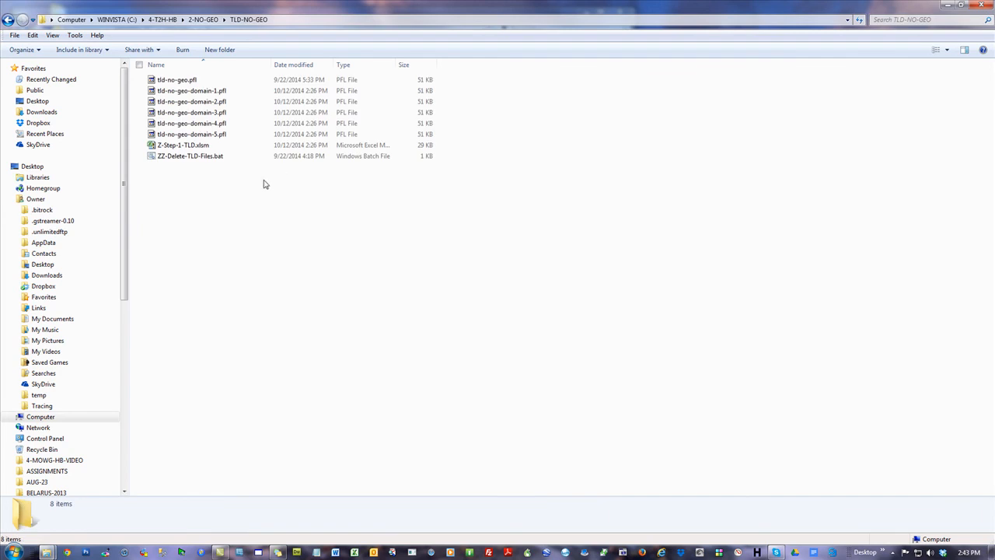
{"action": "double_click", "coordinate": [178, 157]}
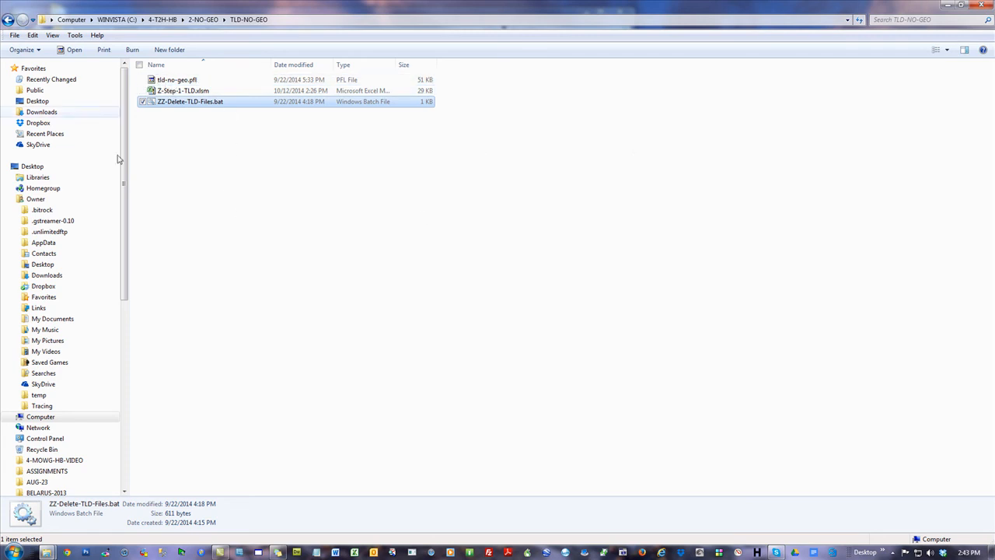
{"action": "key", "text": "BackSpace"}
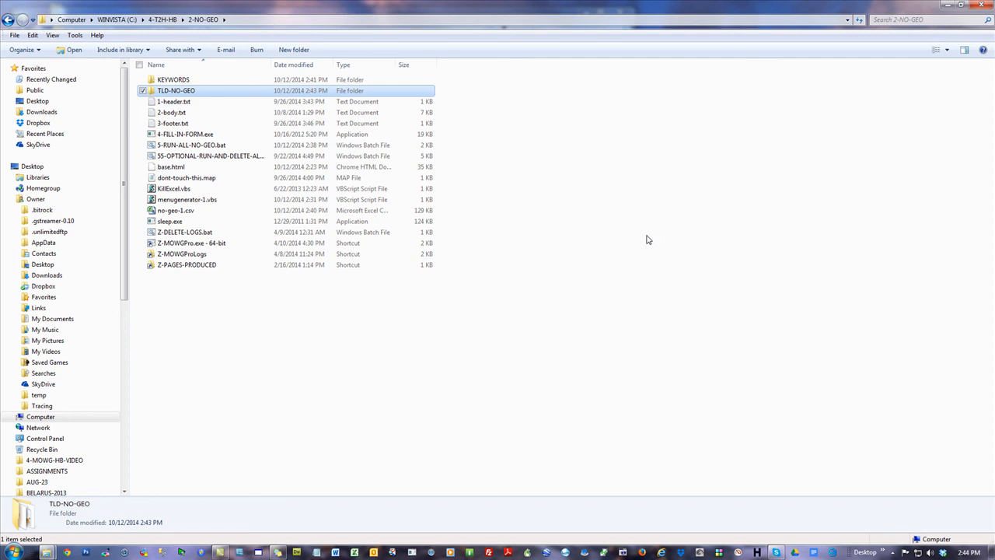
Make a duplicate of Z-Step-1-TLD.xlsm inside the TLD-NO-GEO folder
{"action": "double_click", "coordinate": [172, 96]}
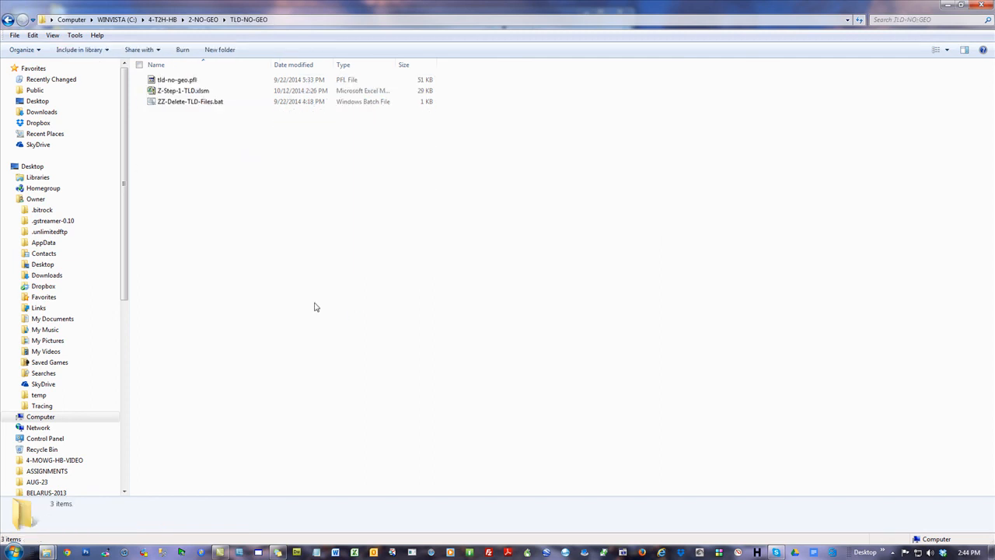
{"action": "right_click", "coordinate": [187, 98]}
{"action": "left_click", "coordinate": [220, 304]}
{"action": "right_click", "coordinate": [208, 173]}
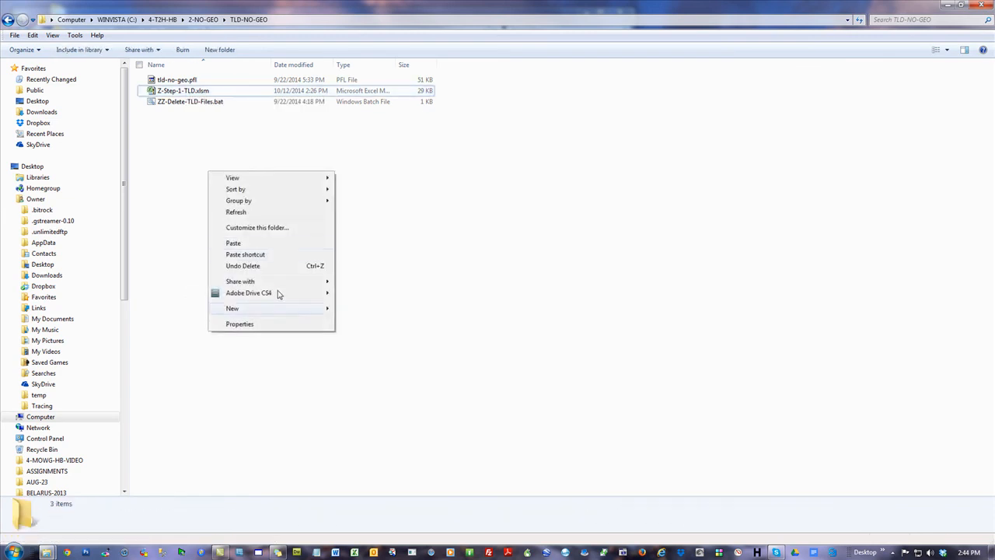
{"action": "left_click", "coordinate": [259, 244]}
Rename the duplicated Z-Step-1-TLD workbook as Brisbane-Pest-Control.xlsm and clear the selection
{"action": "right_click", "coordinate": [200, 91]}
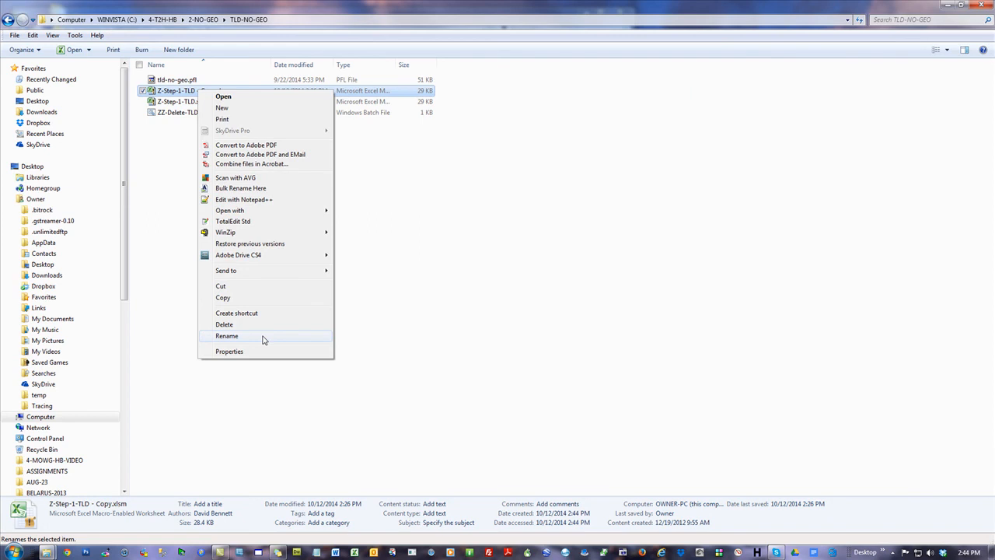
{"action": "left_click", "coordinate": [227, 336]}
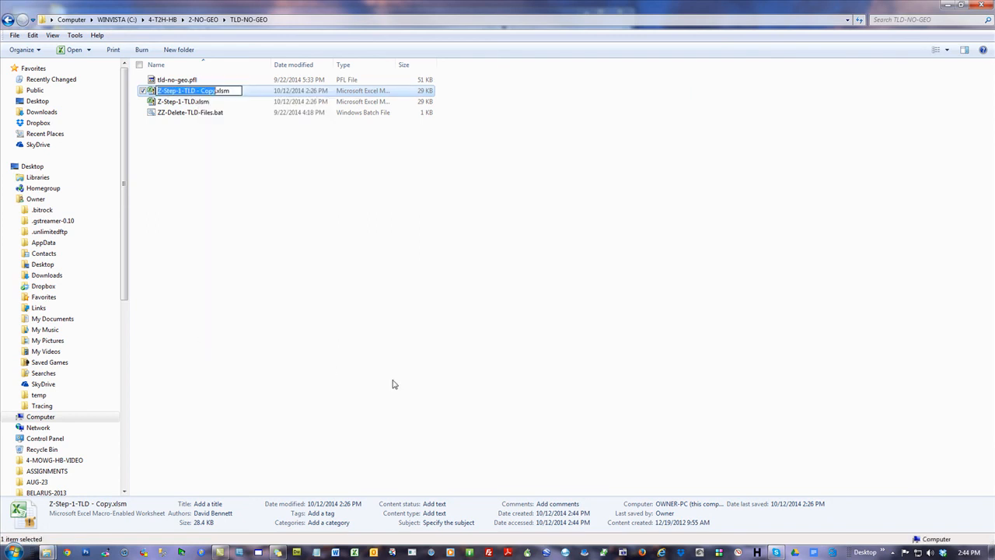
{"action": "type", "text": "B"}
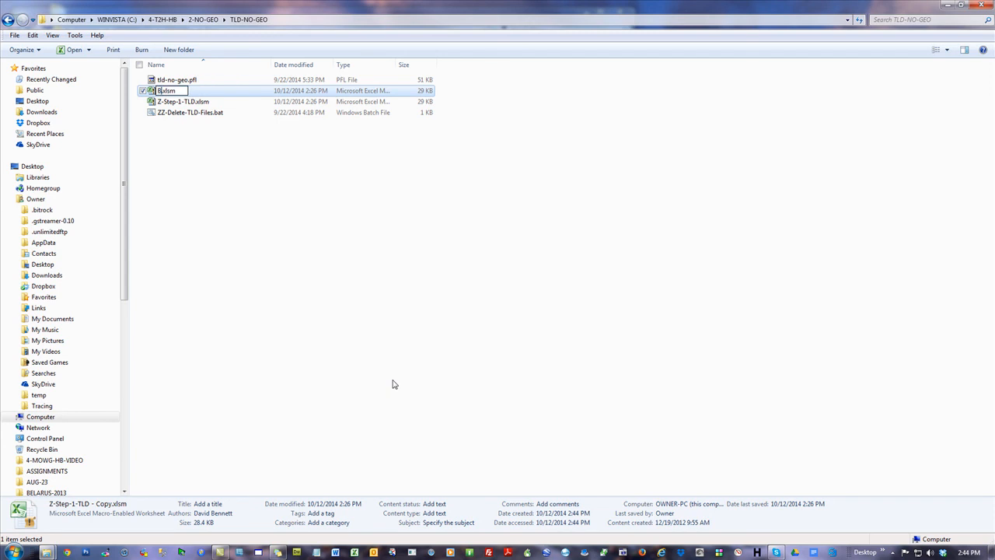
{"action": "type", "text": "PC-"}
{"action": "key", "text": "BackSpace"}
{"action": "key", "text": "BackSpace"}
{"action": "key", "text": "BackSpace"}
{"action": "type", "text": "risbane-Pest-Control"}
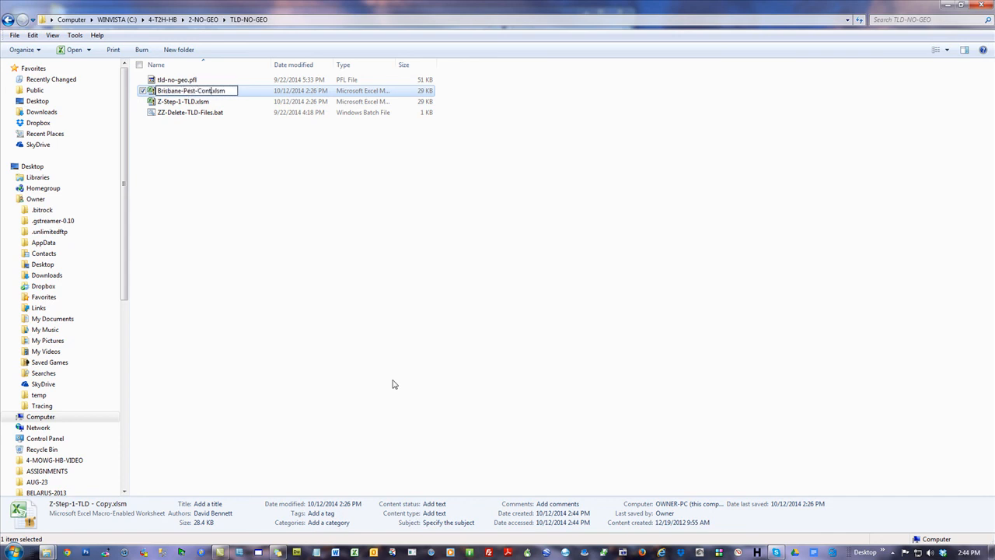
{"action": "key", "text": "Return"}
{"action": "left_click", "coordinate": [289, 242]}
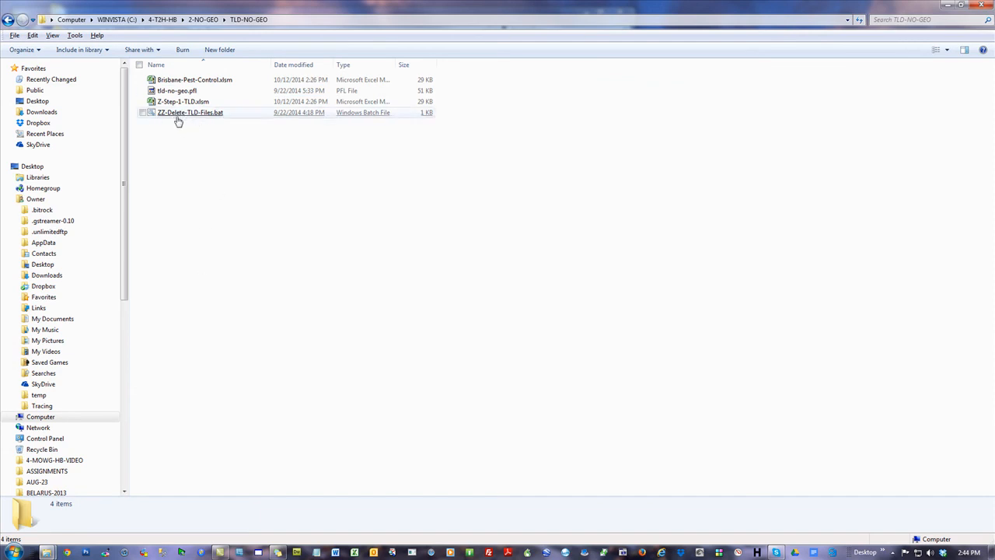
Review the contents of the 2-NO-GEO and TLD-NO-GEO folders, finishing in 2-NO-GEO with nothing selected
{"action": "left_click", "coordinate": [218, 20]}
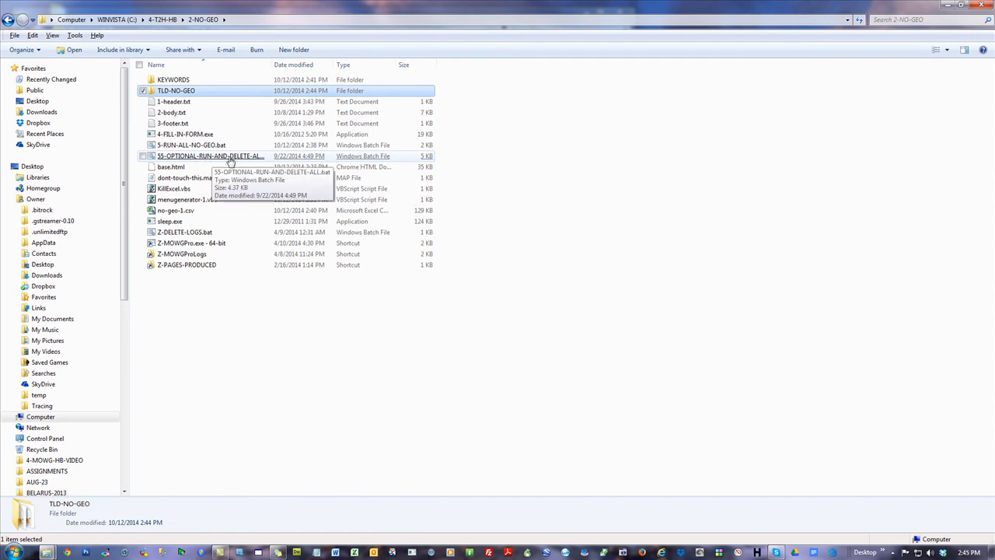
{"action": "double_click", "coordinate": [174, 92]}
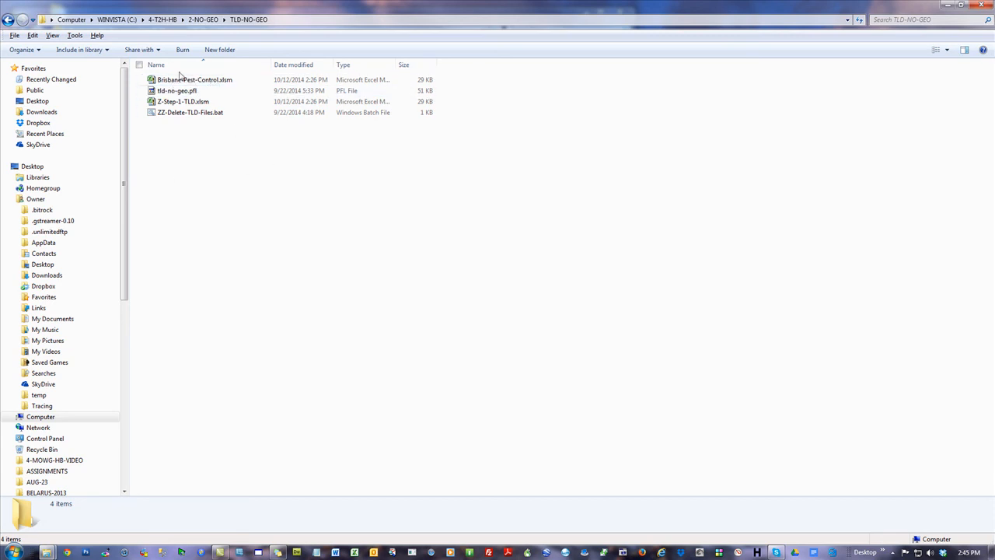
{"action": "left_click", "coordinate": [197, 20]}
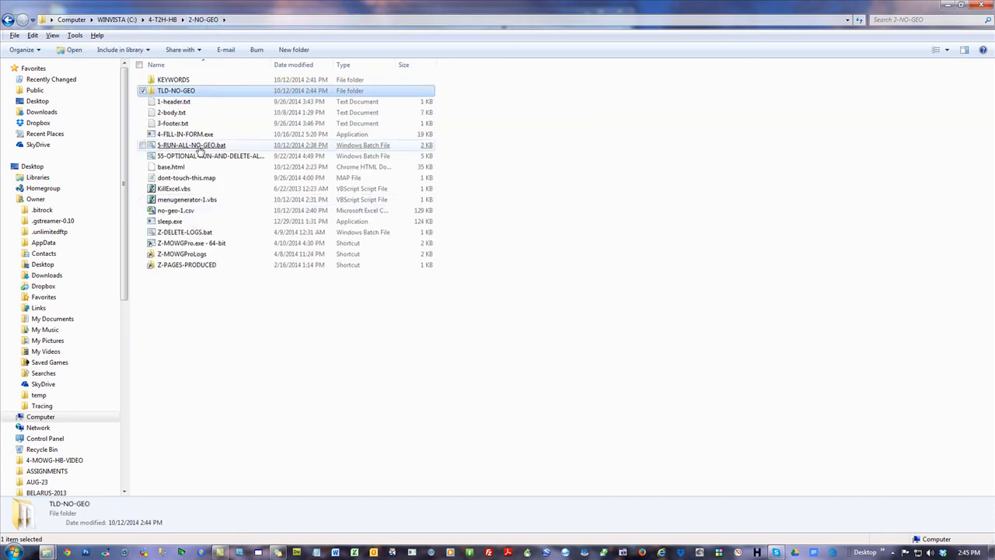
{"action": "left_click", "coordinate": [716, 199]}
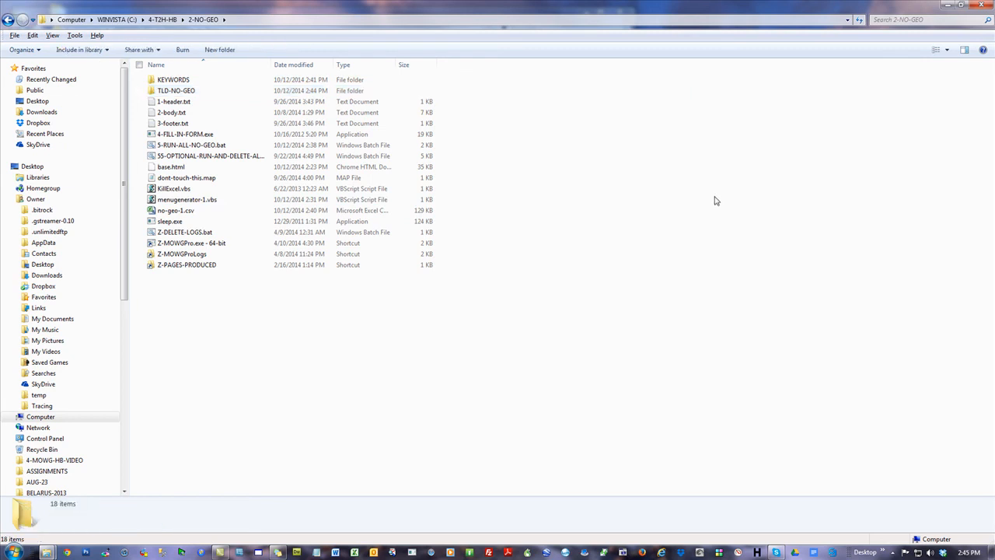